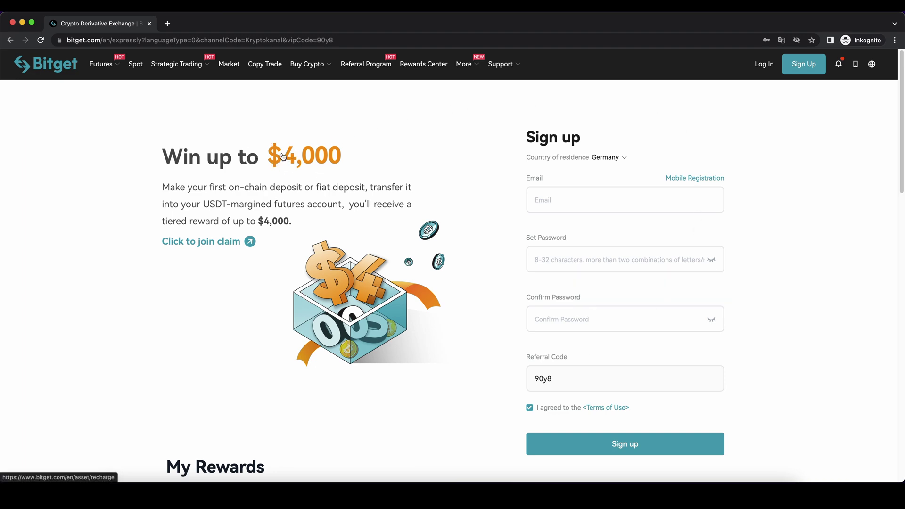
Review the new-user rewards listed below the sign-up form
scroll(330, 172, "down", 5)
scroll(330, 189, "down", 2)
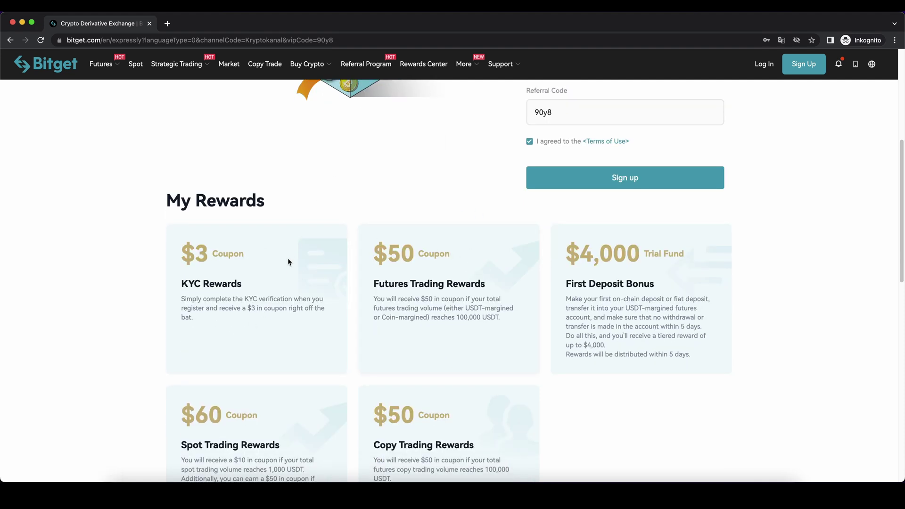
scroll(307, 214, "down", 2)
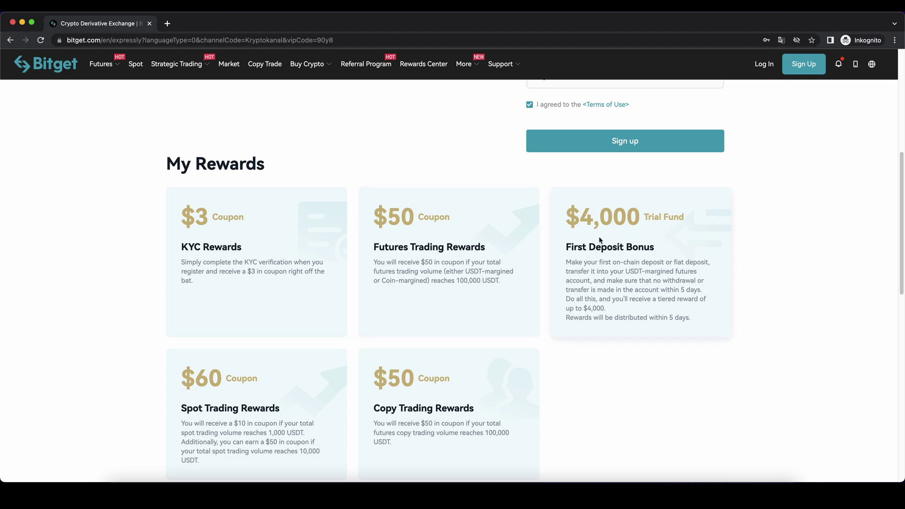
scroll(375, 300, "up", 6)
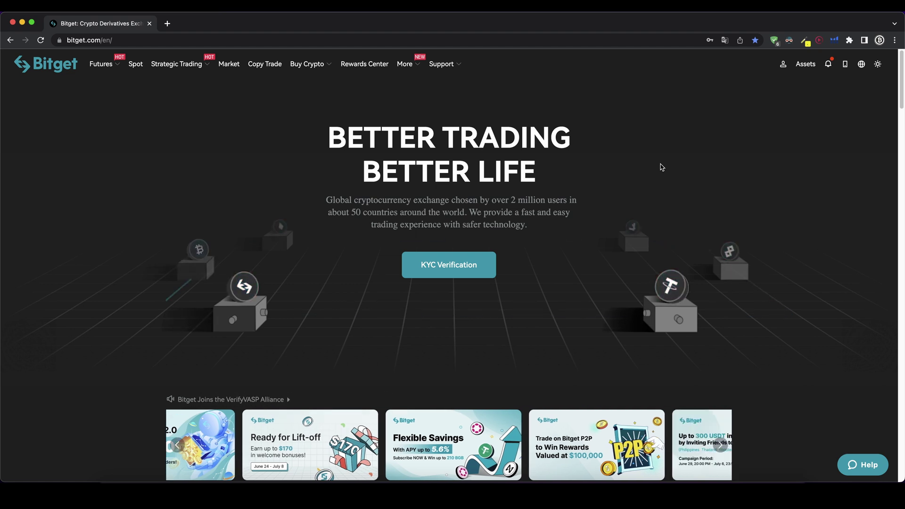
Open the account's ID verification page and start the individual verification
mouse_move(783, 65)
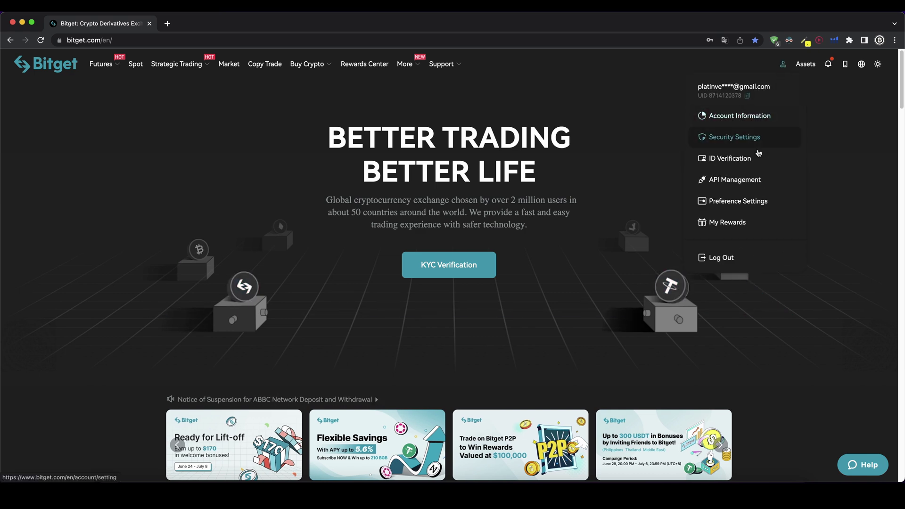
left_click(751, 171)
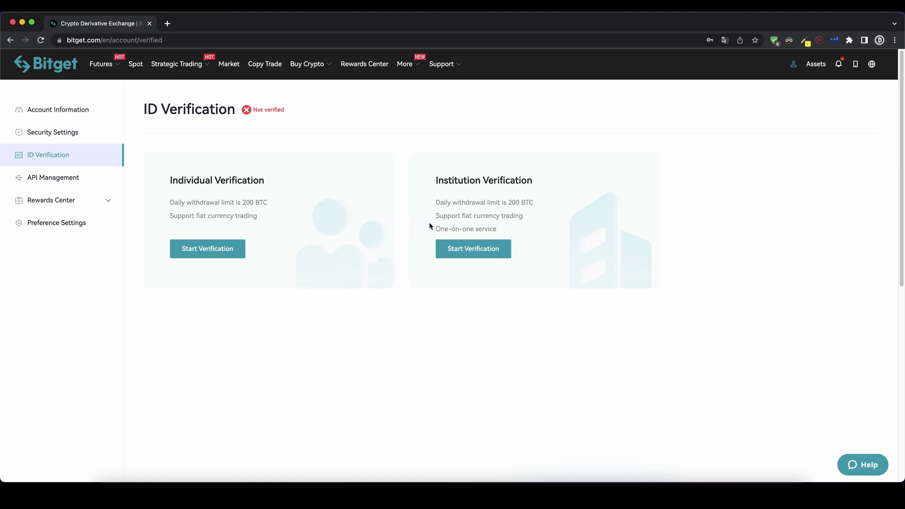
left_click_drag(452, 181, 509, 181)
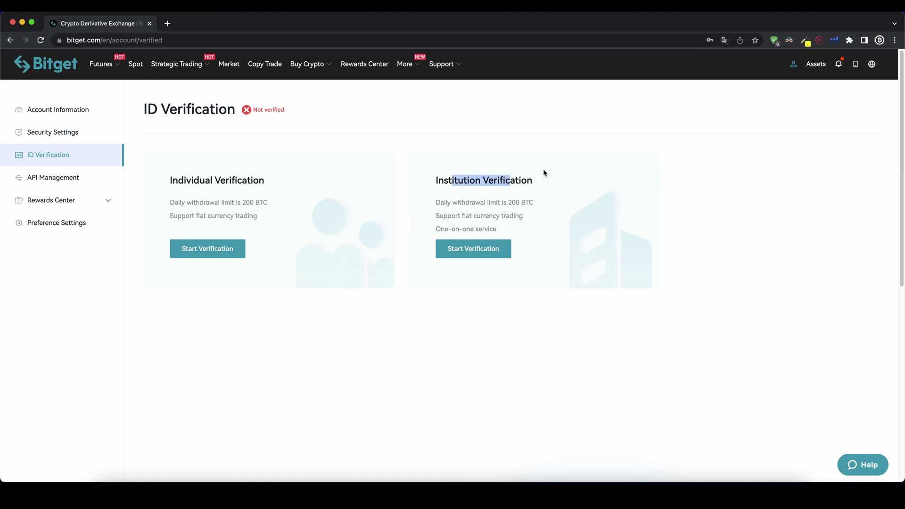
left_click(486, 192)
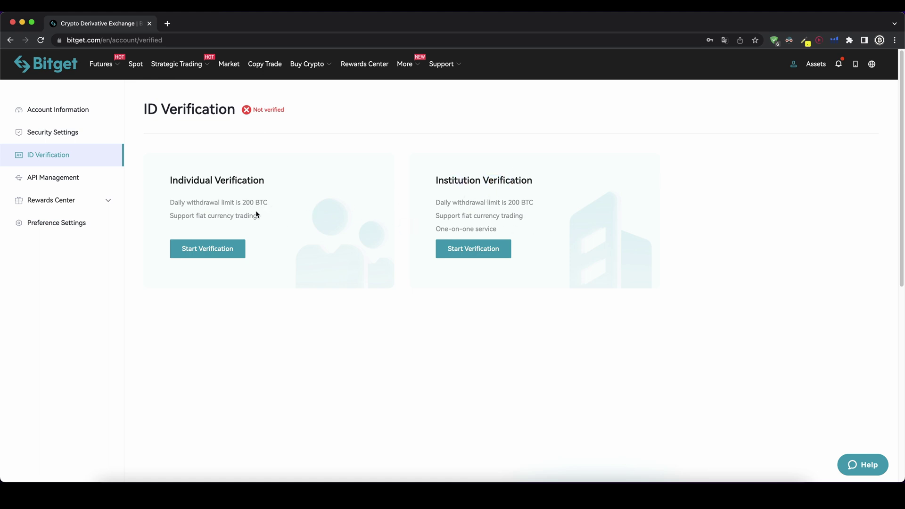
left_click(208, 252)
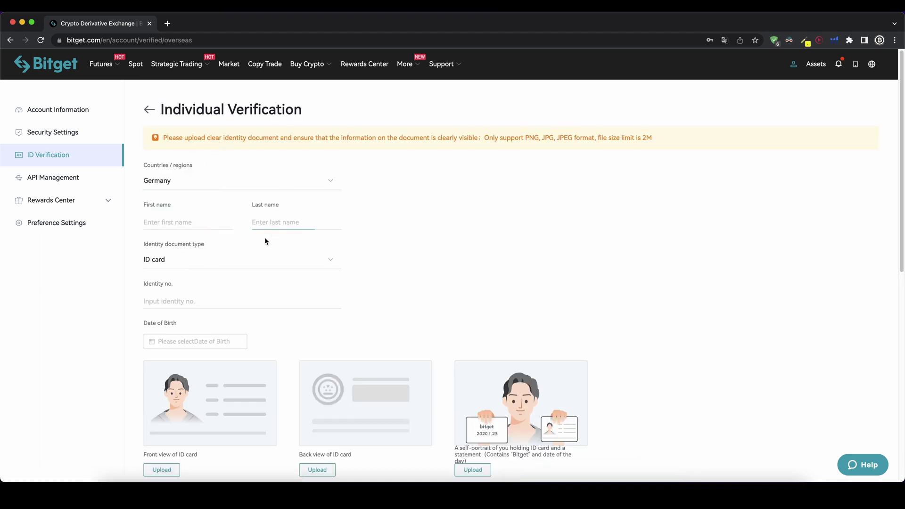
Examine the individual verification form, including the identity document types, the identity number field and the required photo uploads
left_click(174, 262)
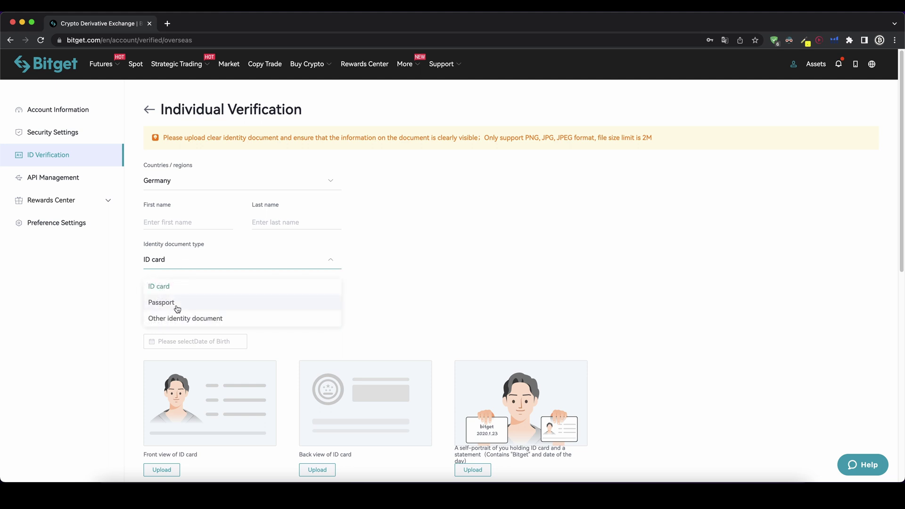
left_click(393, 256)
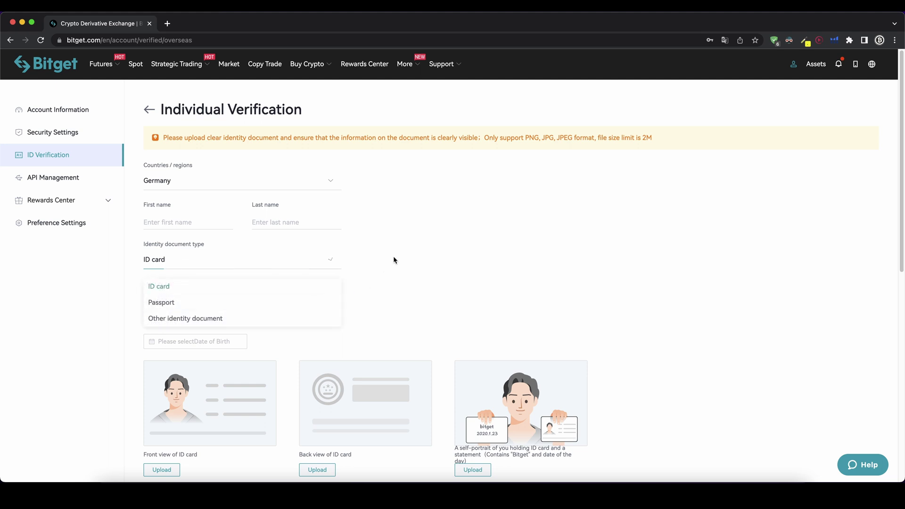
scroll(384, 255, "down", 1)
left_click(200, 264)
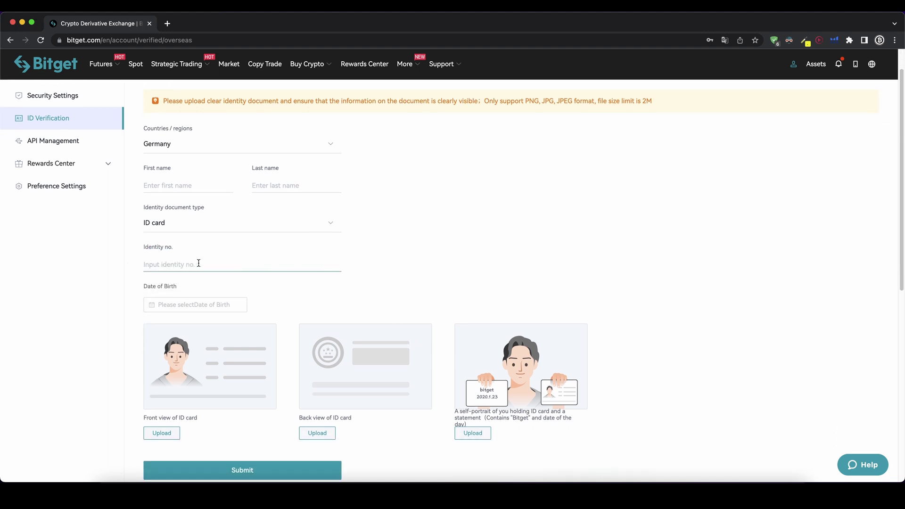
scroll(198, 273, "down", 1)
scroll(190, 297, "down", 1)
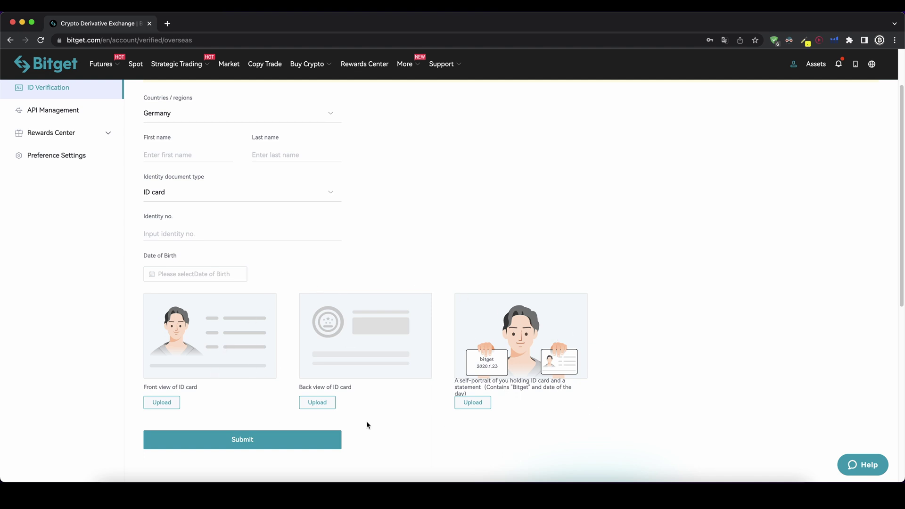
scroll(437, 280, "up", 3)
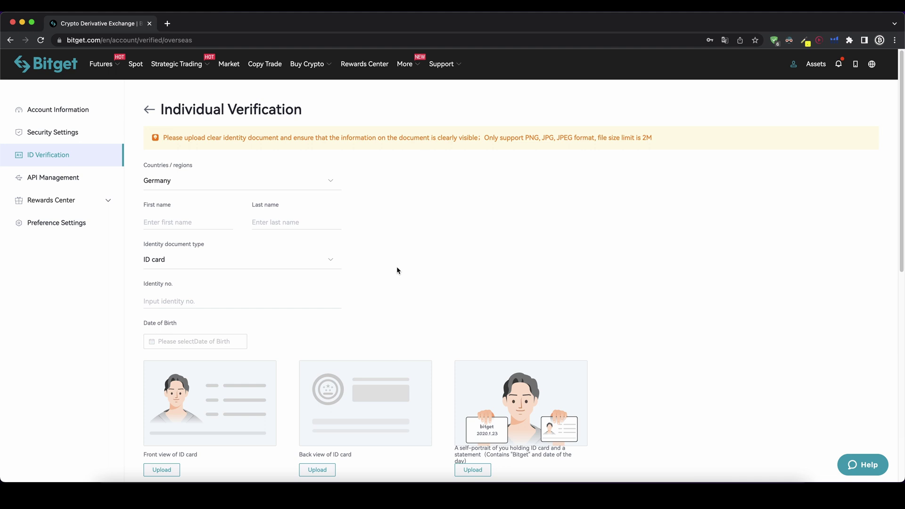
Open the third-party payment page for buying crypto and set the amount to pay to 500 USD
mouse_move(319, 64)
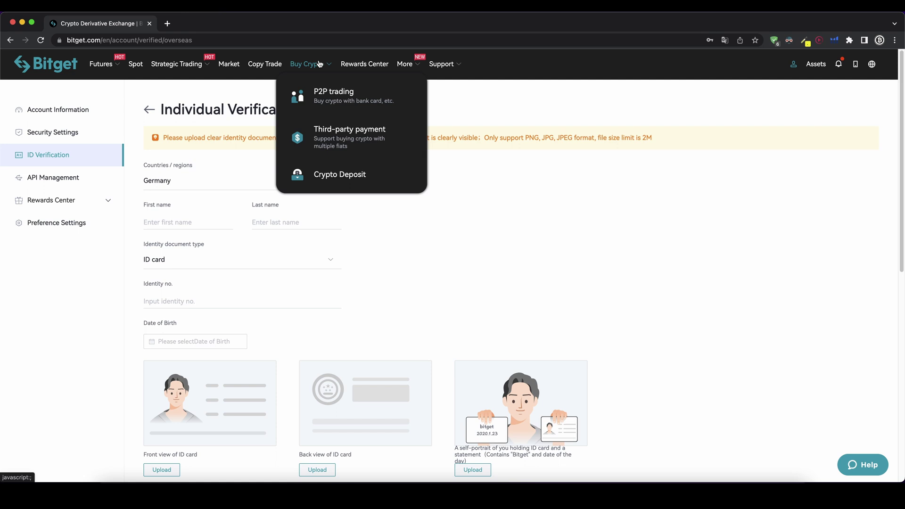
left_click(385, 138)
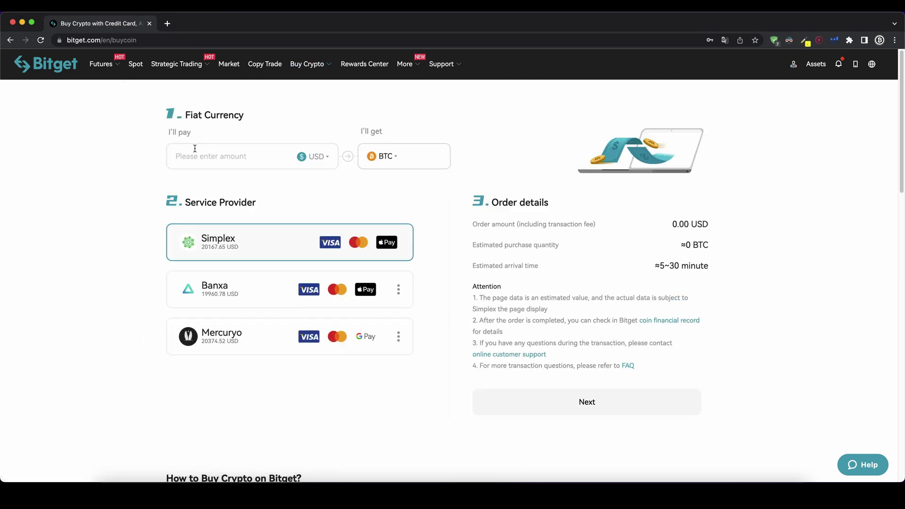
left_click(222, 155)
left_click(326, 155)
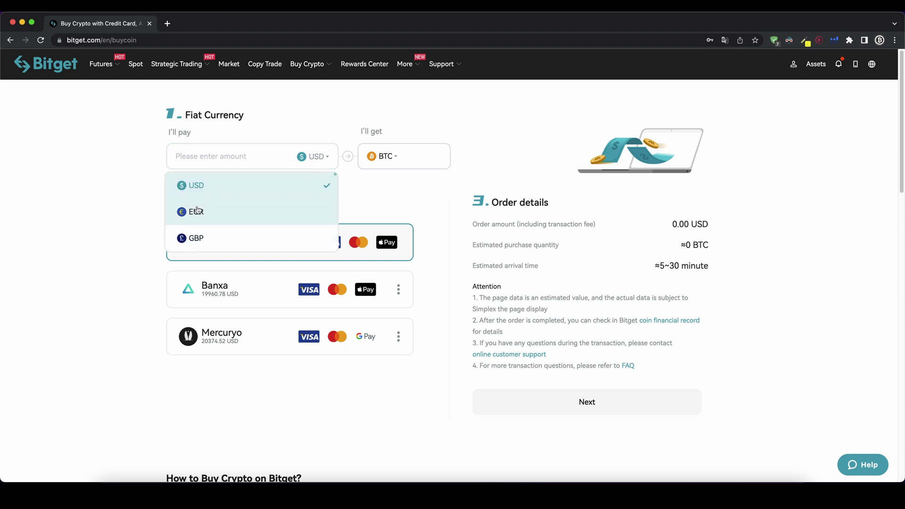
left_click(196, 188)
left_click(224, 160)
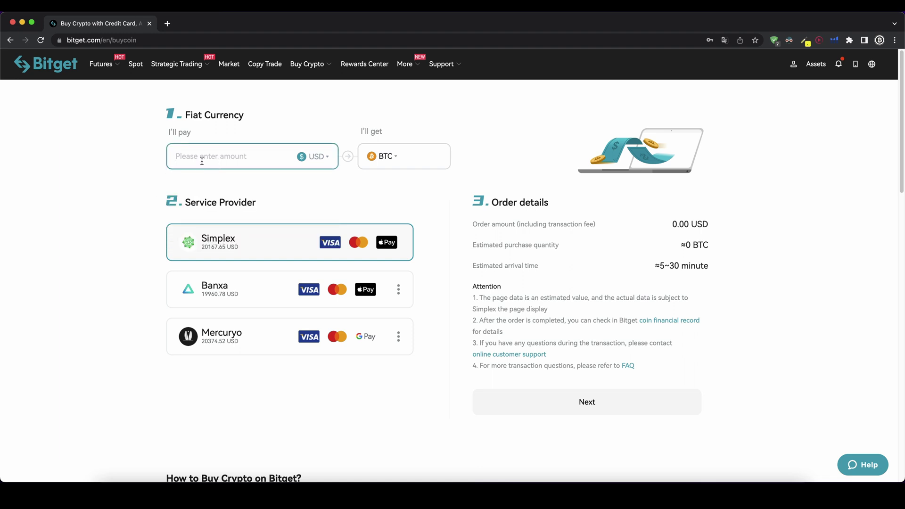
type("500")
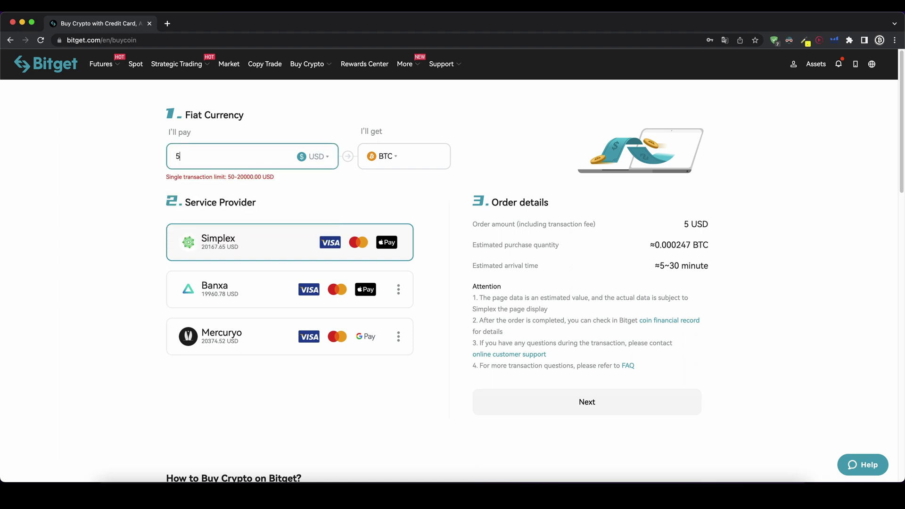
left_click(89, 154)
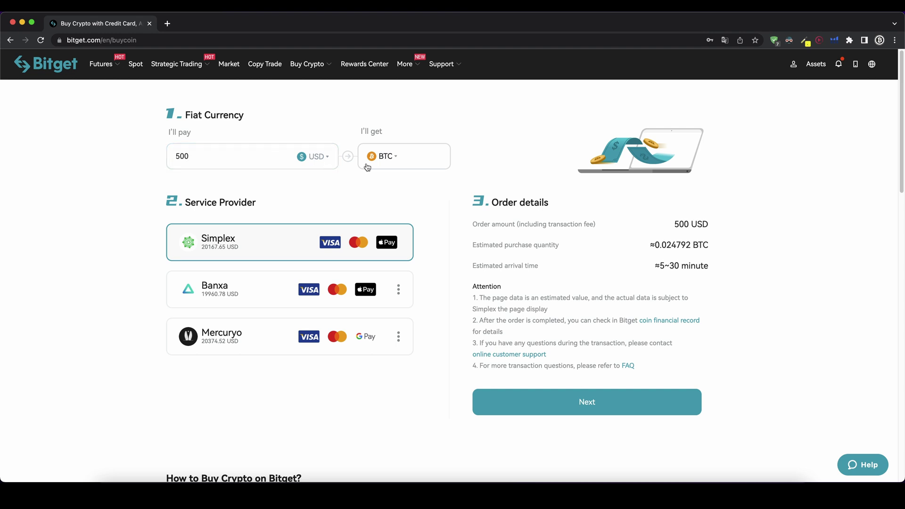
Look through the coins available for purchase and choose BTC as the coin to receive
left_click(408, 159)
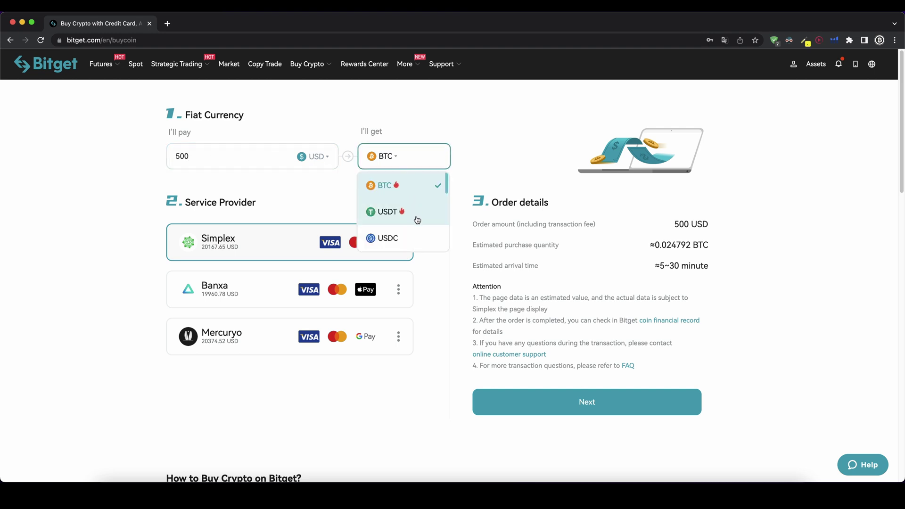
scroll(414, 219, "down", 1)
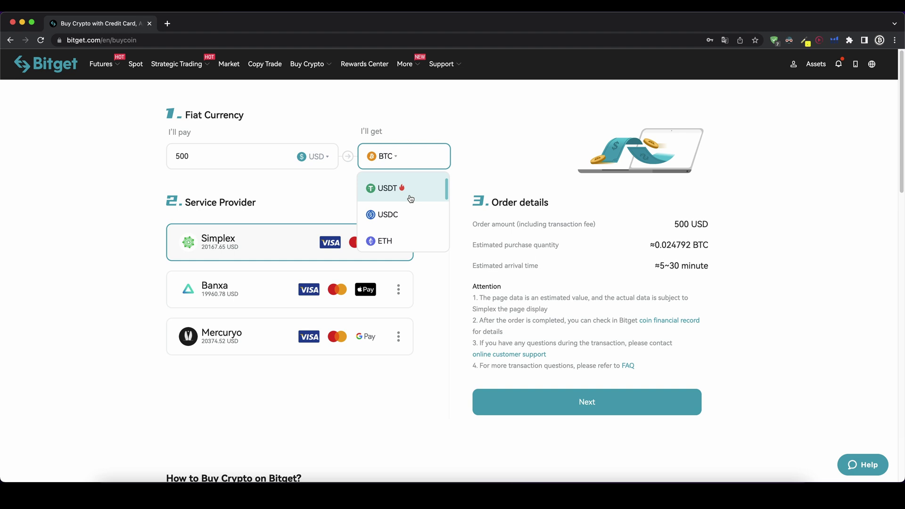
scroll(404, 208, "up", 1)
scroll(400, 198, "down", 5)
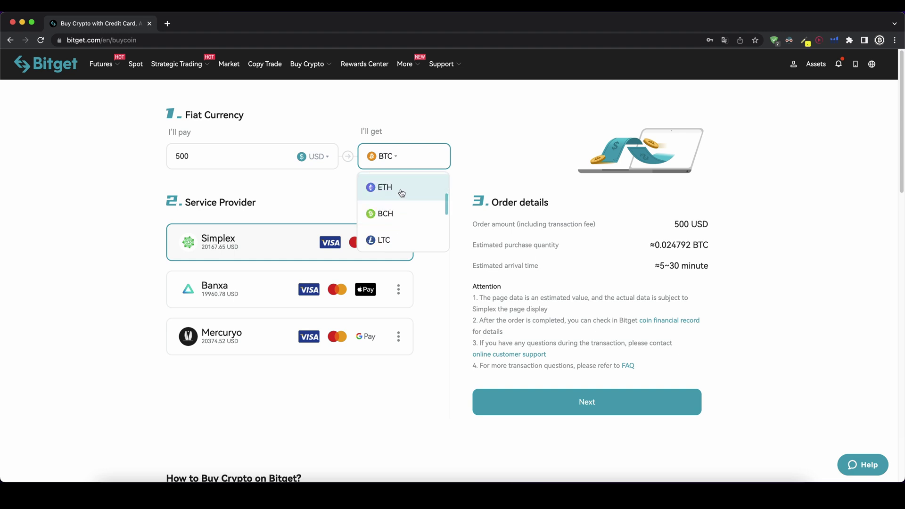
scroll(399, 229, "up", 5)
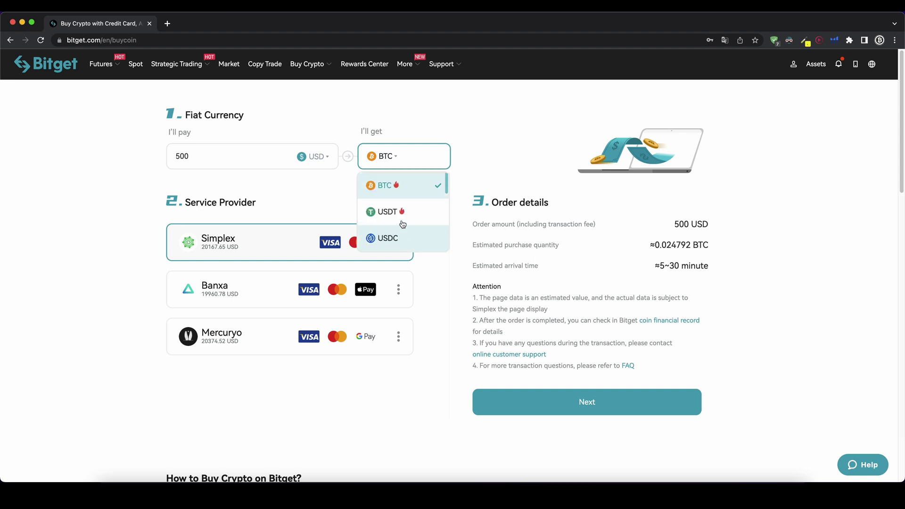
left_click(395, 183)
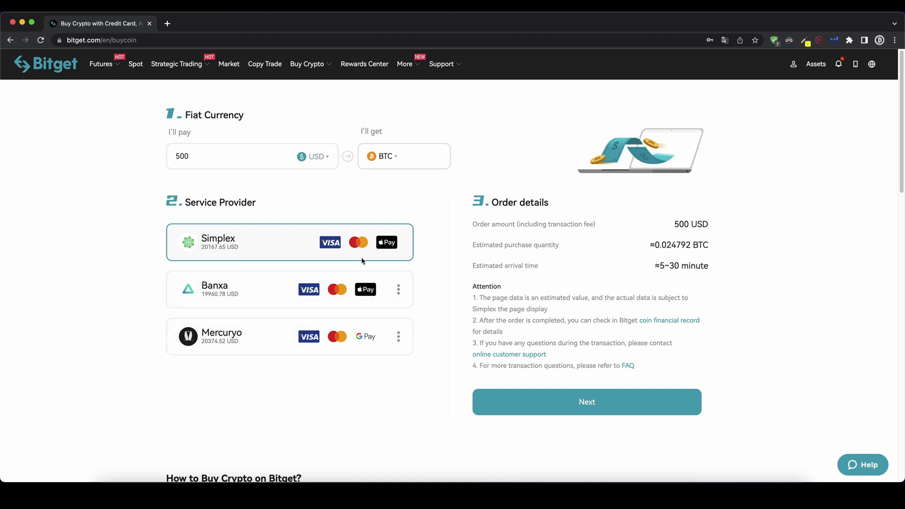
Select Banxa as the service provider and check the estimated arrival time in the order details
mouse_move(397, 294)
left_click(258, 287)
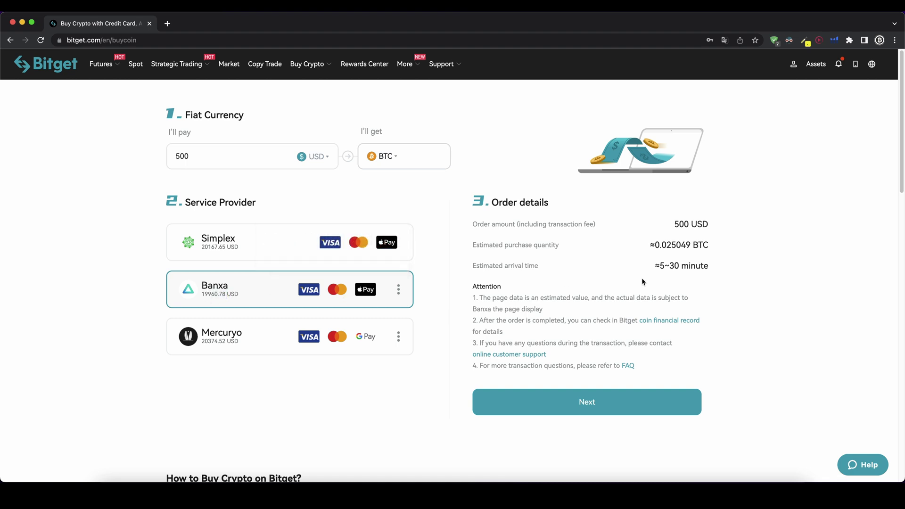
left_click_drag(659, 266, 708, 267)
left_click(635, 290)
left_click_drag(657, 266, 722, 265)
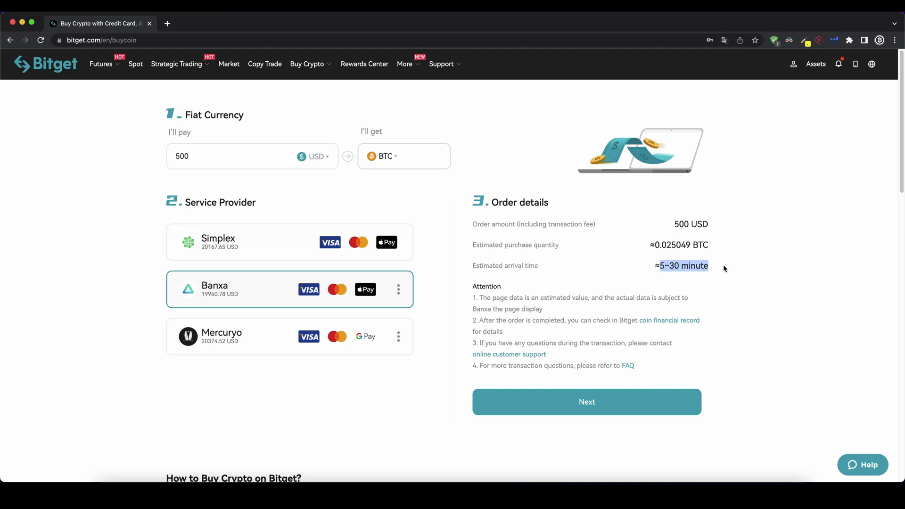
left_click(721, 266)
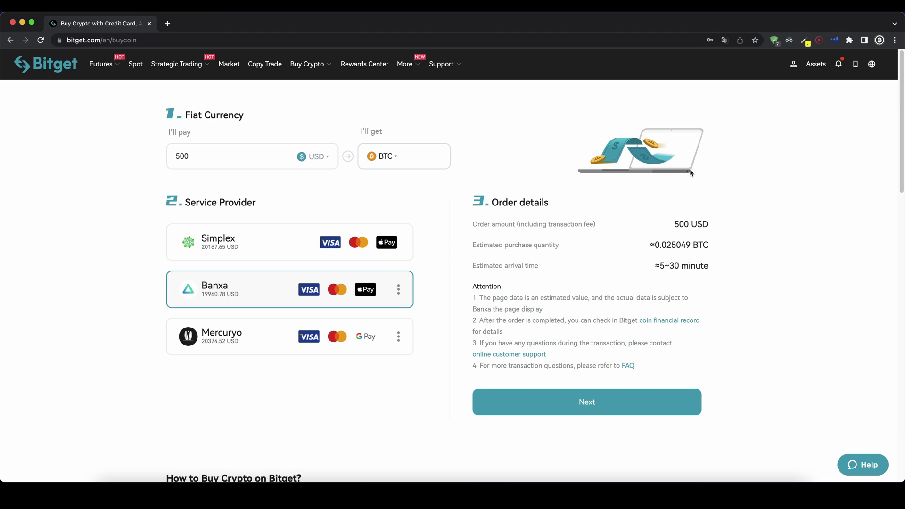
Open the deposit page from the assets overview and select the BTC (Bitcoin) chain for a BTC deposit
mouse_move(815, 64)
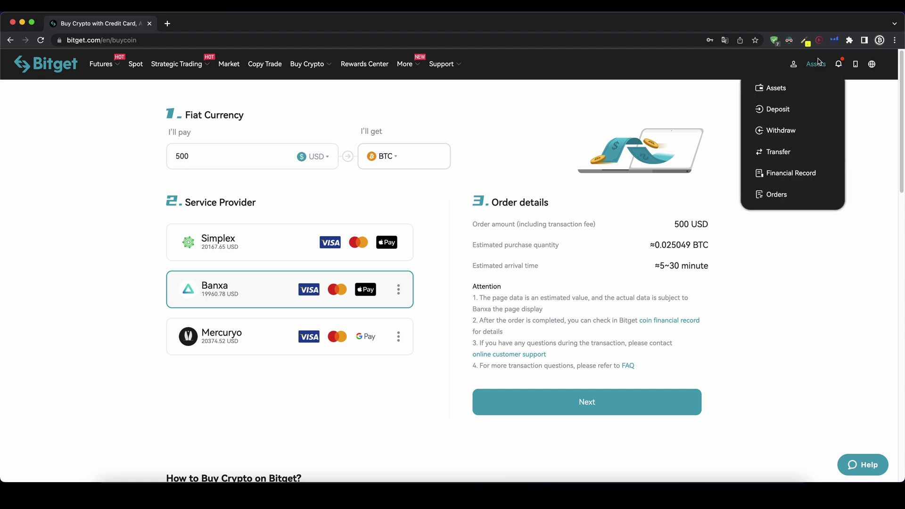
left_click(791, 92)
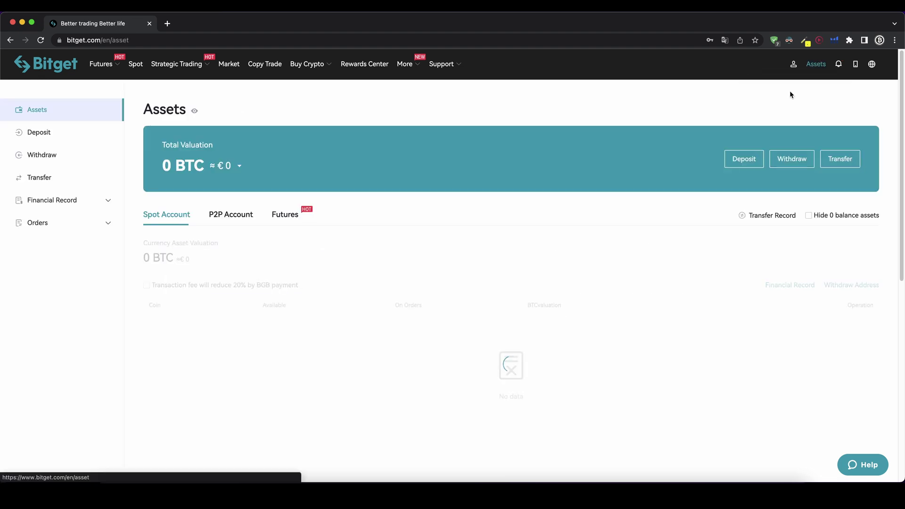
left_click(740, 164)
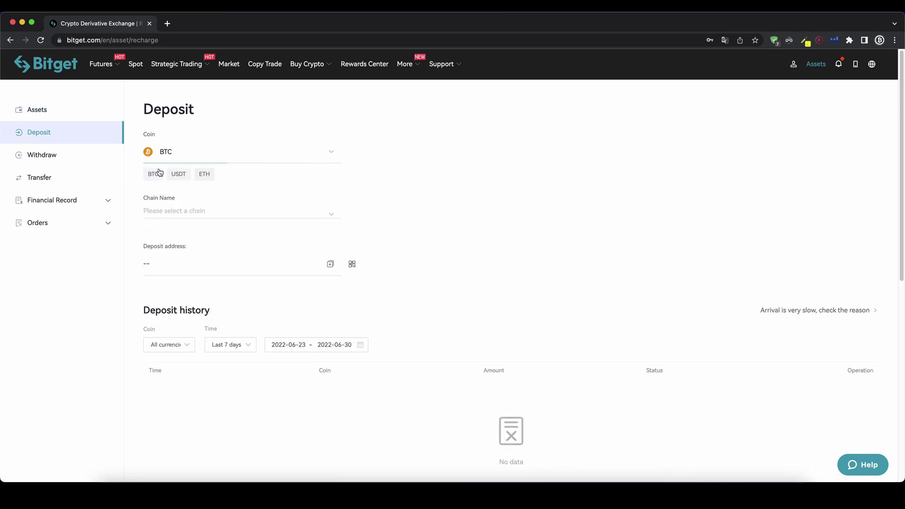
left_click(193, 212)
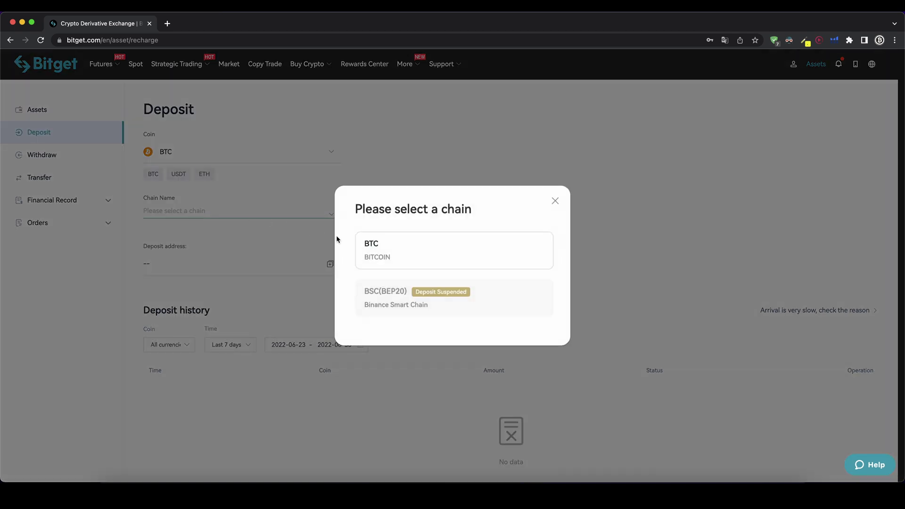
left_click(387, 254)
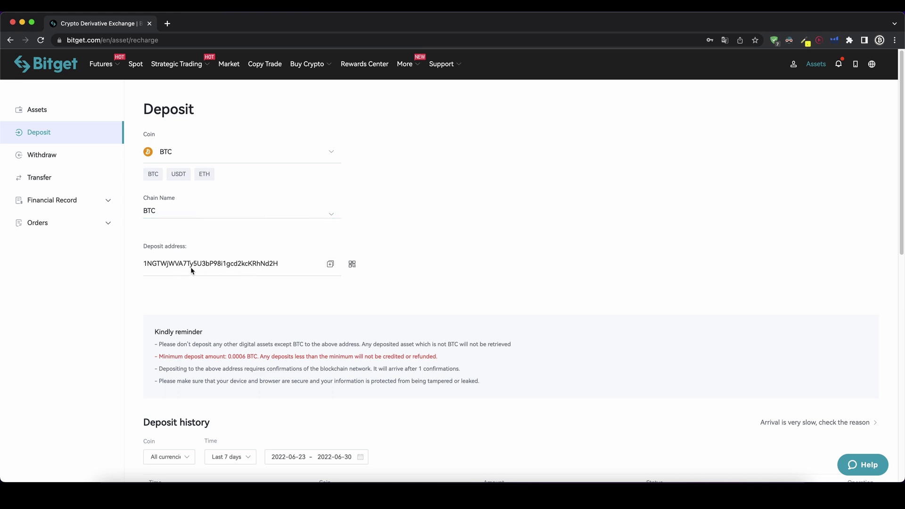
Copy the BTC deposit address
left_click(330, 263)
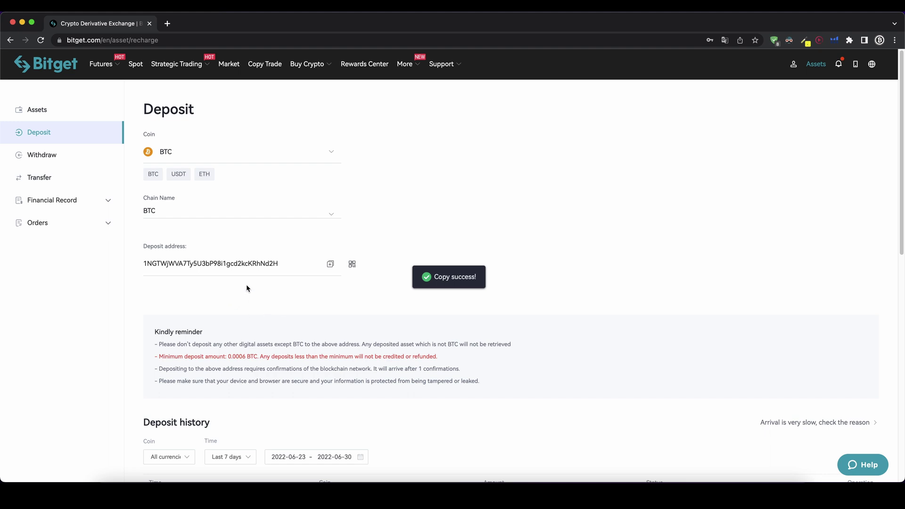
left_click_drag(286, 265, 131, 244)
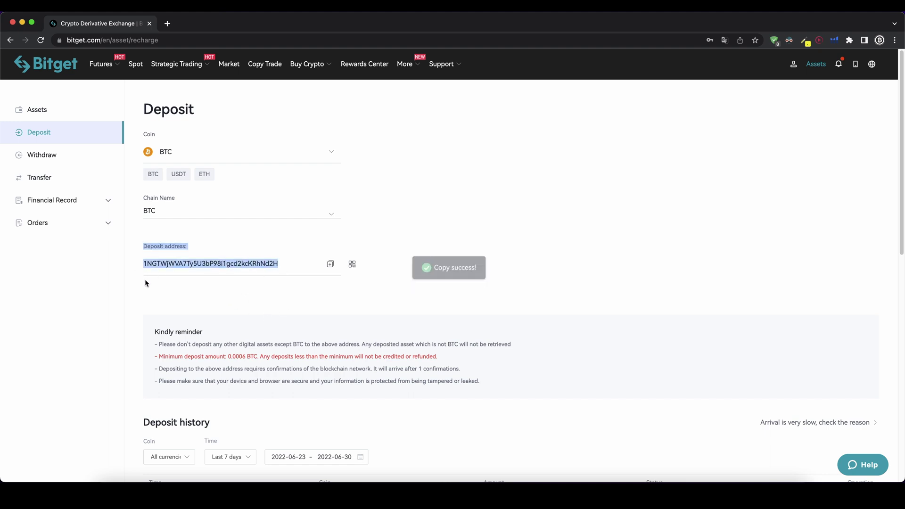
left_click(150, 264)
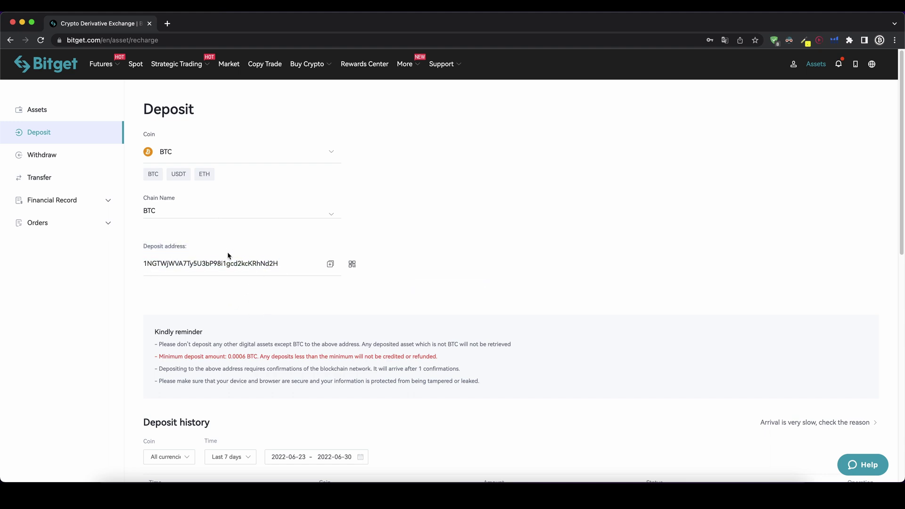
Look through the coins available for deposit and choose USDT as the deposit coin
left_click(223, 143)
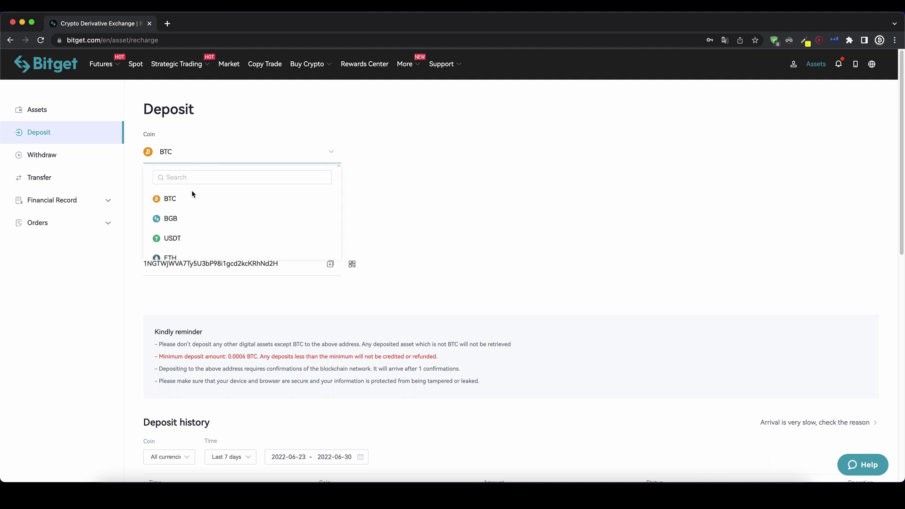
scroll(190, 219, "down", 5)
scroll(192, 220, "up", 5)
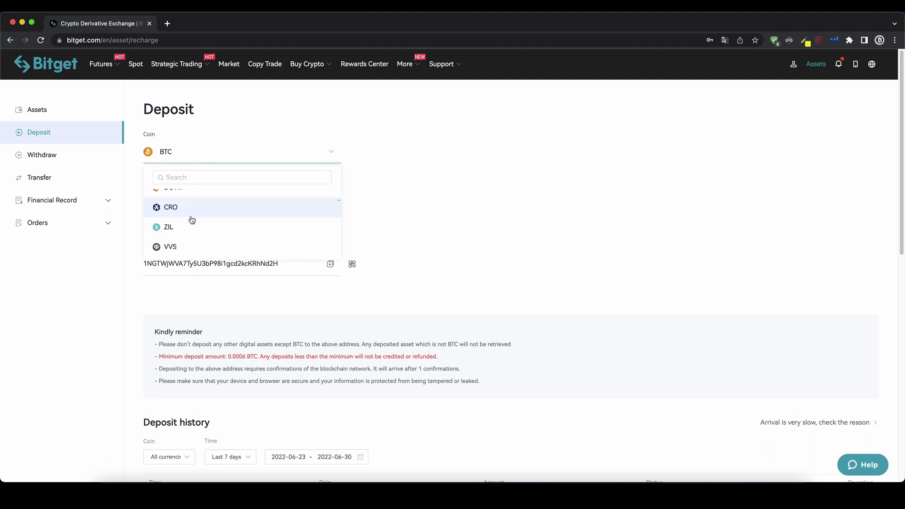
left_click(181, 175)
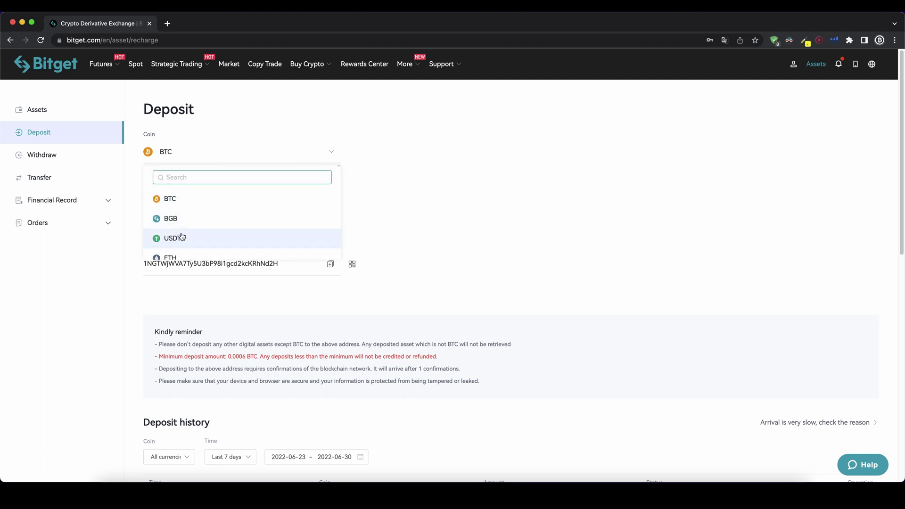
left_click(181, 239)
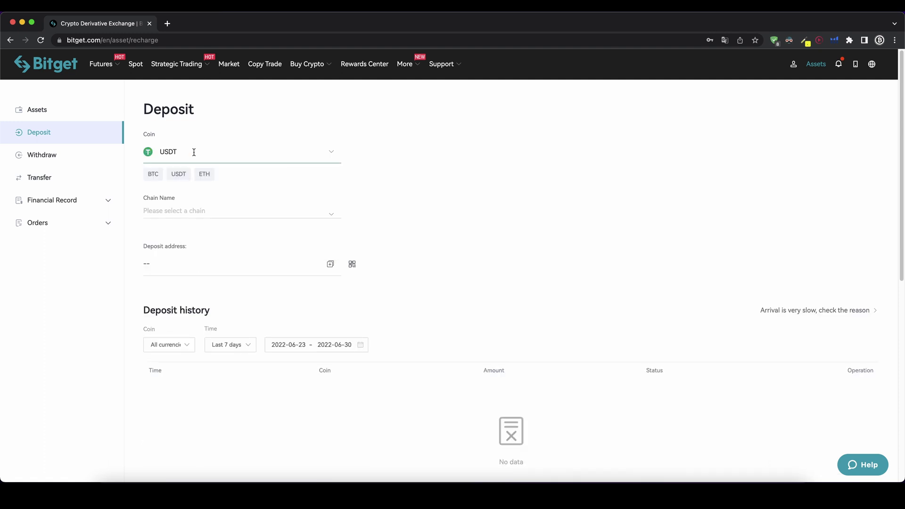
Select the TRX(TRC20) chain for the USDT deposit, copy the deposit address and check the minimum deposit amount
left_click(186, 212)
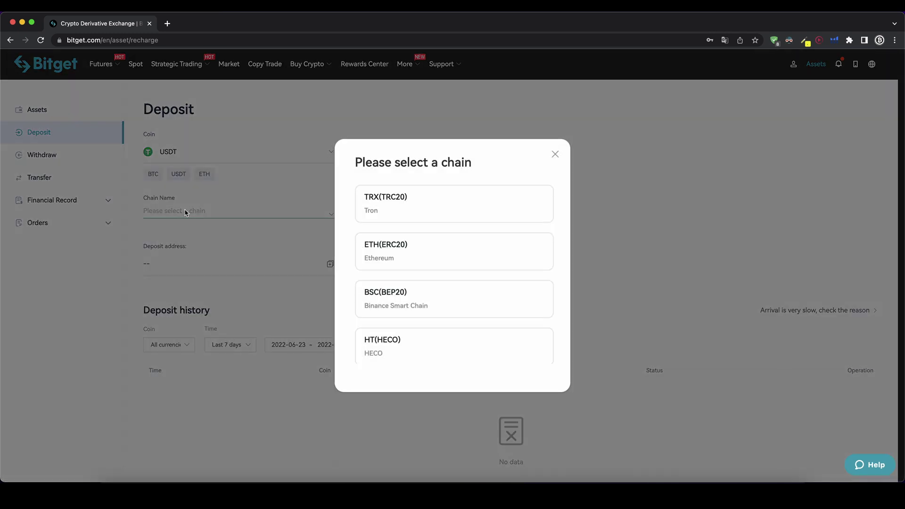
scroll(444, 309, "down", 4)
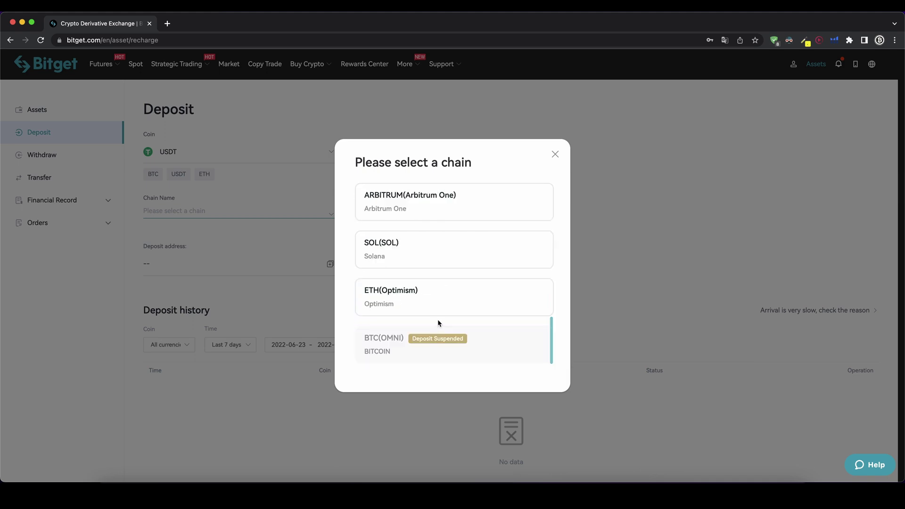
scroll(438, 320, "up", 1)
scroll(426, 210, "up", 3)
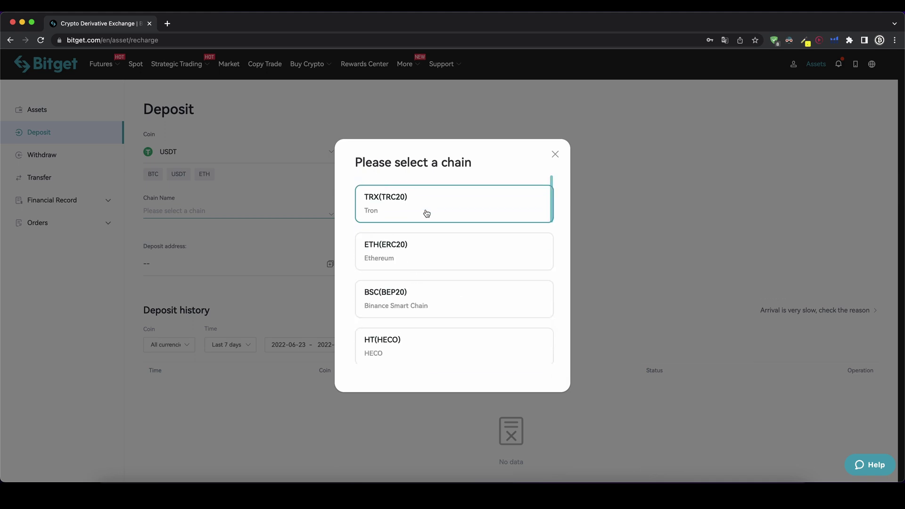
left_click(383, 205)
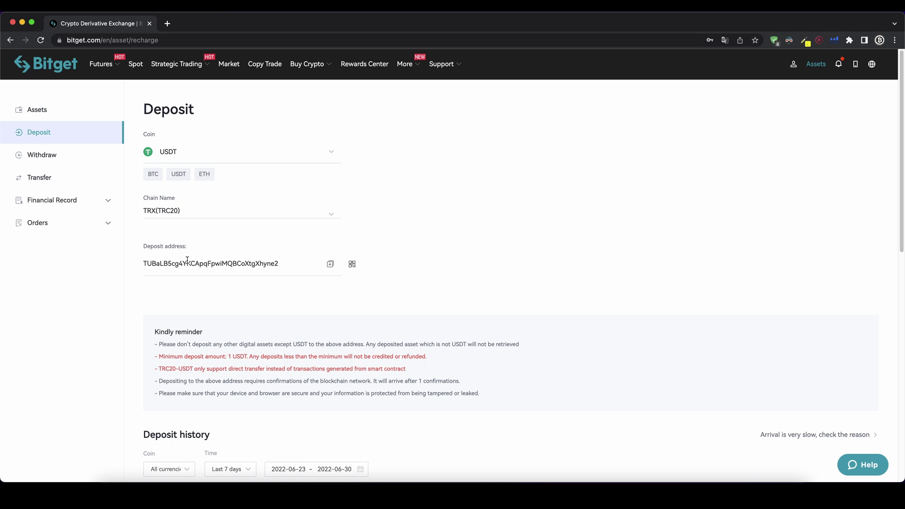
left_click(330, 265)
left_click_drag(229, 358, 249, 363)
Open the assets overview and check the USDT balances of the spot account and the USDT-M futures account
mouse_move(815, 63)
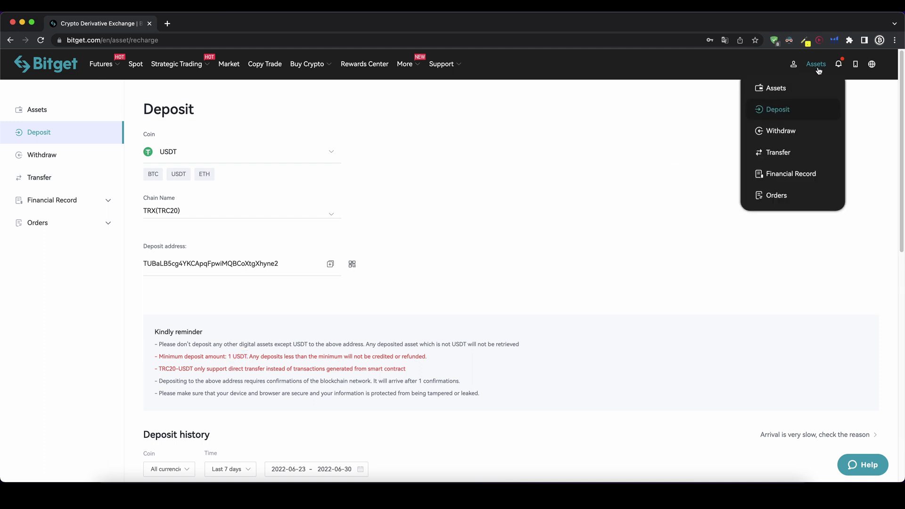
left_click(788, 90)
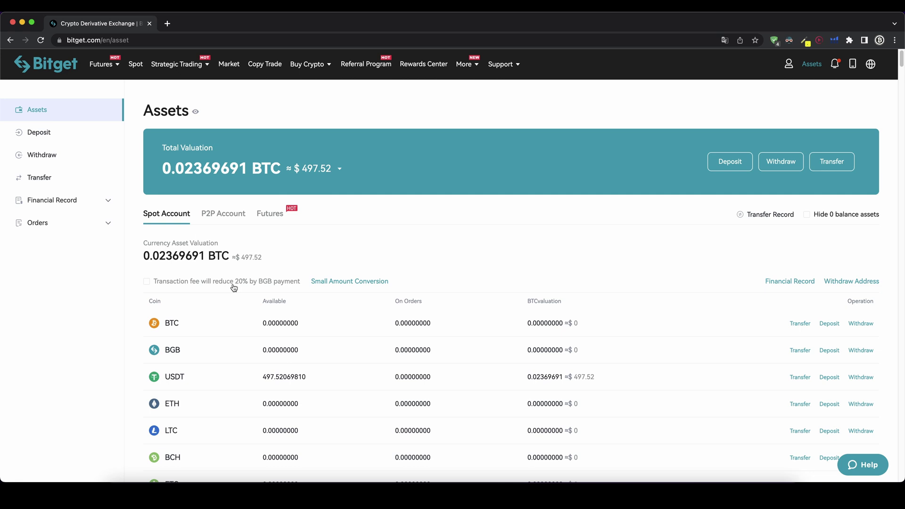
left_click_drag(262, 377, 305, 375)
left_click(272, 216)
left_click_drag(257, 360, 321, 357)
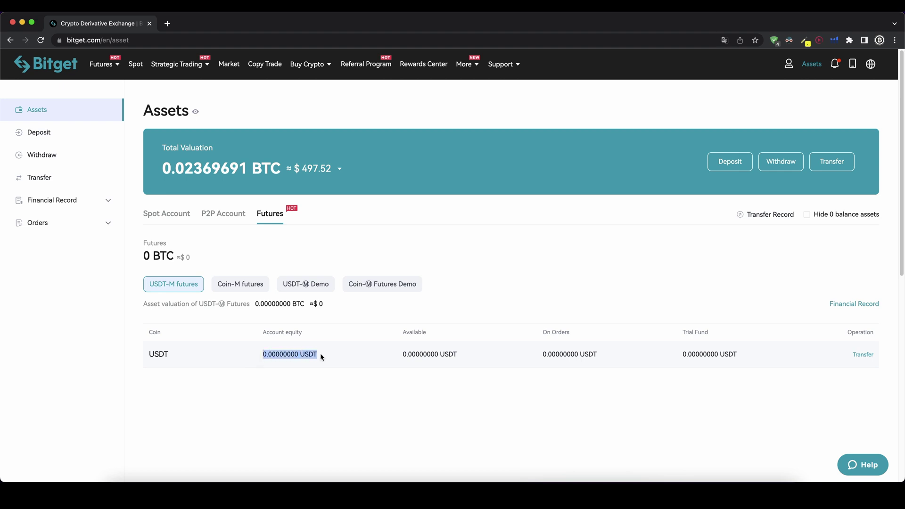
left_click(319, 351)
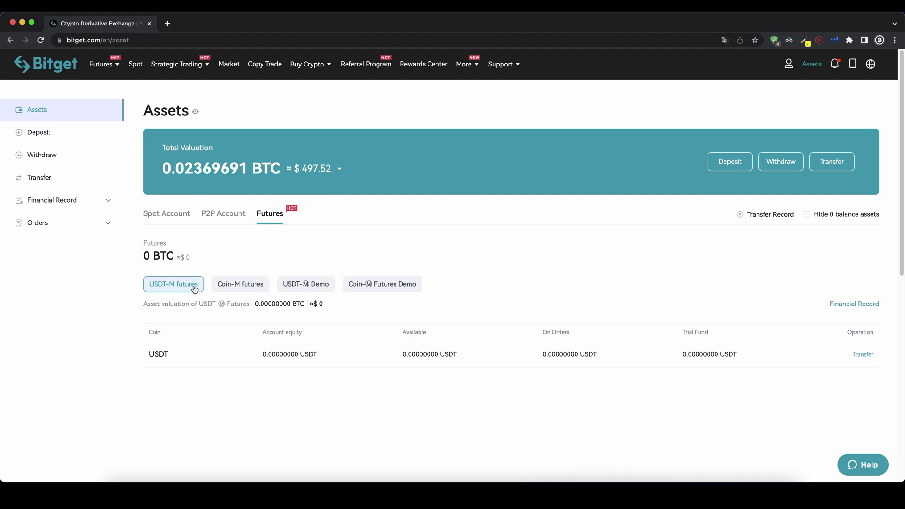
Examine the coins held in the Coin-M futures account and return to the USDT-M futures account
left_click(229, 292)
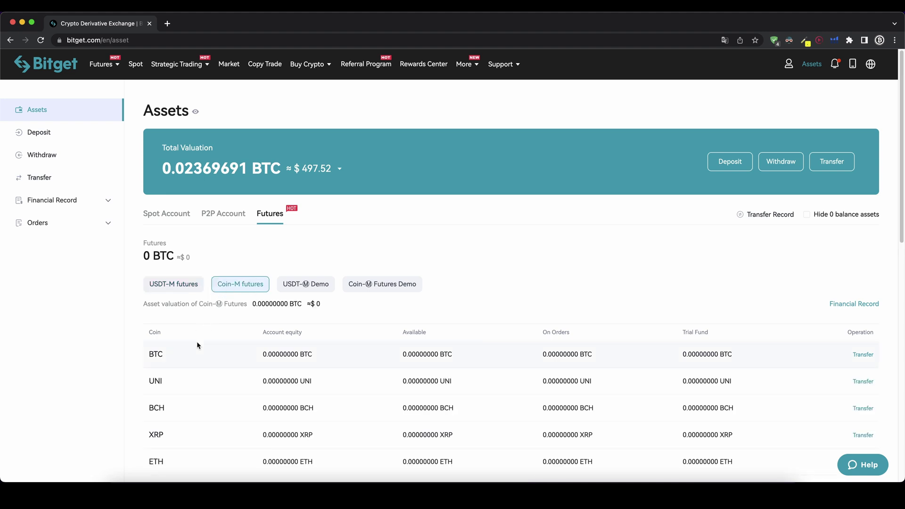
scroll(198, 345, "down", 1)
left_click_drag(153, 336, 314, 436)
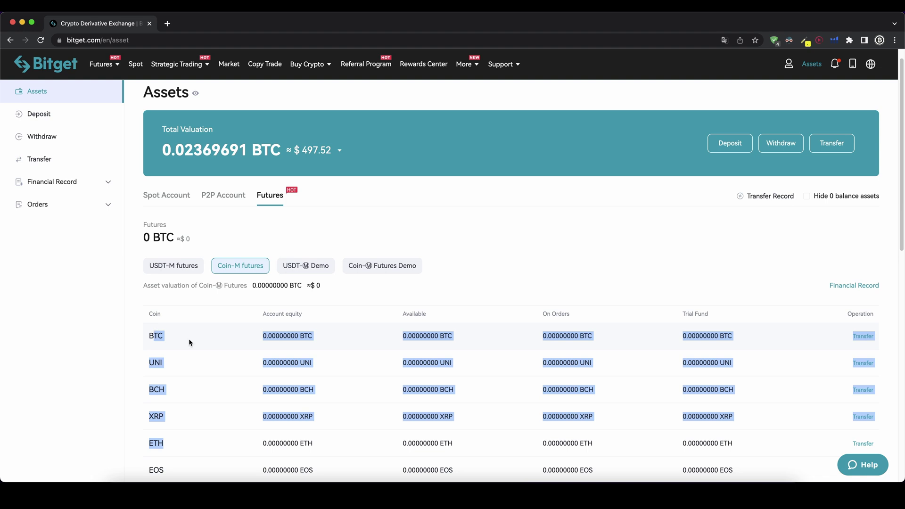
left_click(230, 344)
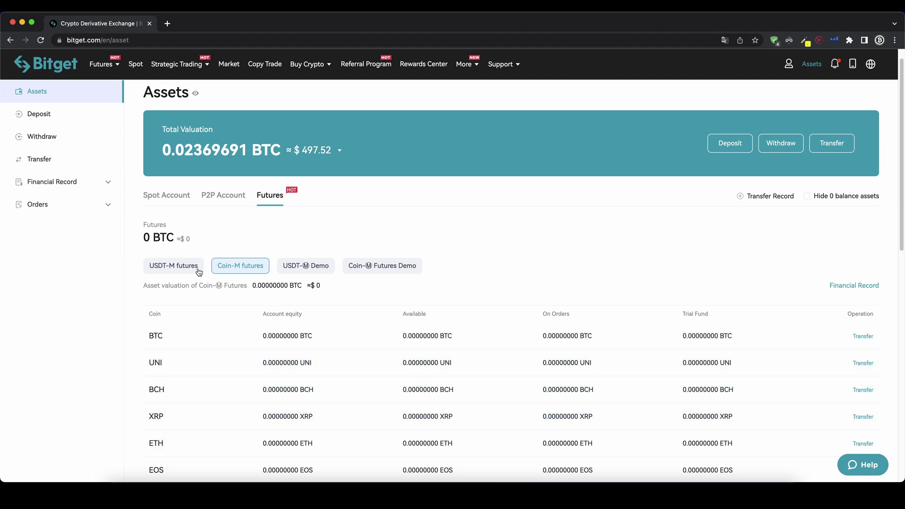
left_click(187, 268)
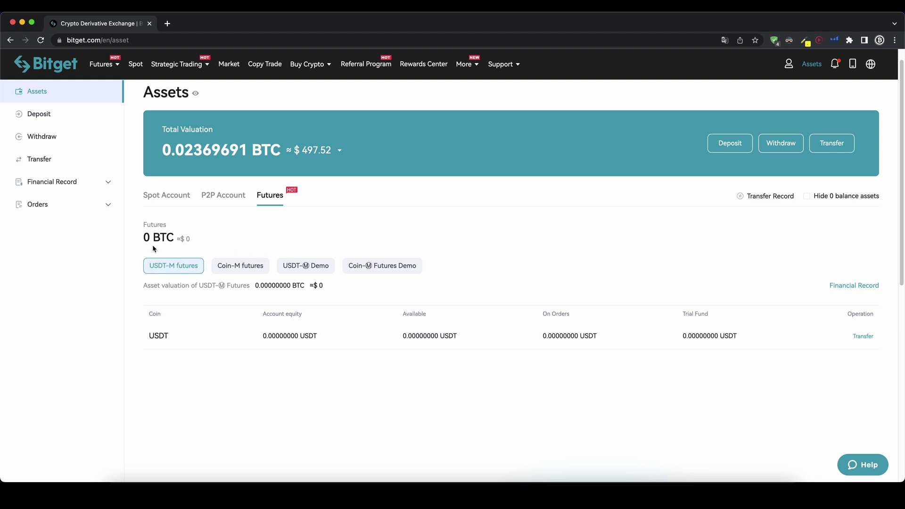
Check the USDT available in the spot account
left_click(160, 201)
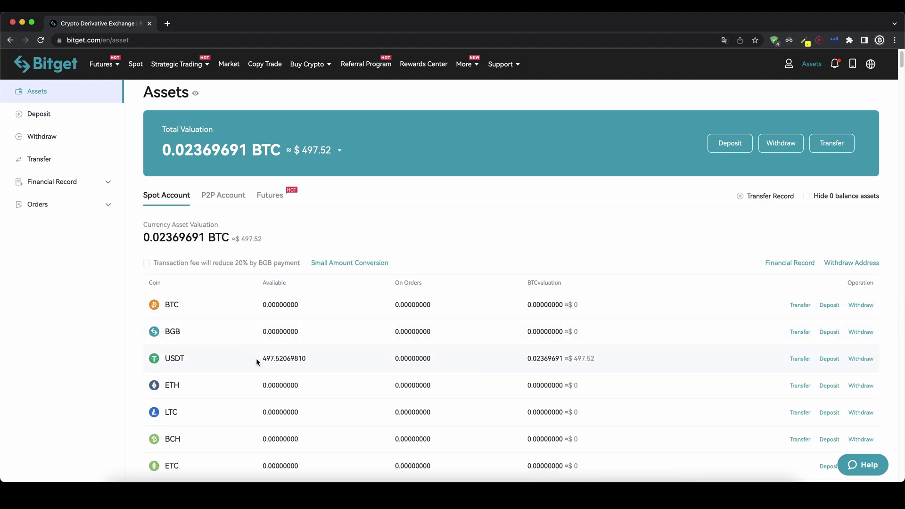
left_click_drag(261, 359, 306, 359)
left_click(330, 362)
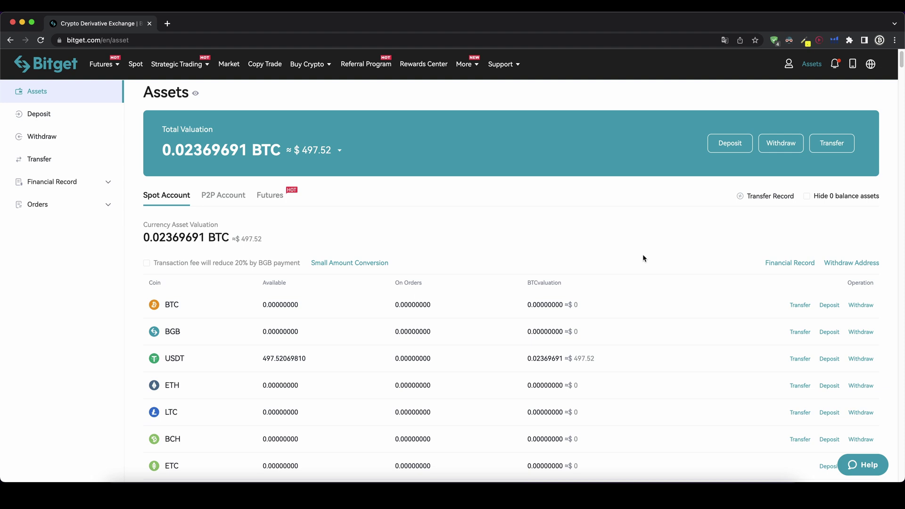
Open the transfer page from the assets overview and choose USDT as the coin to transfer
left_click(845, 148)
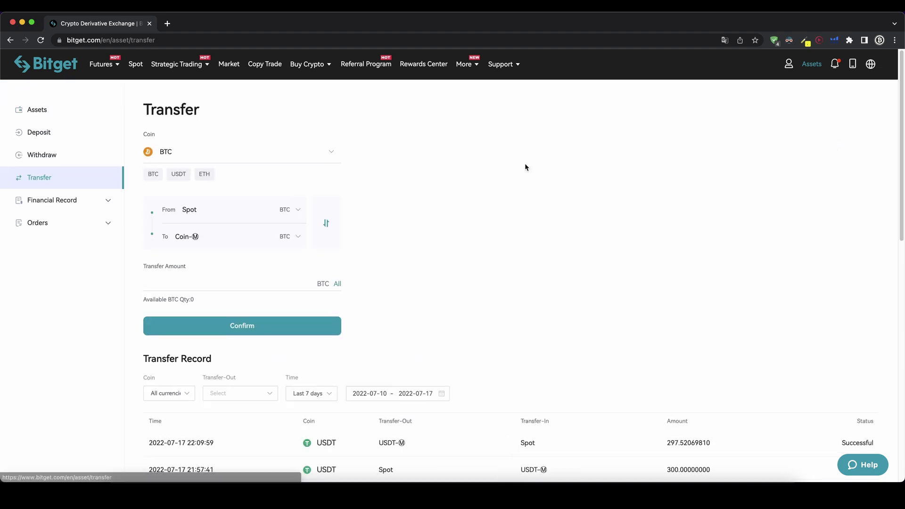
left_click(179, 174)
left_click(198, 151)
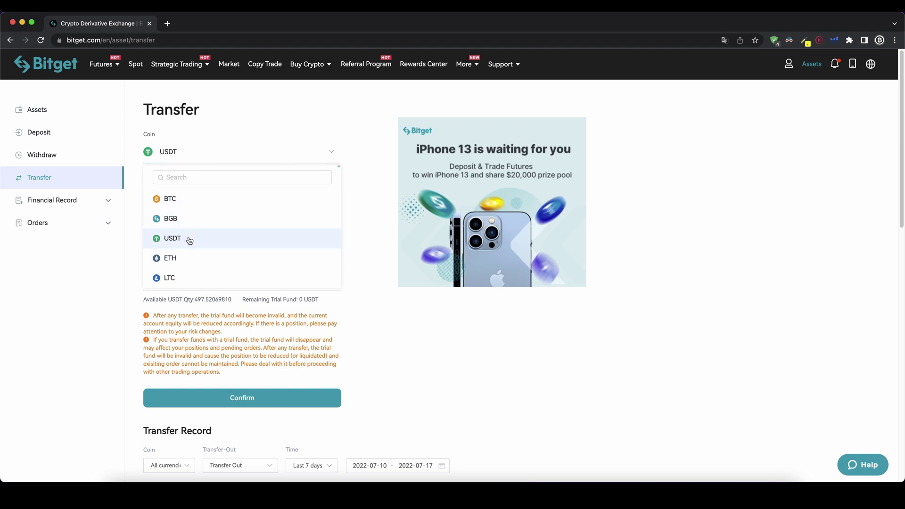
left_click(366, 221)
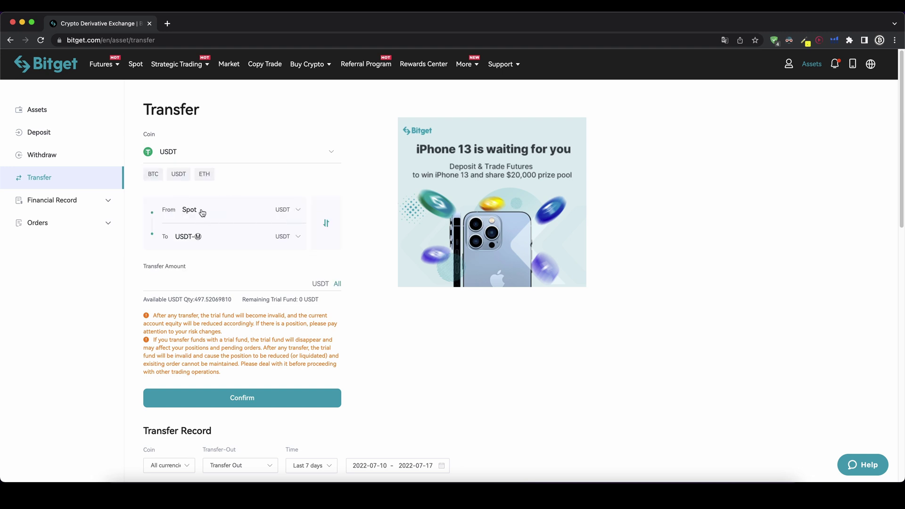
Transfer 300 USDT from the Spot account to the USDT-M account
left_click(193, 211)
left_click(192, 211)
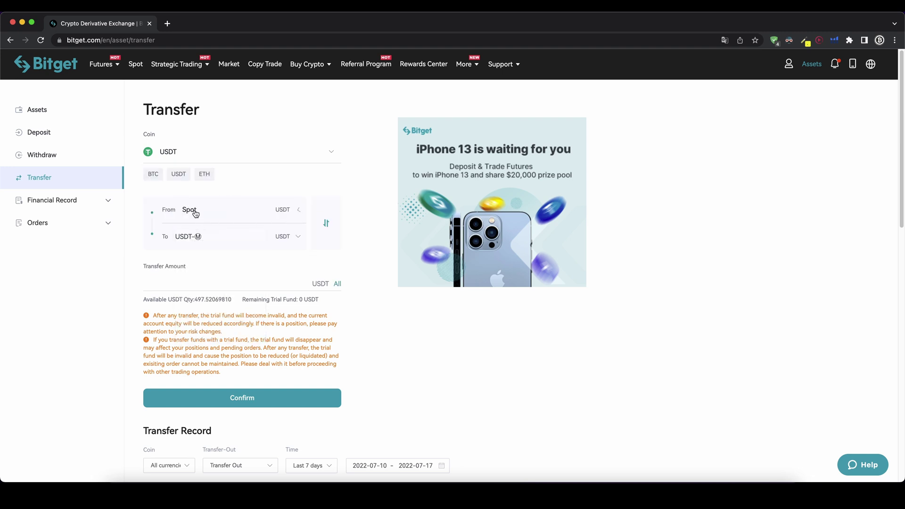
left_click(194, 236)
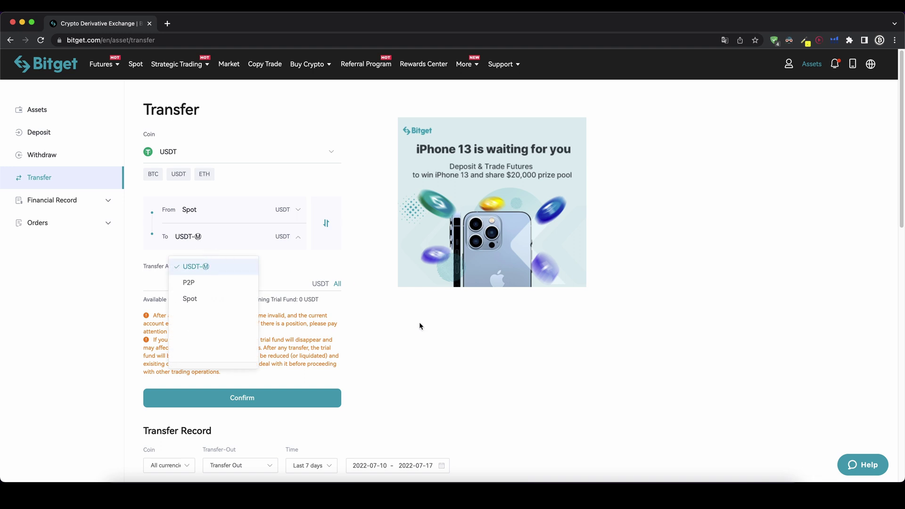
left_click(250, 280)
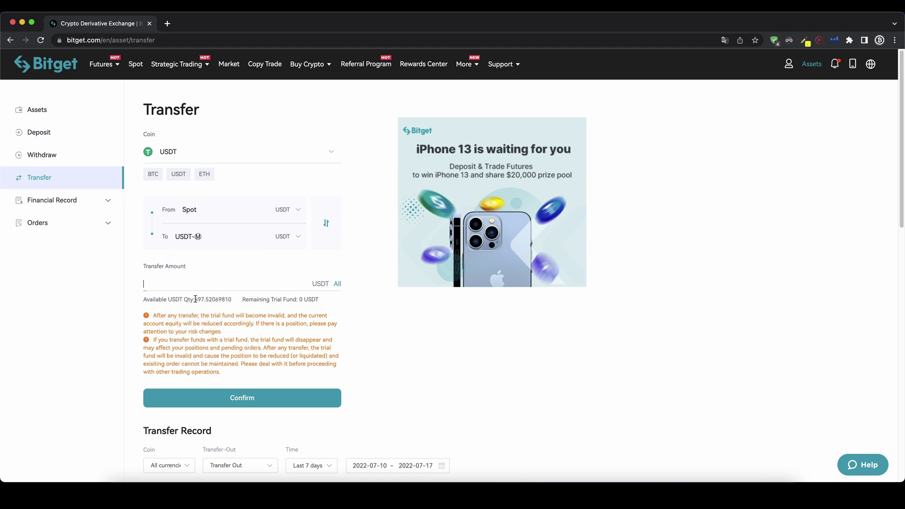
left_click_drag(195, 299, 223, 300)
left_click(207, 283)
left_click(256, 405)
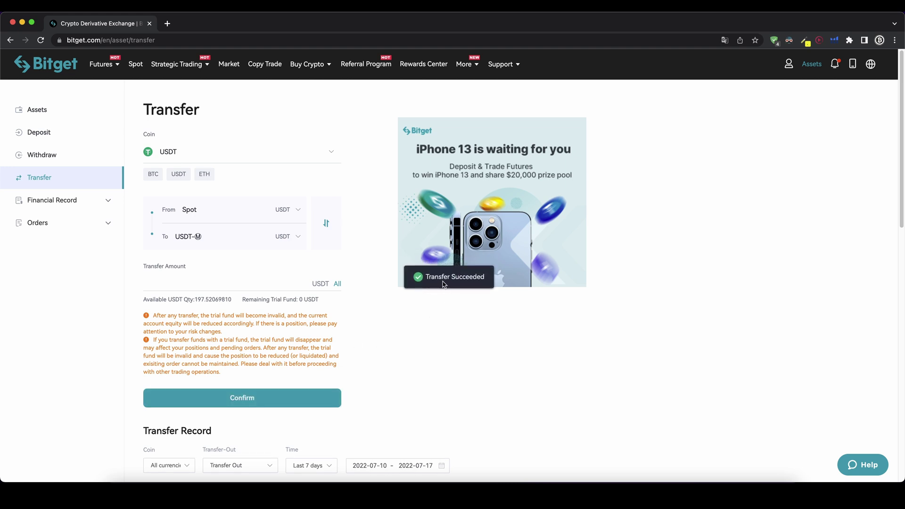
Return to the assets overview and verify the USDT balances in the spot and USDT-M futures accounts
left_click(57, 113)
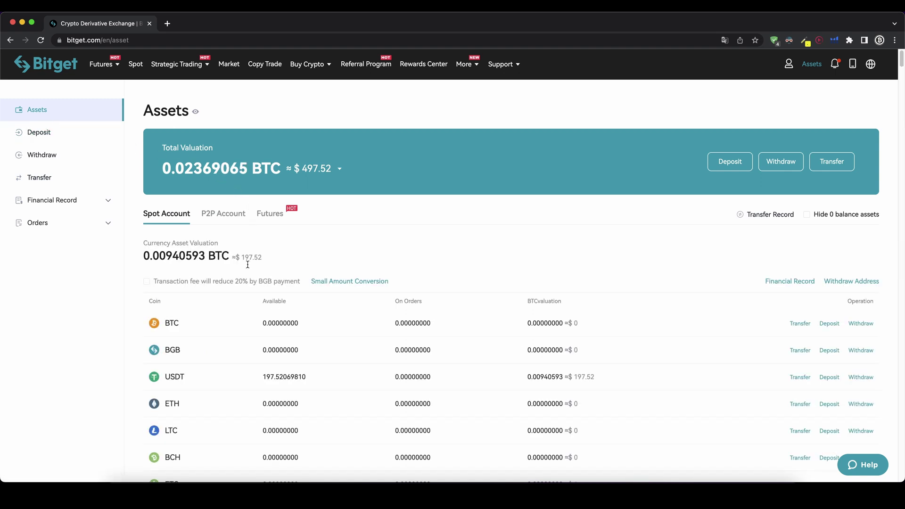
double_click(270, 377)
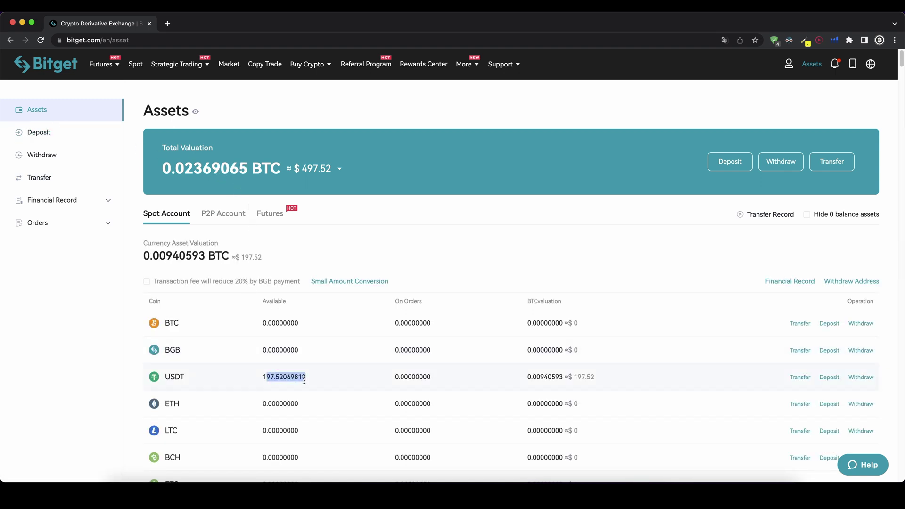
left_click(264, 219)
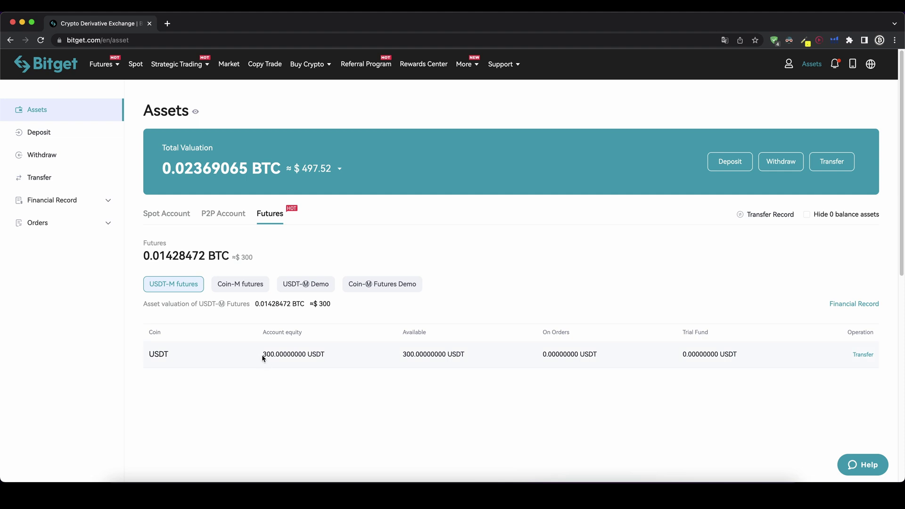
left_click_drag(261, 354, 360, 357)
Open the USDT-M futures trading page, browse the available futures pairs and select BTCUSDT
mouse_move(110, 72)
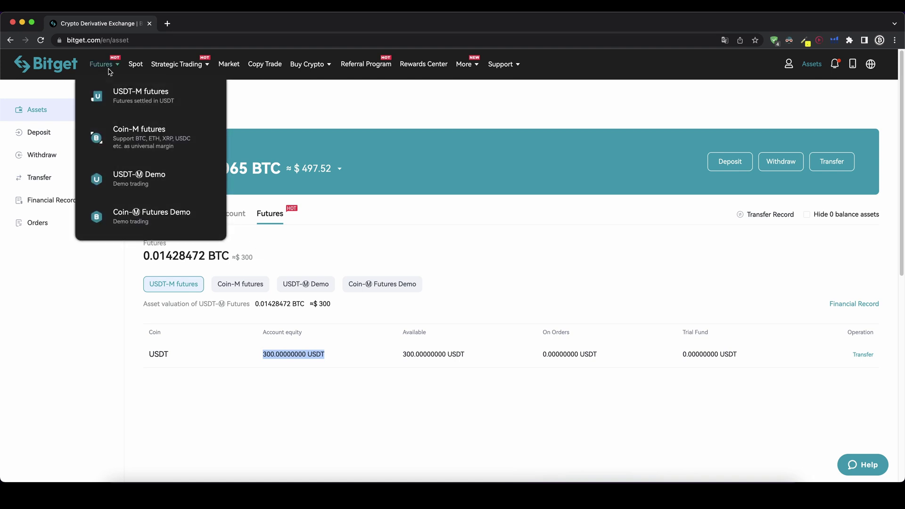
left_click(159, 97)
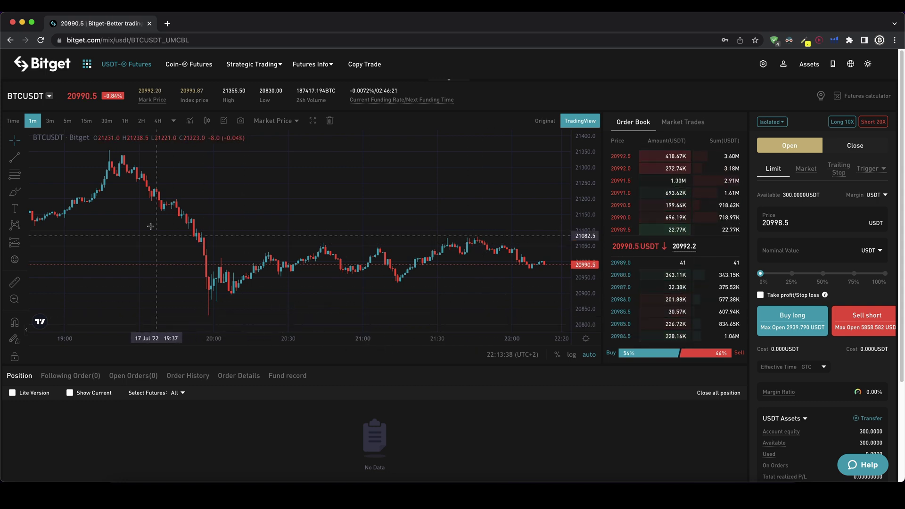
left_click(49, 97)
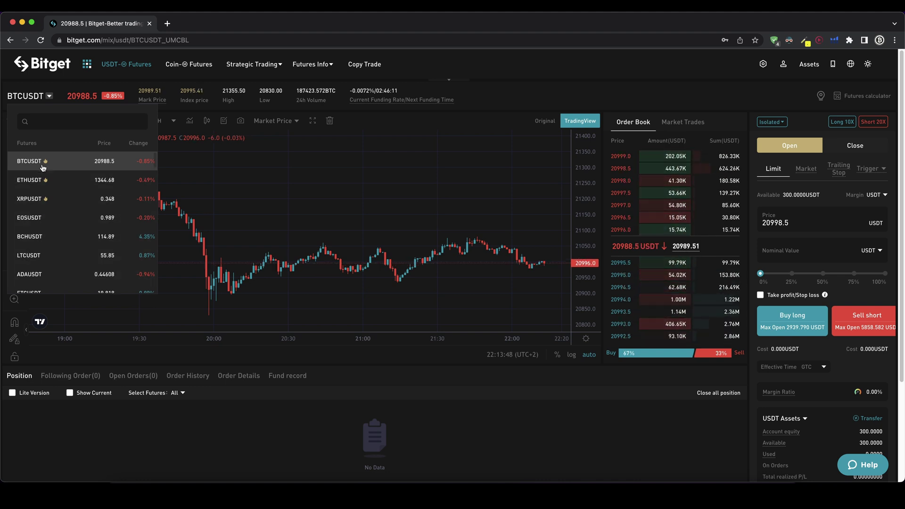
scroll(42, 198, "down", 3)
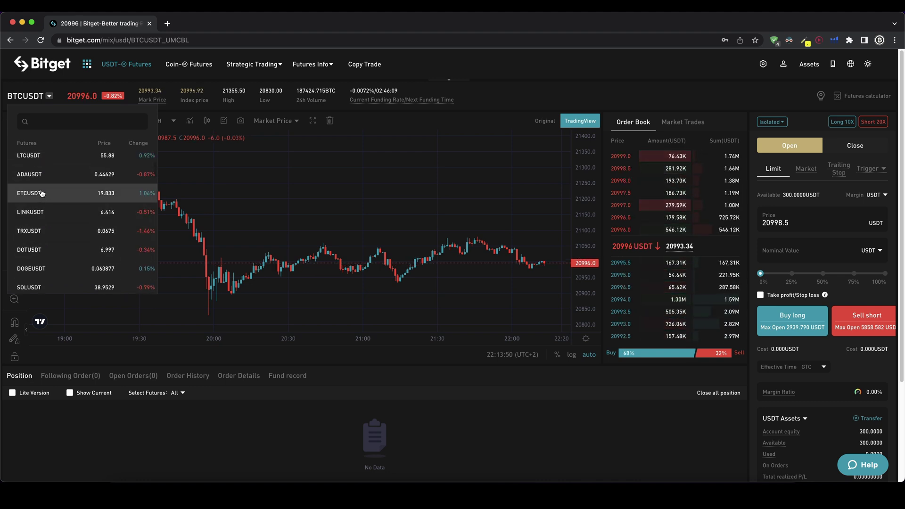
scroll(43, 183, "up", 3)
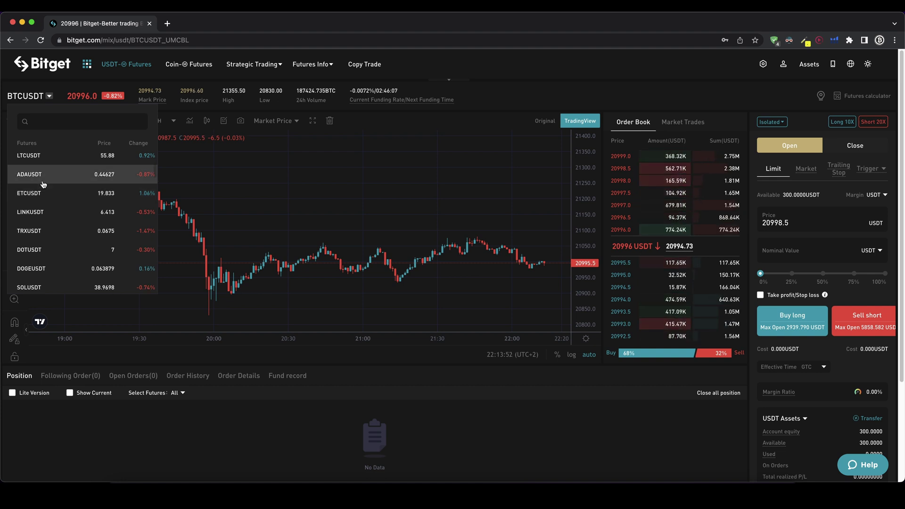
scroll(48, 160, "up", 1)
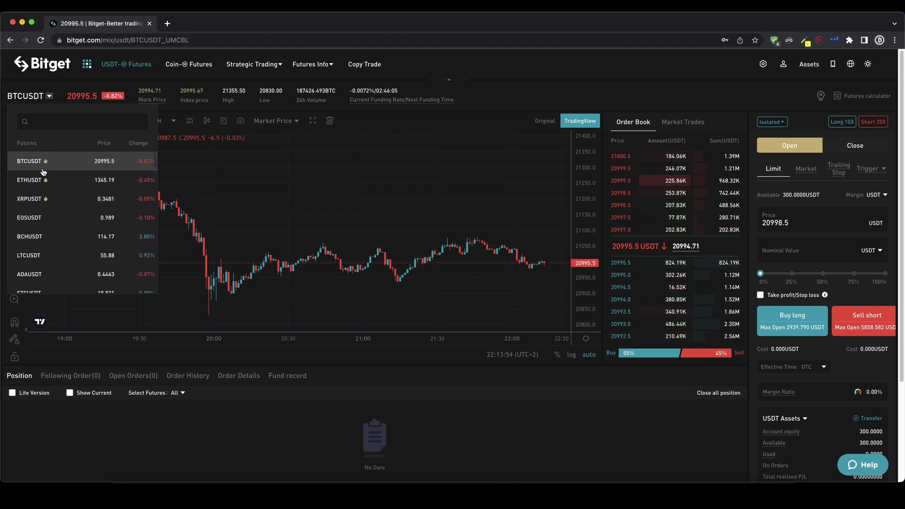
scroll(59, 192, "down", 5)
scroll(75, 226, "up", 5)
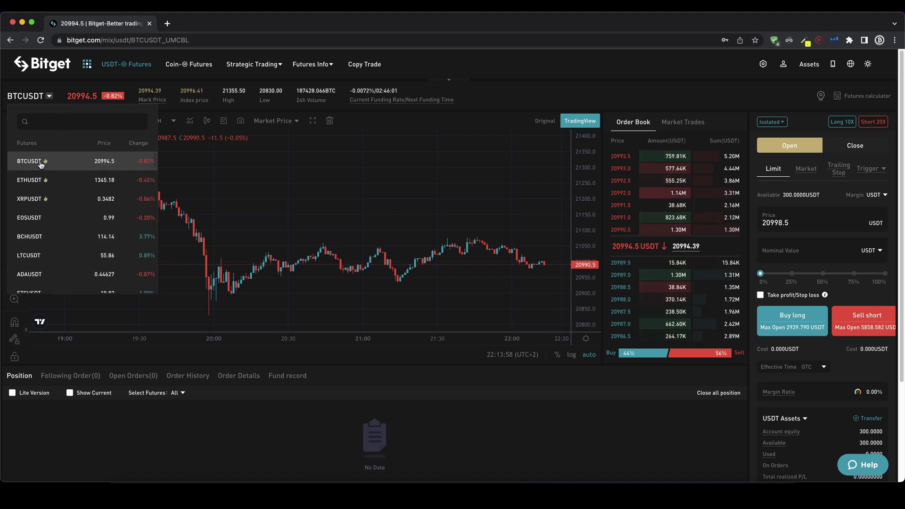
left_click(44, 161)
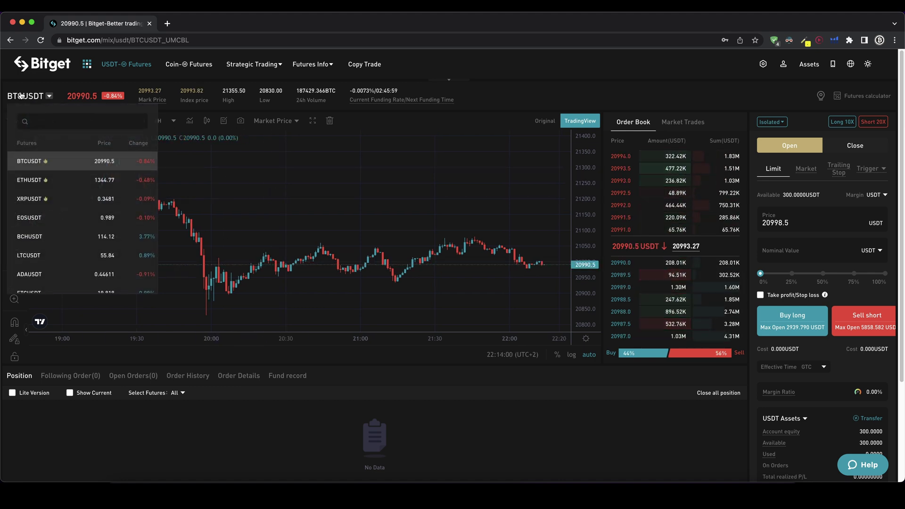
left_click_drag(66, 96, 92, 96)
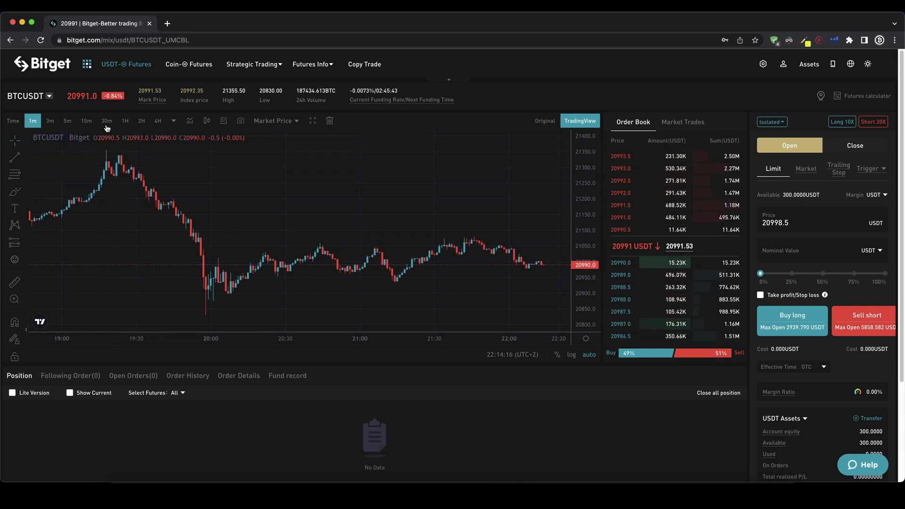
View the BTCUSDT chart at the 15-minute and 1-hour intervals and return it to 1 minute
left_click(86, 122)
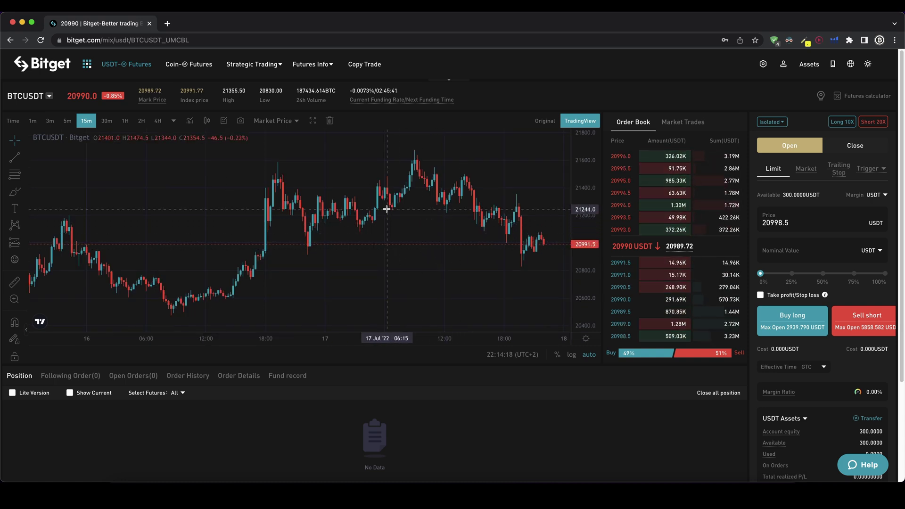
left_click(125, 121)
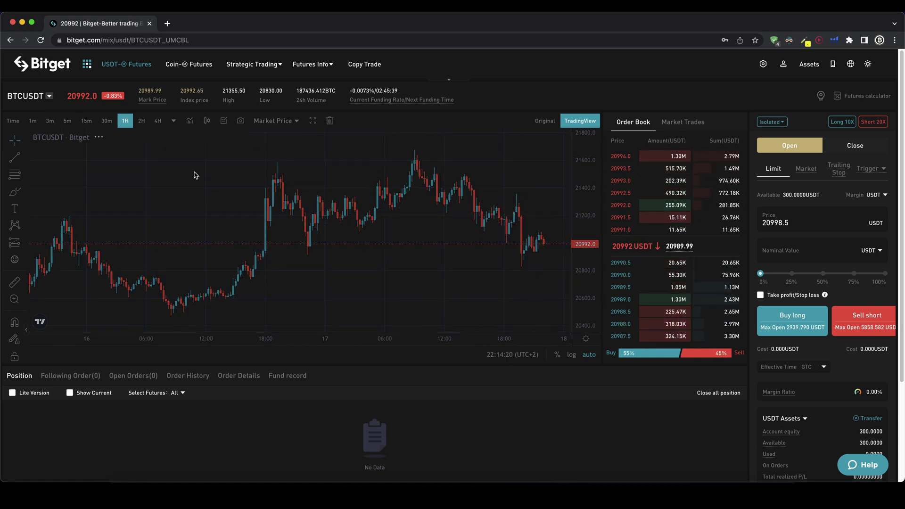
scroll(267, 220, "right", 3)
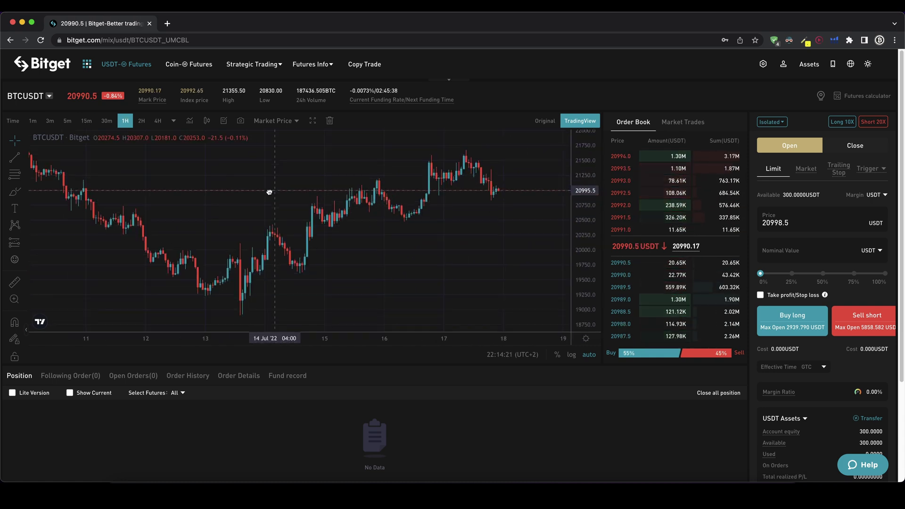
left_click(33, 123)
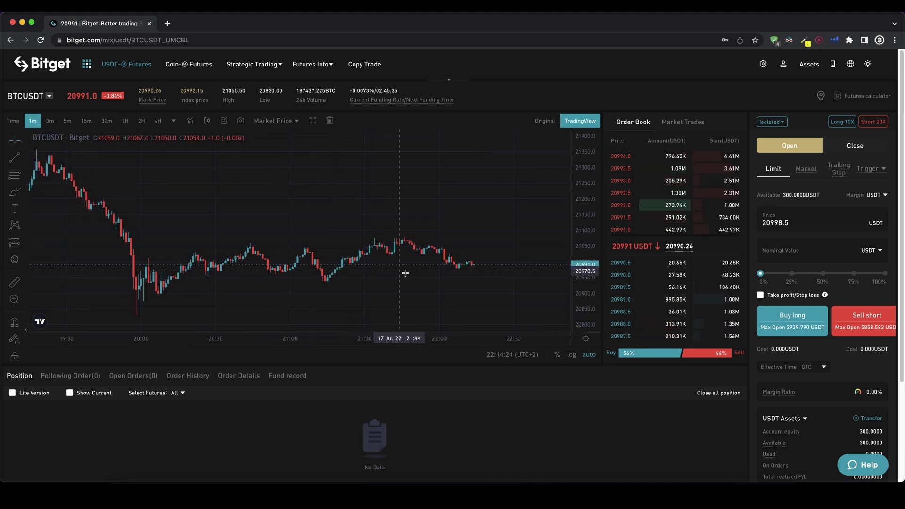
scroll(358, 268, "up", 3)
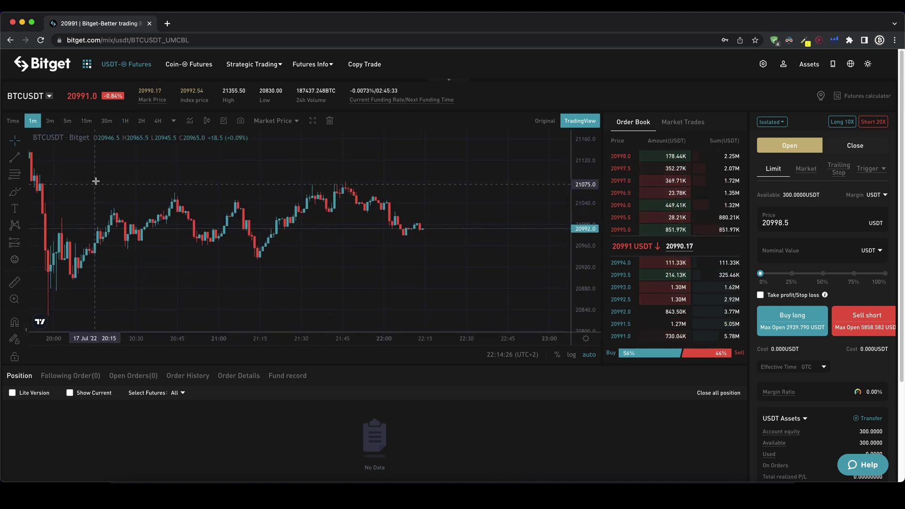
Draw a rising trend line beneath the lows of the BTCUSDT chart and delete it
left_click_drag(204, 182, 416, 178)
left_click(410, 163)
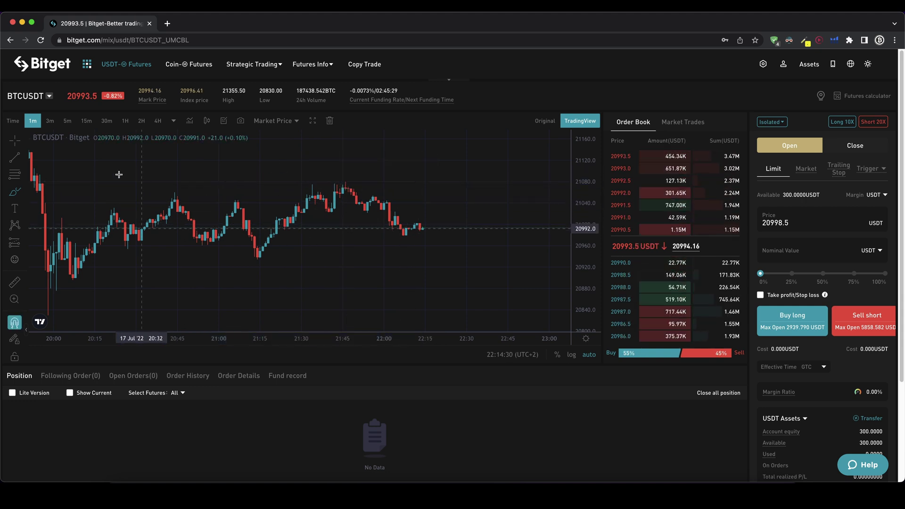
mouse_move(50, 306)
left_mouse_down()
mouse_move(442, 225)
mouse_move(482, 225)
left_mouse_up()
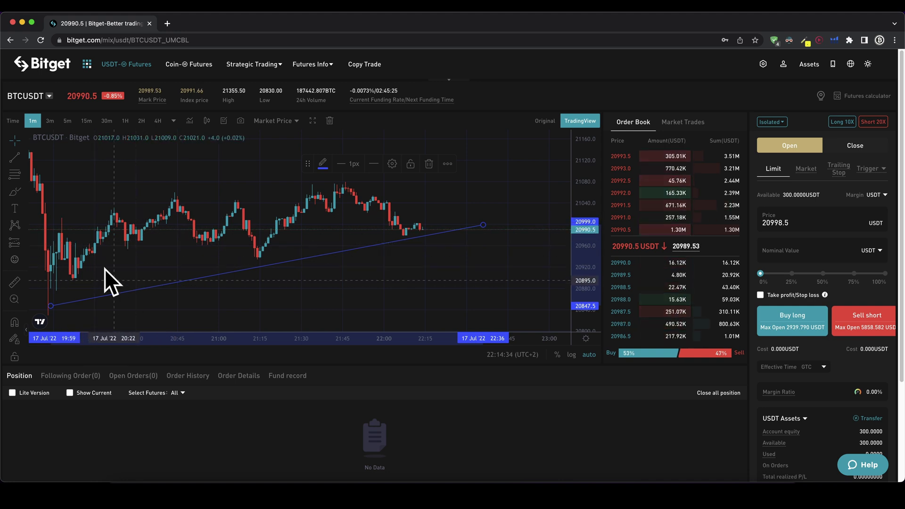
key("Delete")
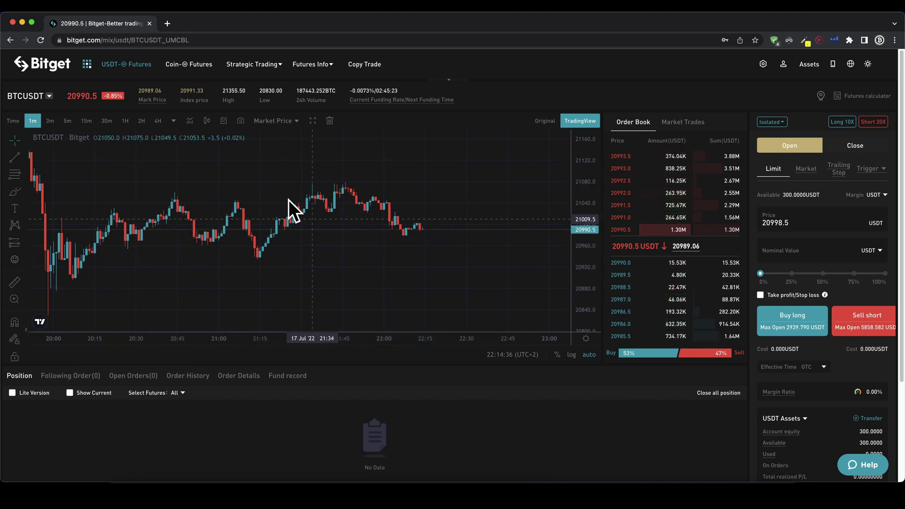
scroll(263, 207, "left", 3)
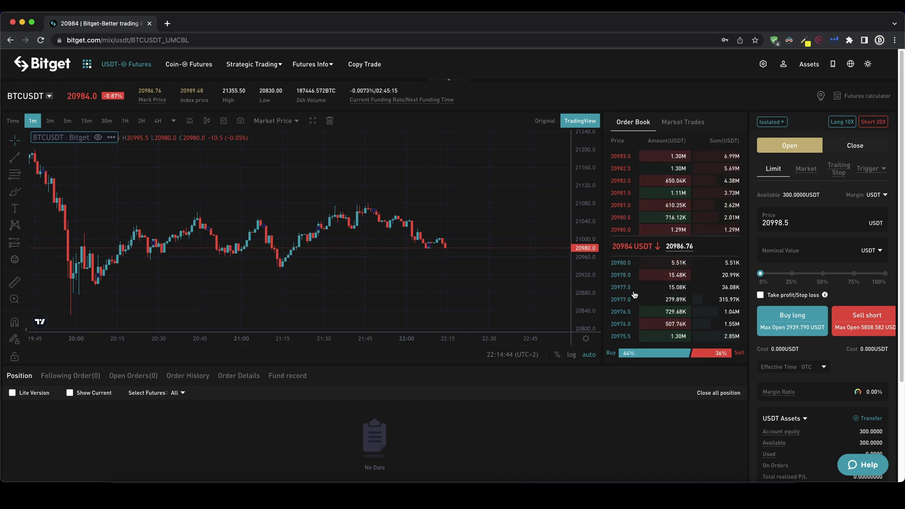
Review the recent market trades beside the order book and check the futures account equity under USDT Assets
left_click(682, 122)
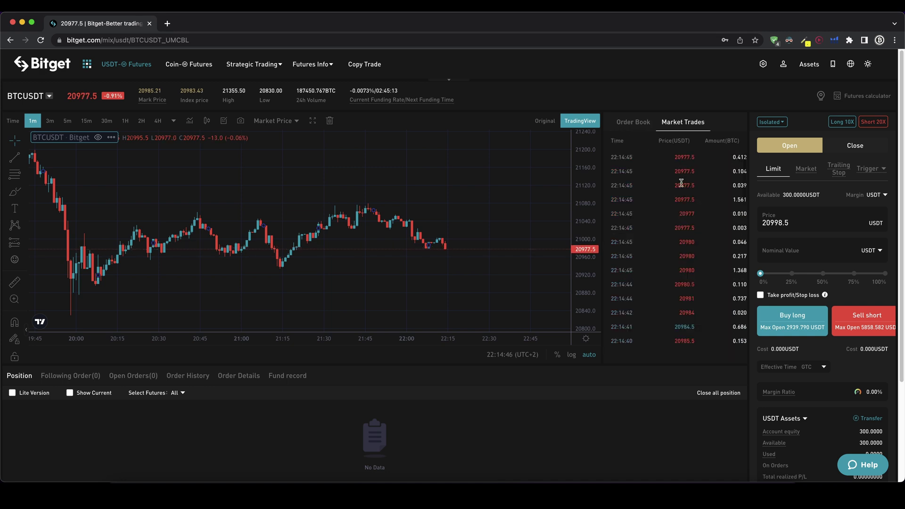
left_click(634, 124)
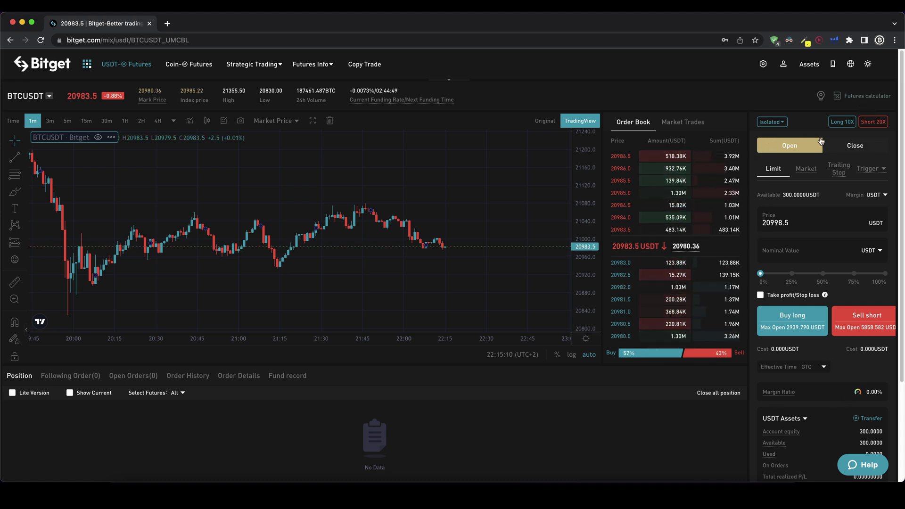
scroll(820, 390, "down", 3)
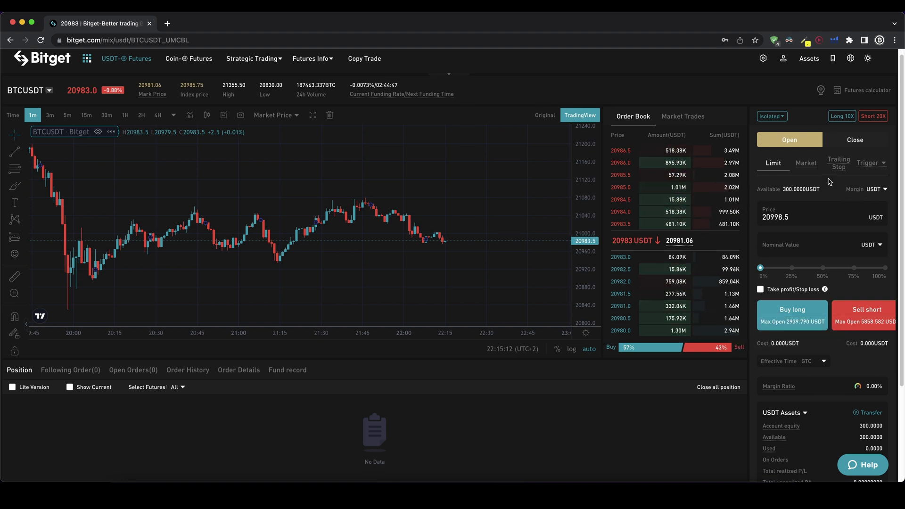
scroll(824, 221, "down", 1)
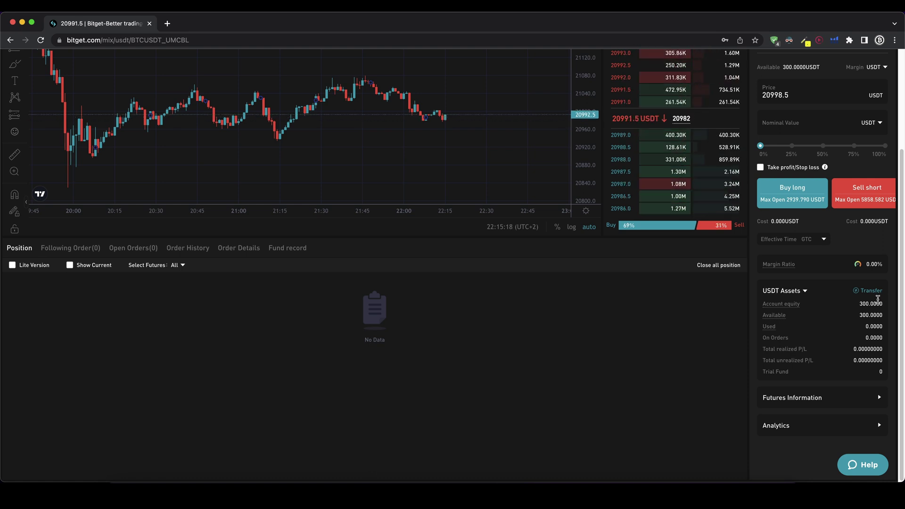
left_click_drag(859, 304, 873, 303)
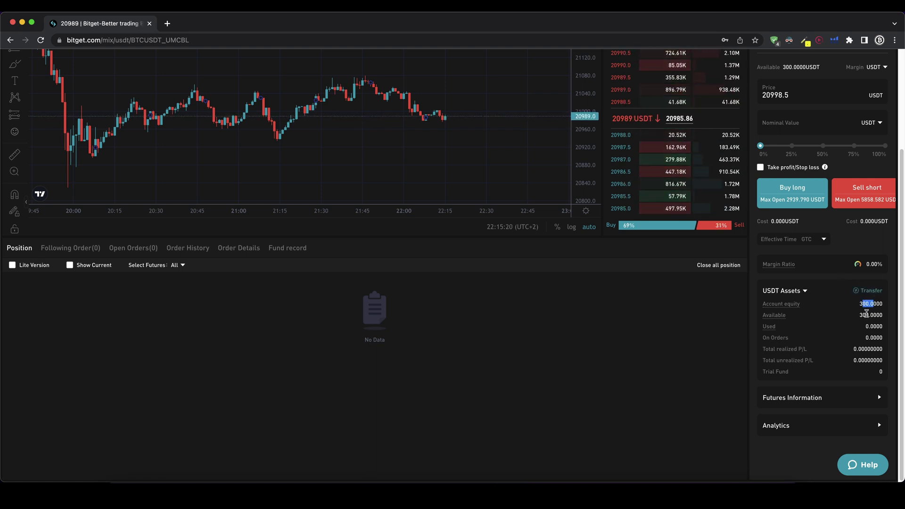
left_click(859, 309)
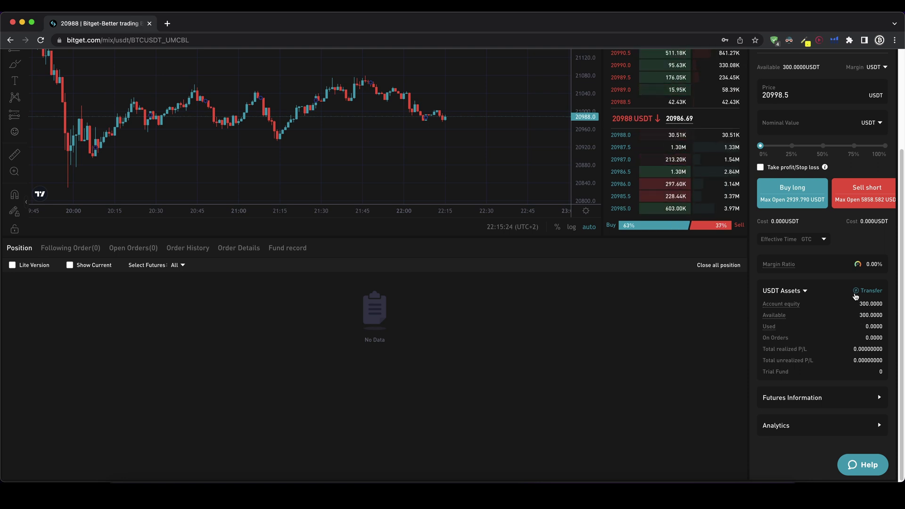
Prepare a 100 USDT transfer from Spot to USDT-M, reverse its direction, and close the transfer form without confirming
left_click(861, 292)
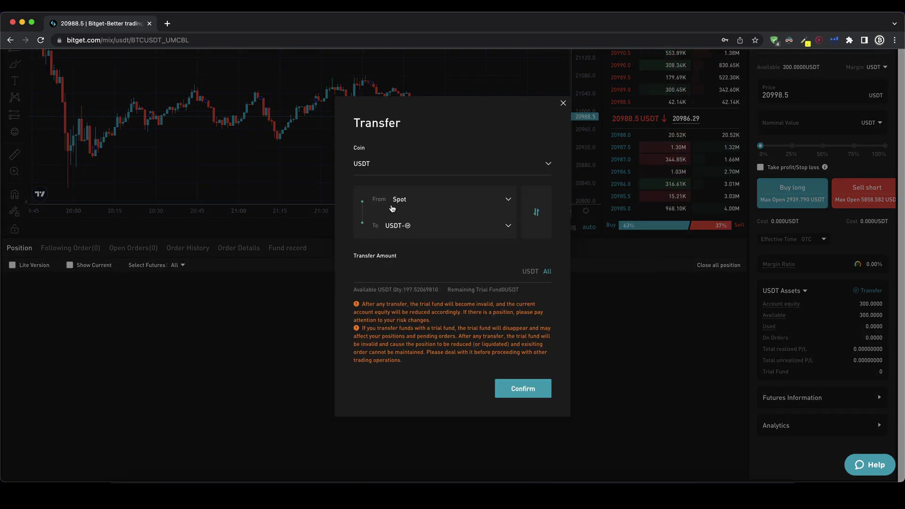
left_click_drag(402, 287, 419, 295)
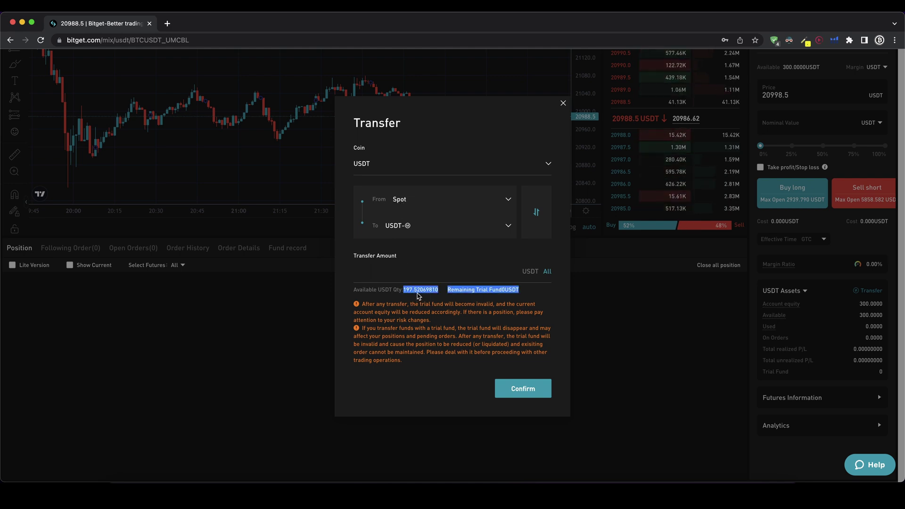
left_click(459, 279)
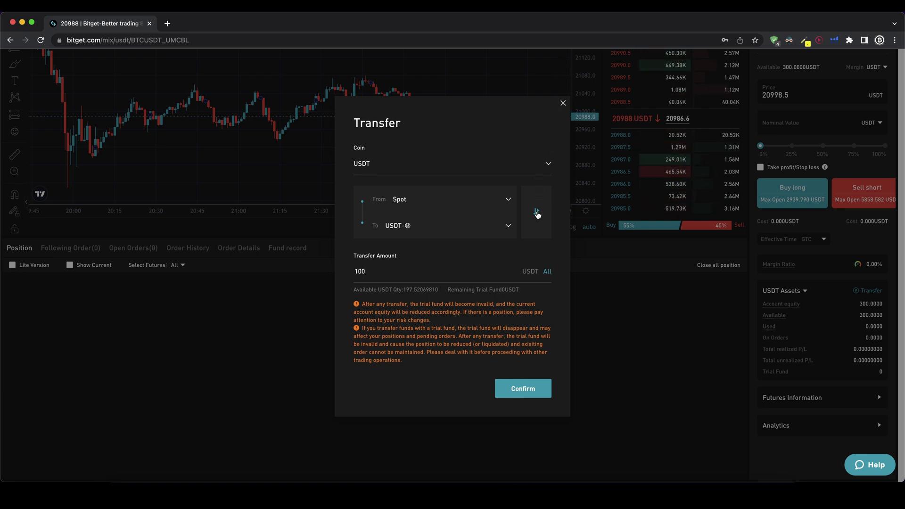
left_click(537, 214)
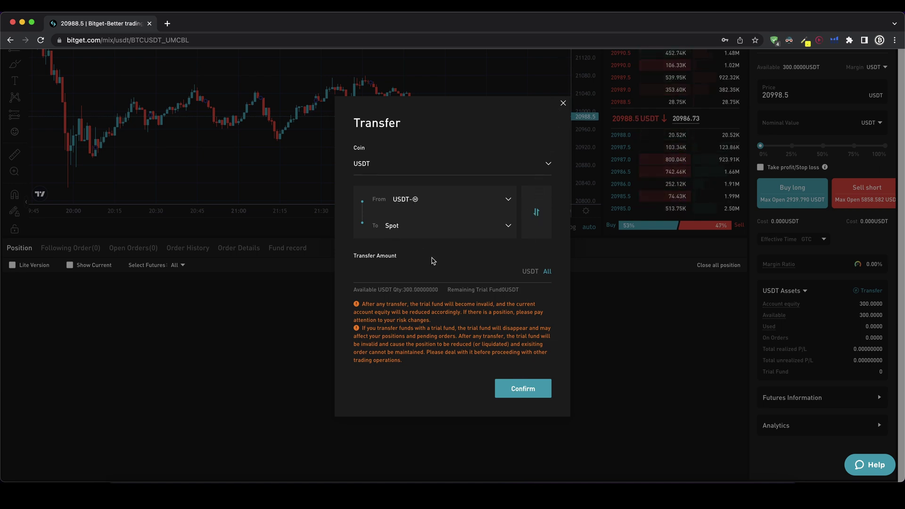
left_click(563, 103)
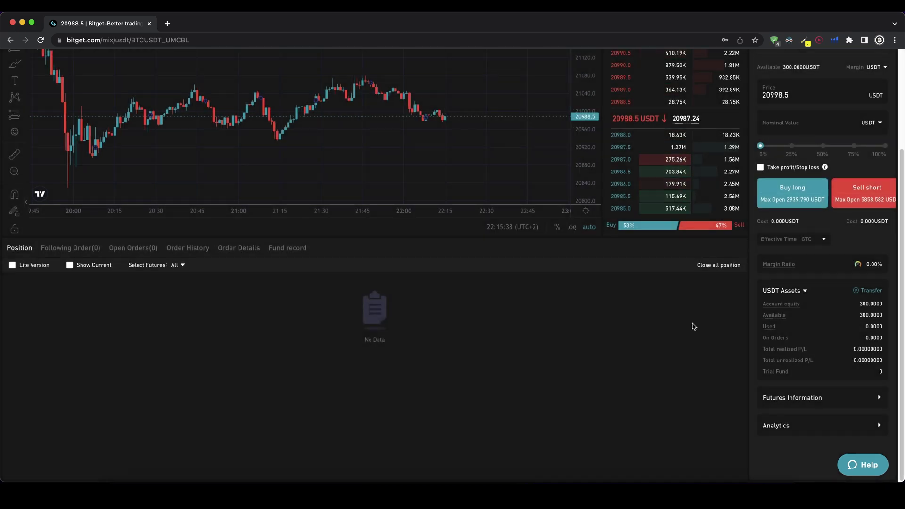
scroll(702, 343, "up", 3)
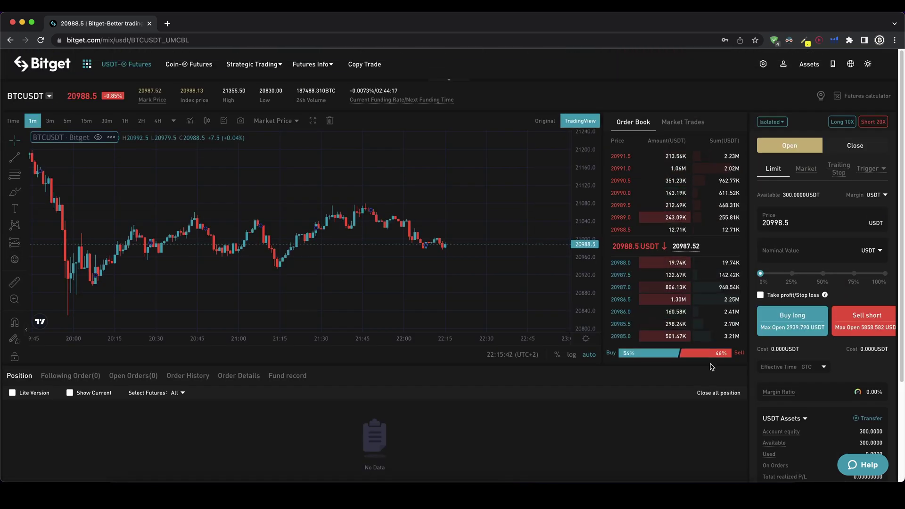
Compare the Cross and Isolated margin modes for BTCUSDT and confirm Isolated
left_click(780, 126)
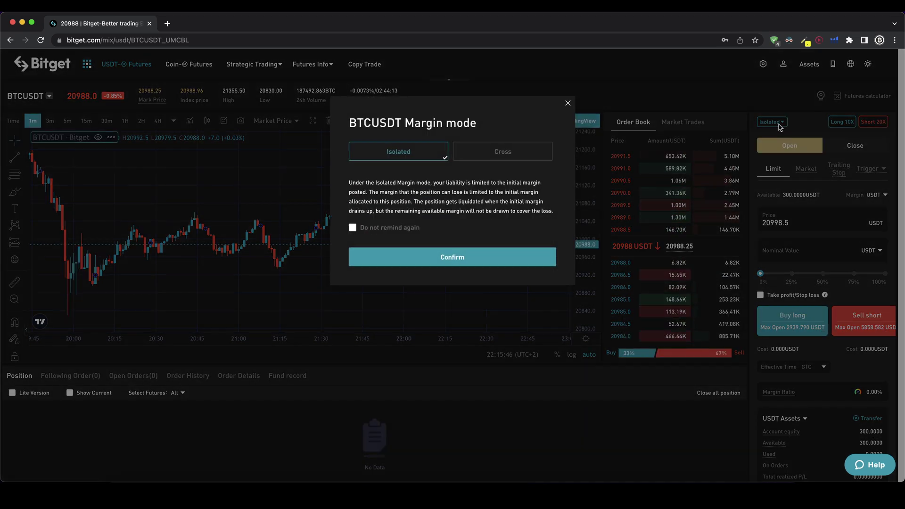
left_click(500, 150)
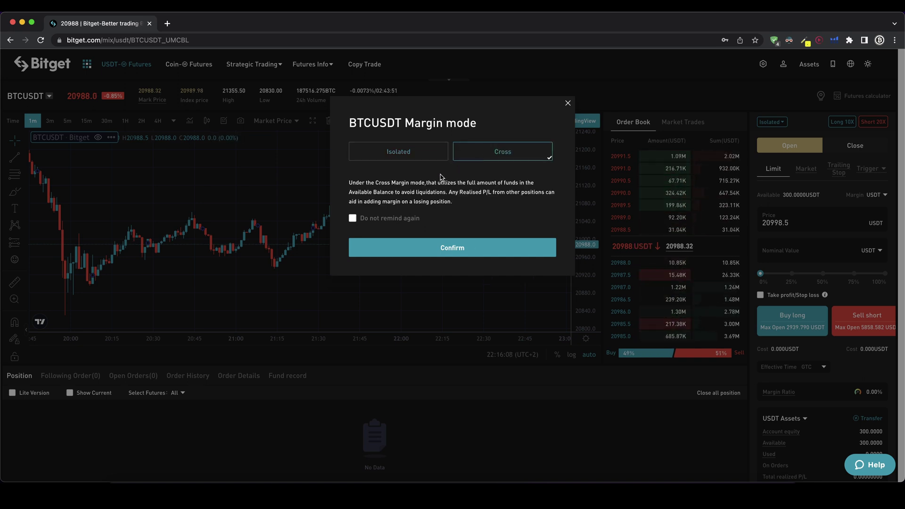
left_click(414, 148)
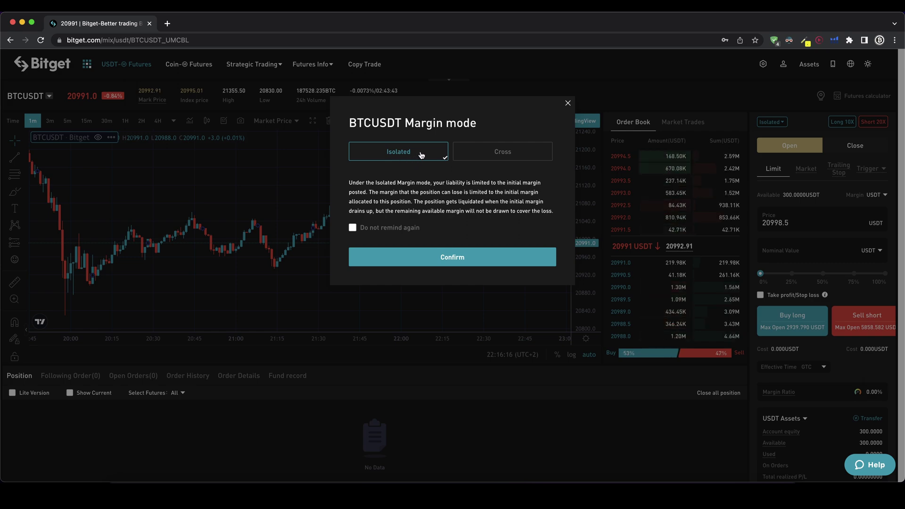
left_click(447, 258)
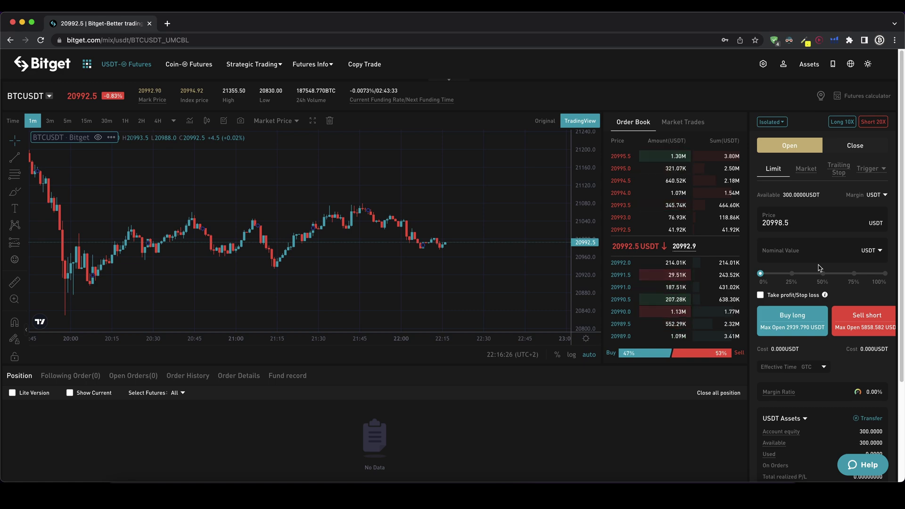
Review the leverage adjustment for BTCUSDT long positions and confirm a leverage multiple of 10
left_click(840, 123)
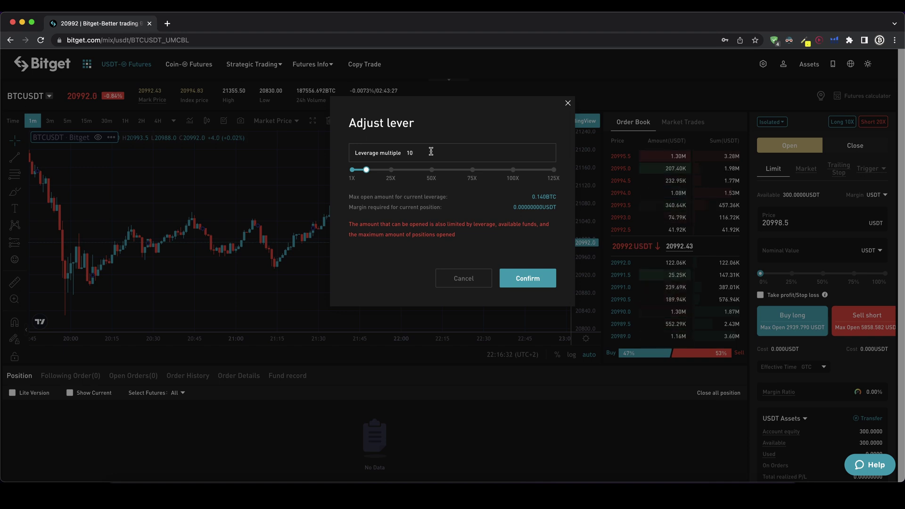
mouse_move(420, 170)
left_mouse_down()
mouse_move(557, 172)
mouse_move(418, 175)
left_mouse_up()
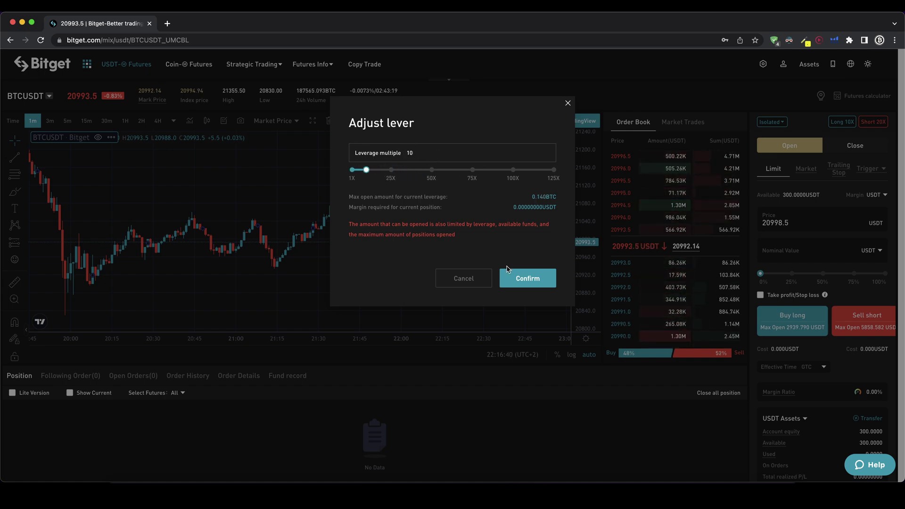
left_click(515, 279)
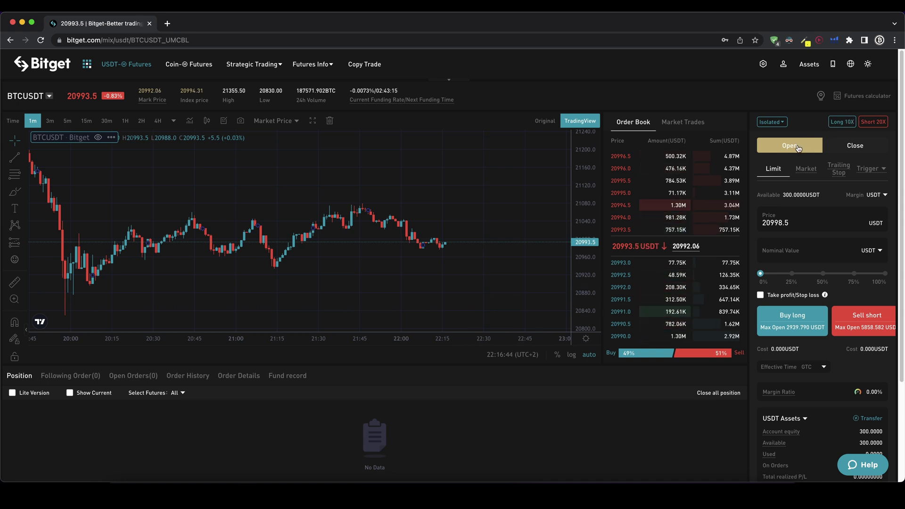
Compare the Open and Close order forms, check the limit price field, and choose a Market order for opening a position
left_click(854, 150)
left_click(781, 152)
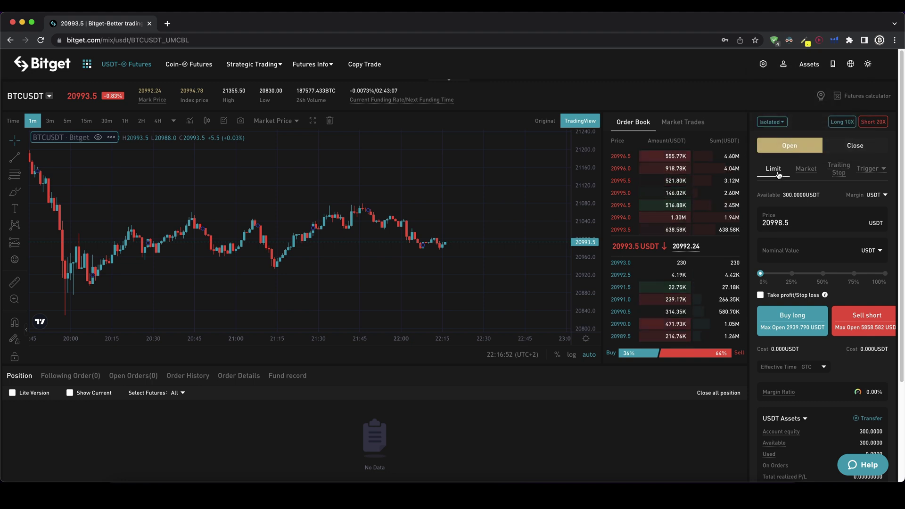
double_click(799, 221)
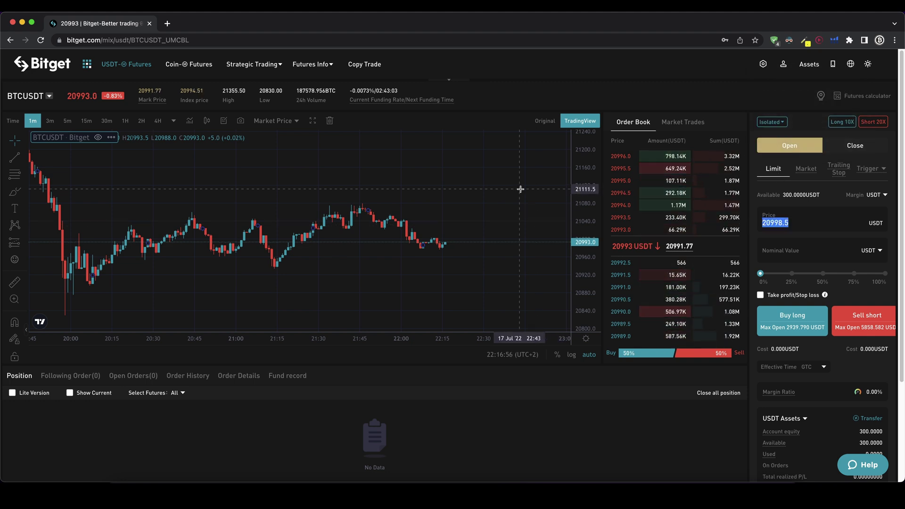
left_click(800, 174)
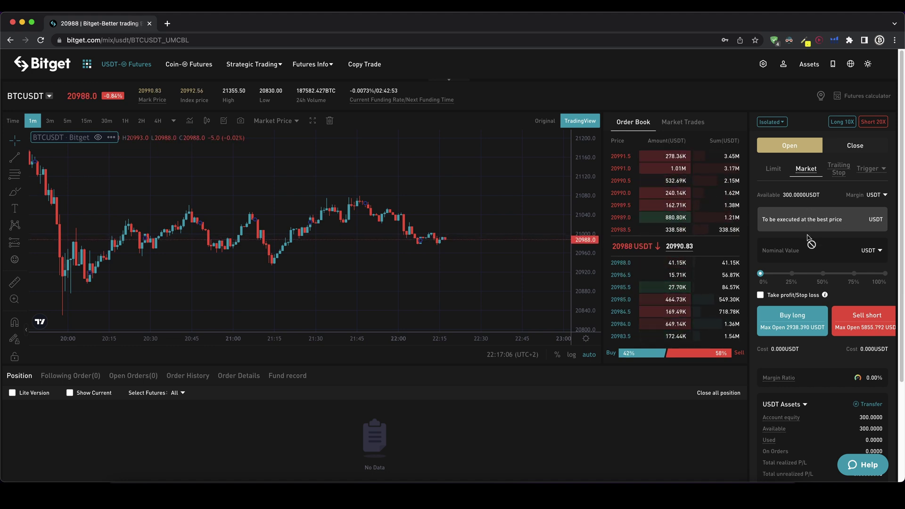
Review the futures unit options for the order amount and confirm Nominal Value in USDT
left_click(825, 251)
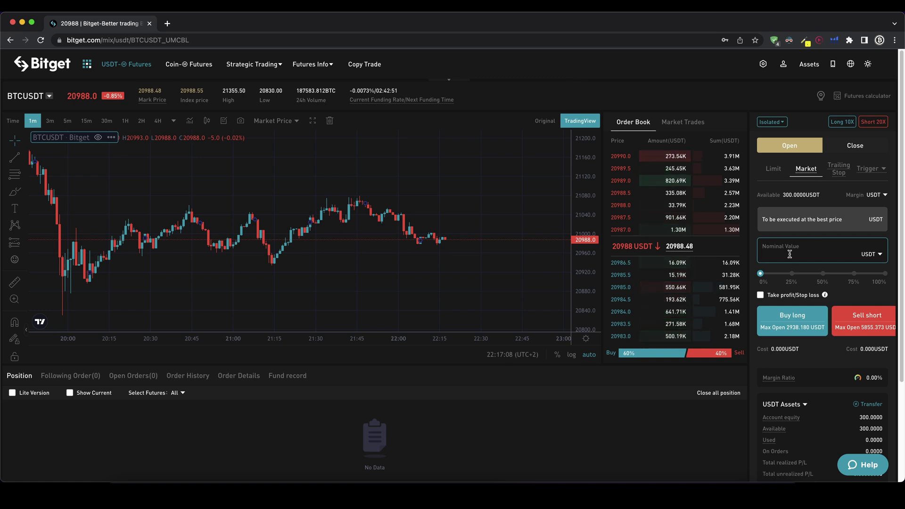
left_click(869, 254)
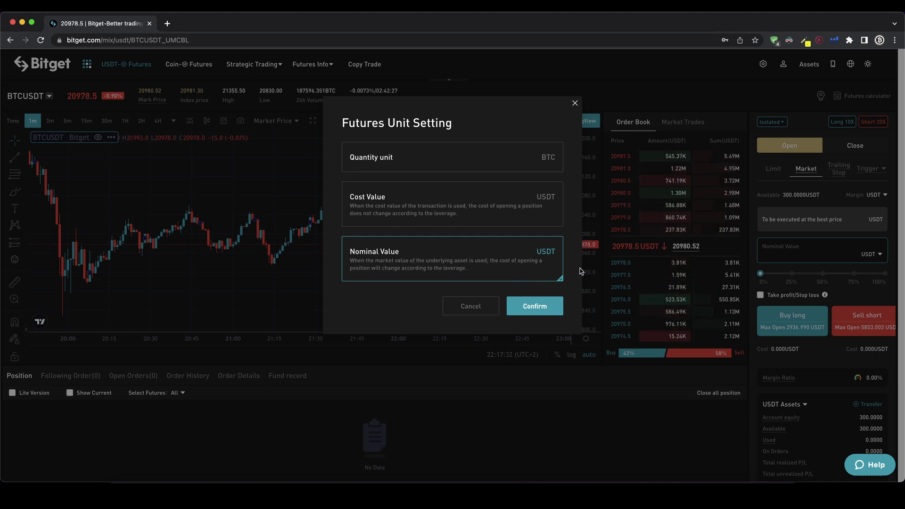
left_click(553, 305)
Enter a nominal value of 100 USDT for the market order and clear it again
left_click(801, 251)
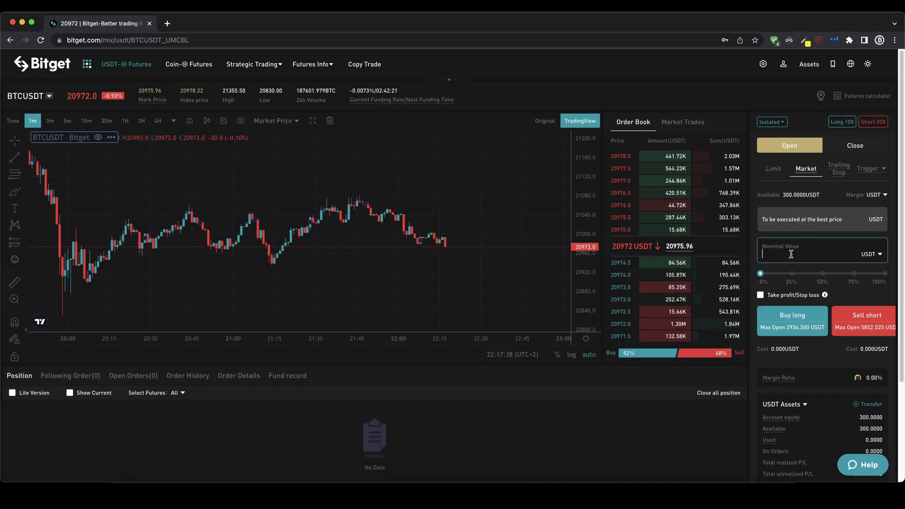
type("100")
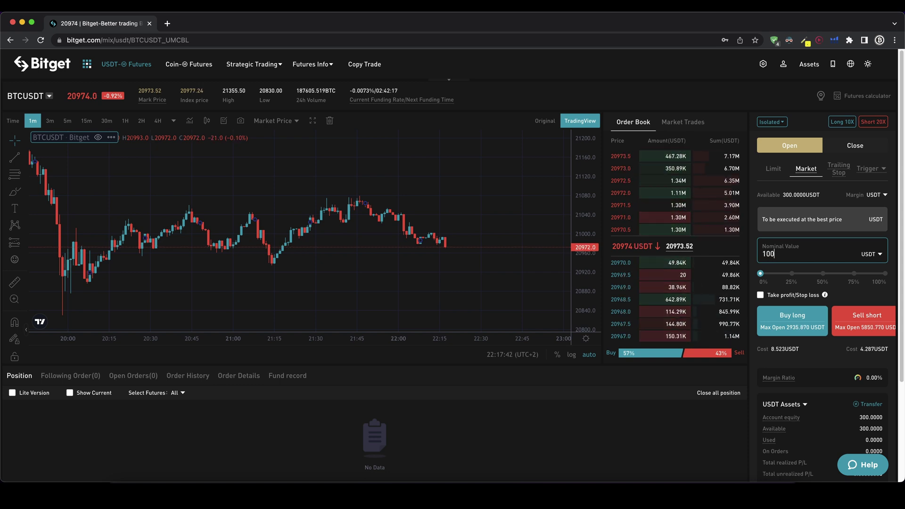
key("BackSpace")
key("BackSpace")
key("BackSpace")
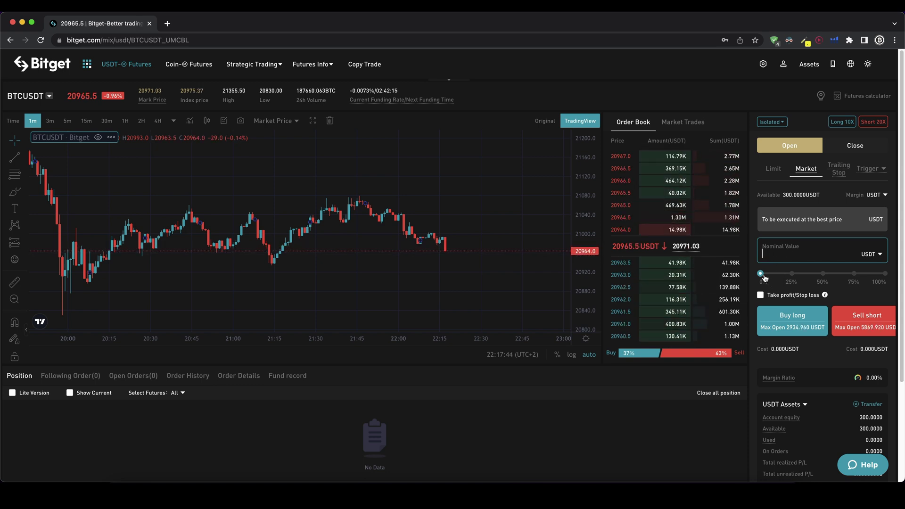
Try order sizes of 34% and 100%, then set the size to 50% of the openable quantity and check the long cost
left_click(807, 275)
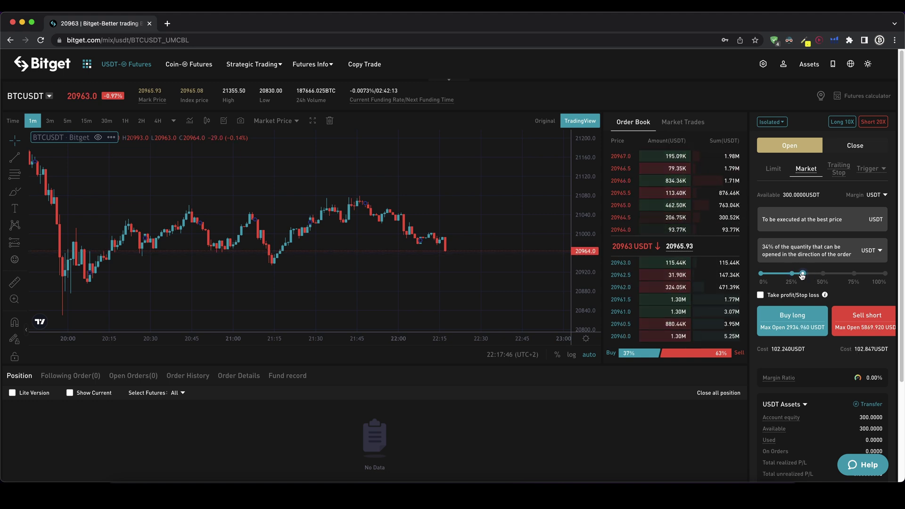
left_click(777, 275)
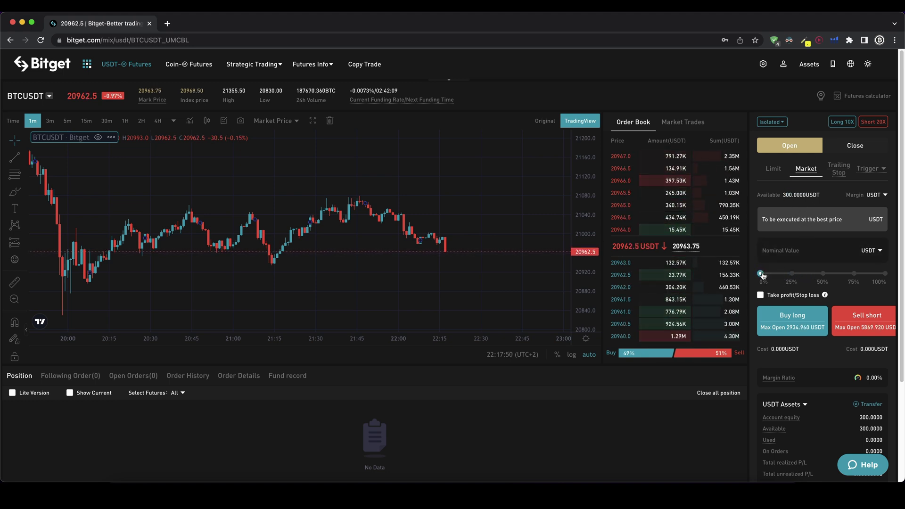
left_click_drag(760, 274, 884, 273)
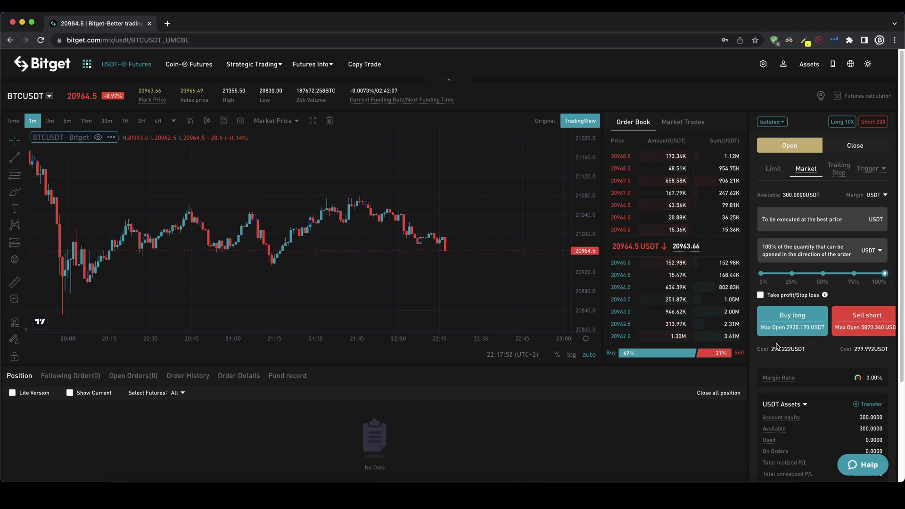
left_click_drag(773, 349, 876, 270)
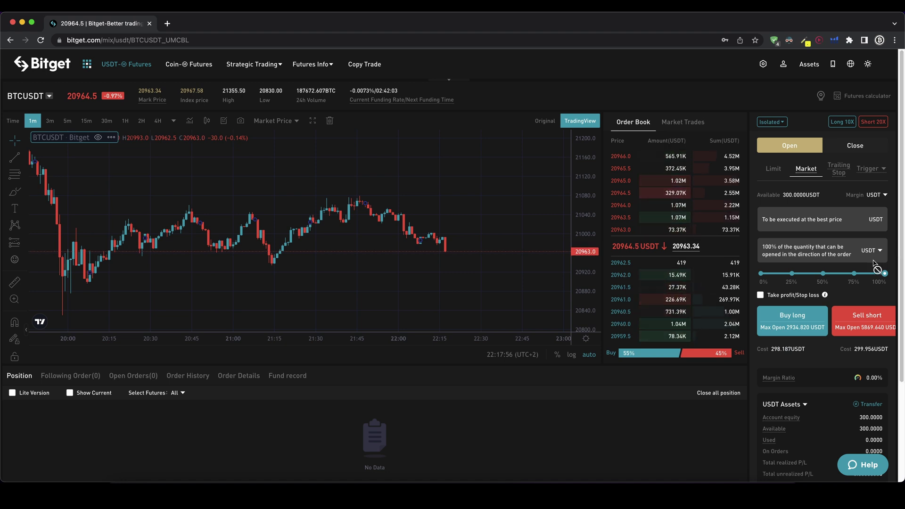
left_click_drag(772, 350, 801, 351)
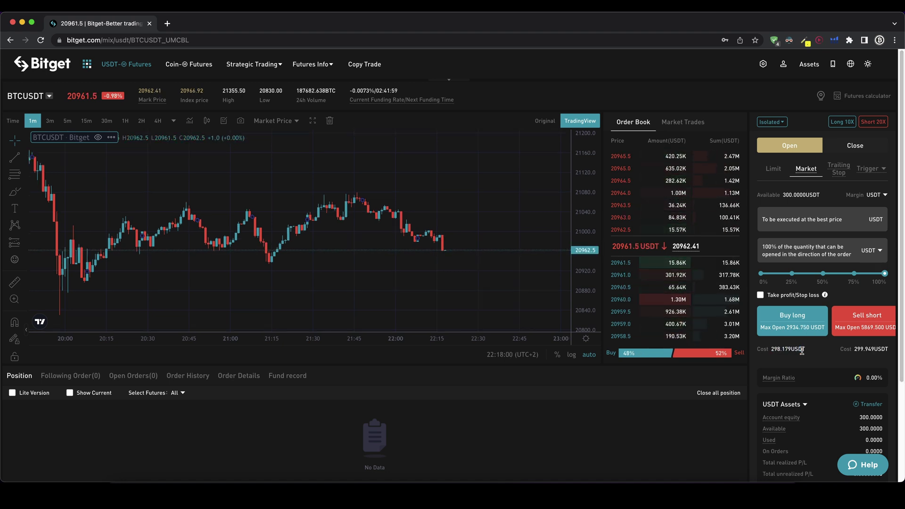
left_click_drag(771, 349, 803, 350)
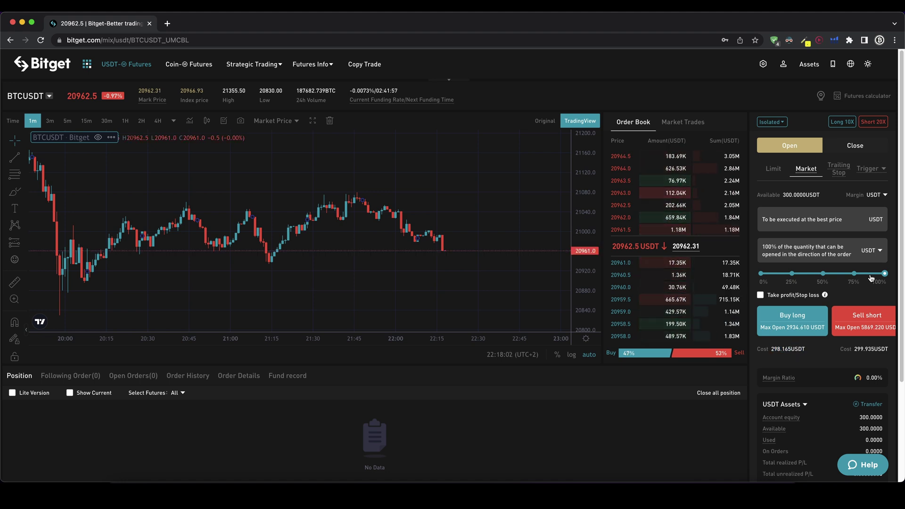
mouse_move(884, 274)
left_mouse_down()
mouse_move(826, 274)
mouse_move(885, 276)
left_mouse_up()
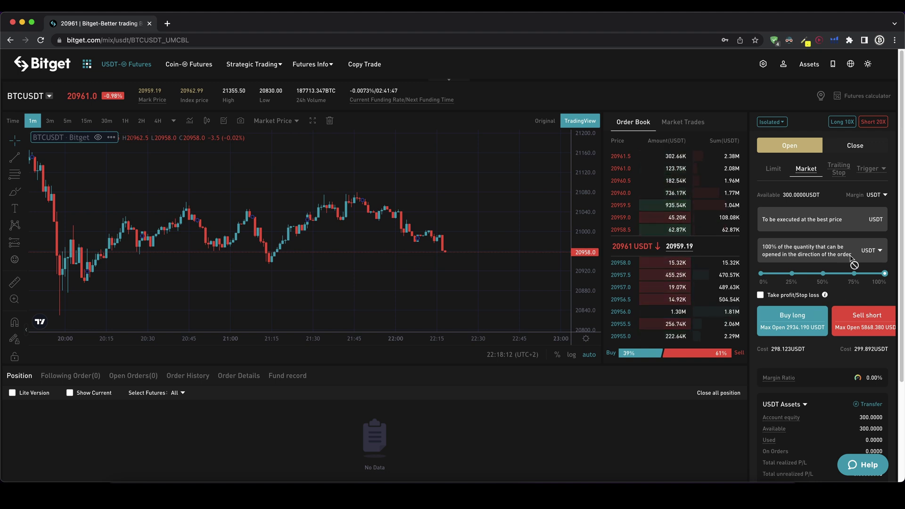
left_click_drag(884, 274, 822, 281)
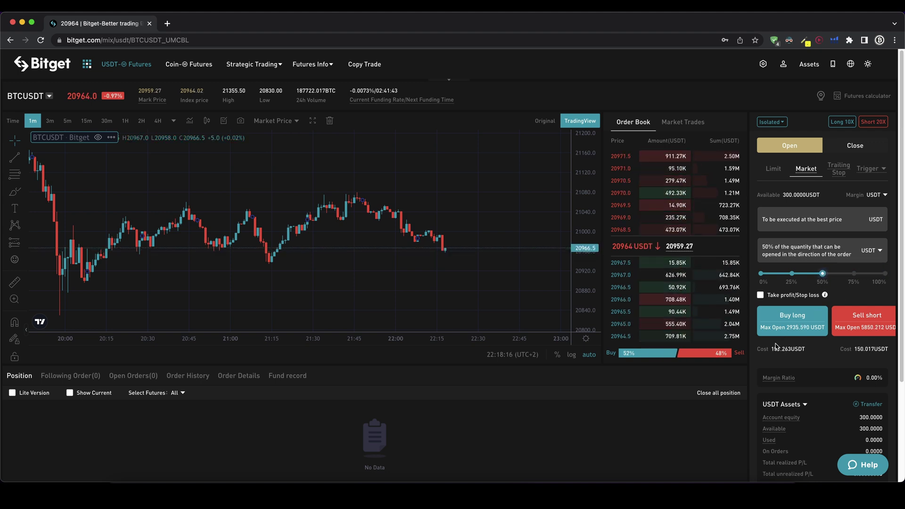
left_click_drag(771, 348, 799, 349)
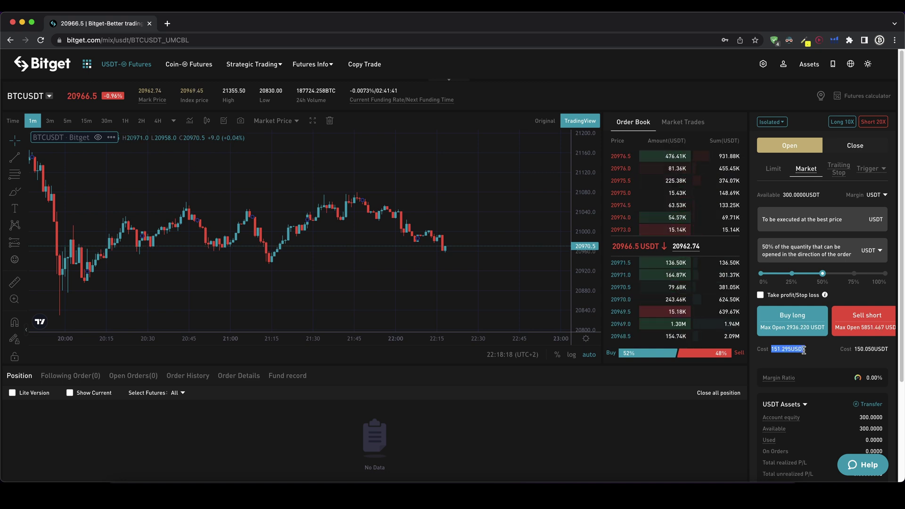
Enable Take profit/Stop loss for the order, look at its two price fields, and disable it again
left_click(760, 295)
left_click(776, 311)
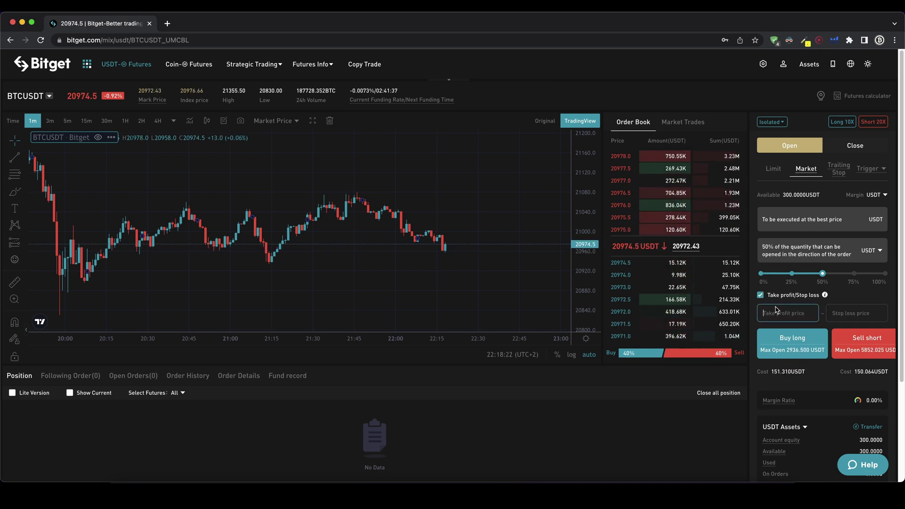
left_click(852, 315)
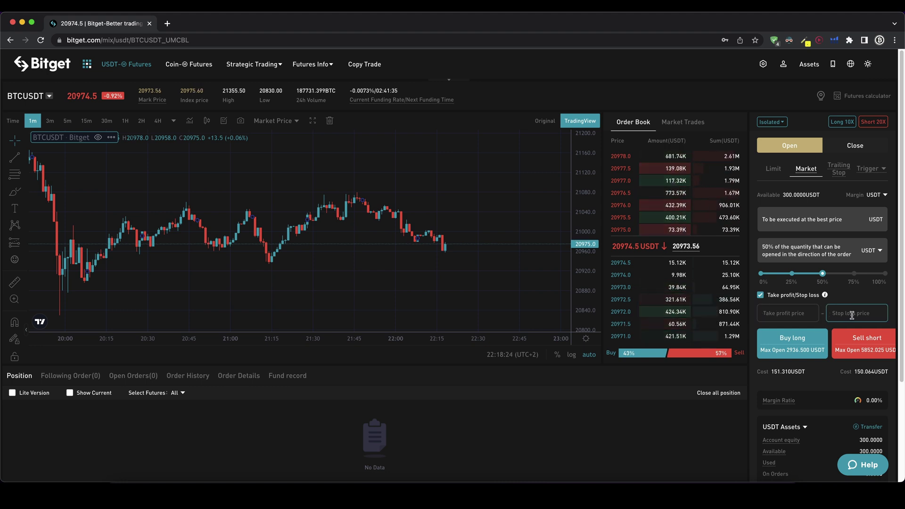
left_click(817, 295)
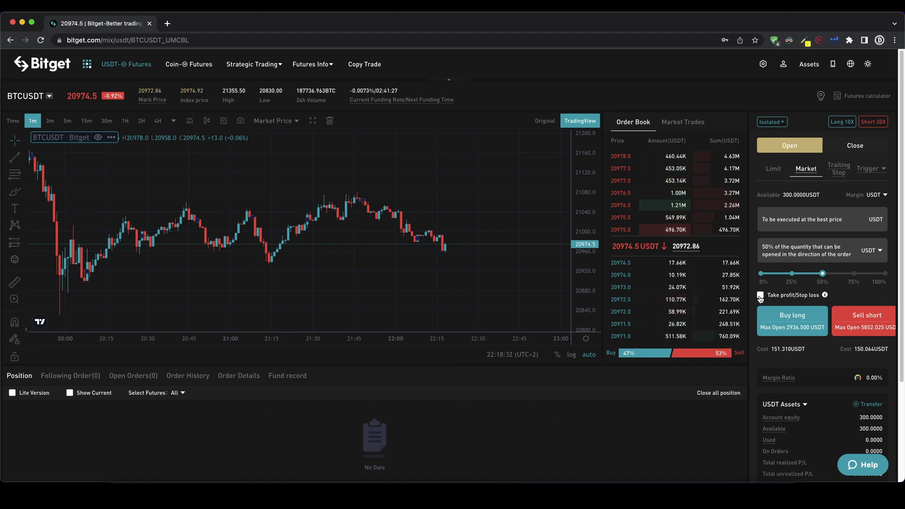
Open the 10X long BTCUSDT position at market price and confirm the order
left_click(799, 328)
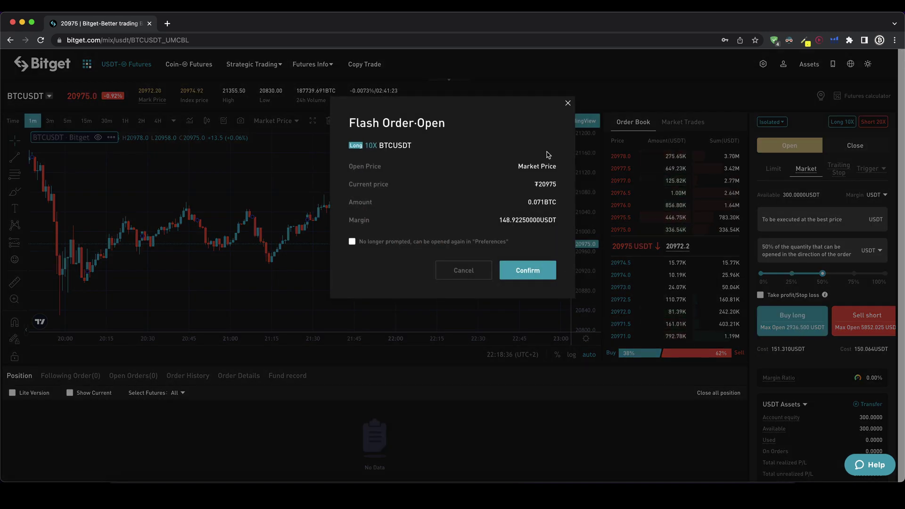
left_click(528, 271)
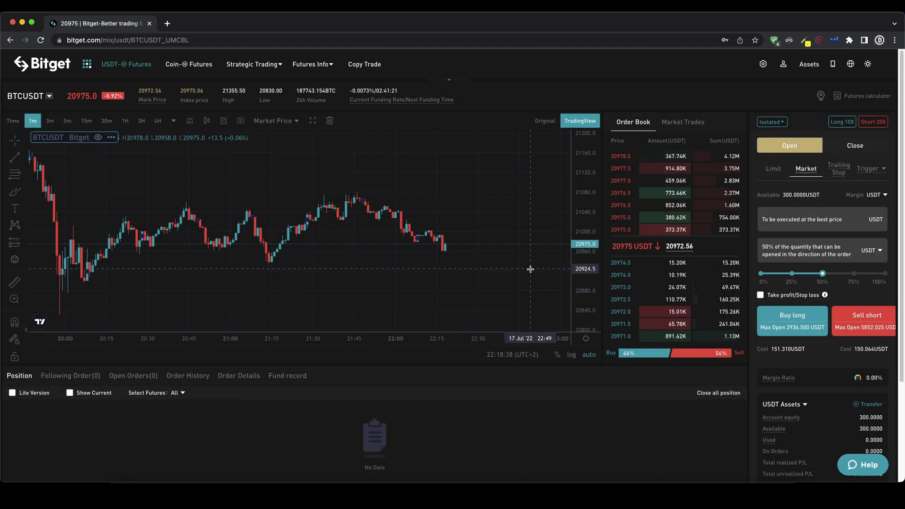
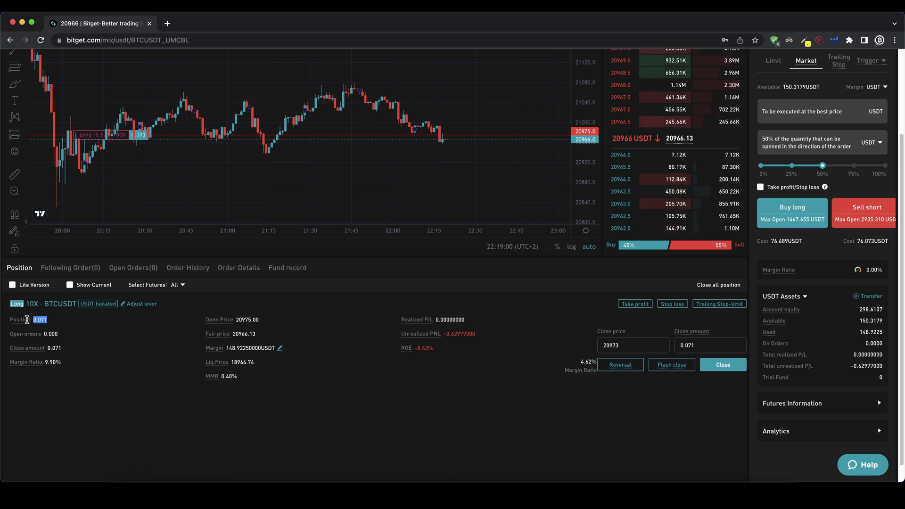
Examine the open long position's size, open price, margin and liquidation price in the position details
mouse_move(25, 320)
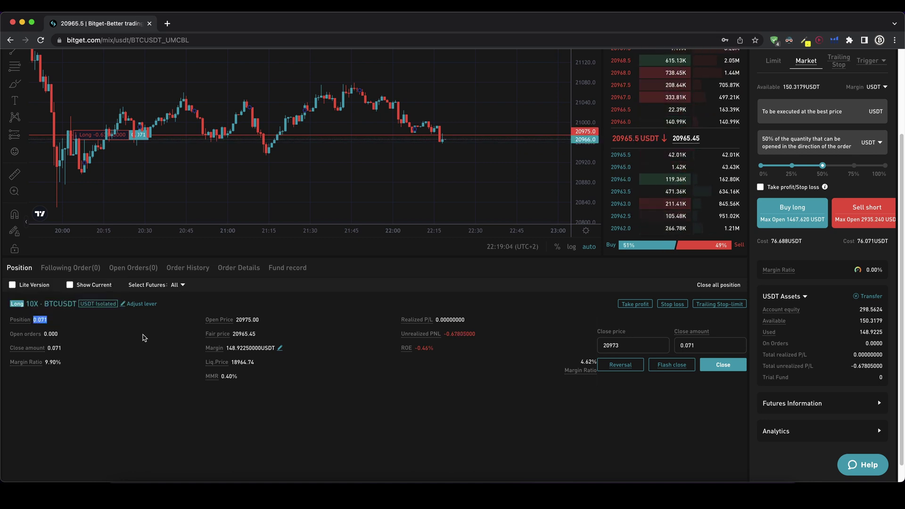
left_click_drag(235, 320, 261, 365)
left_click(262, 365)
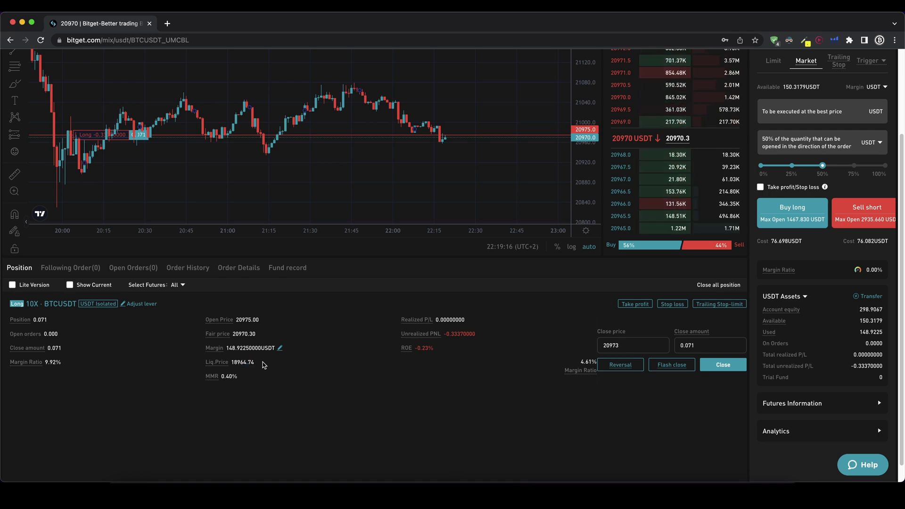
Prepare a 100 USDT margin increase for the long position and check the available amount and estimated liquidation price
left_click(280, 348)
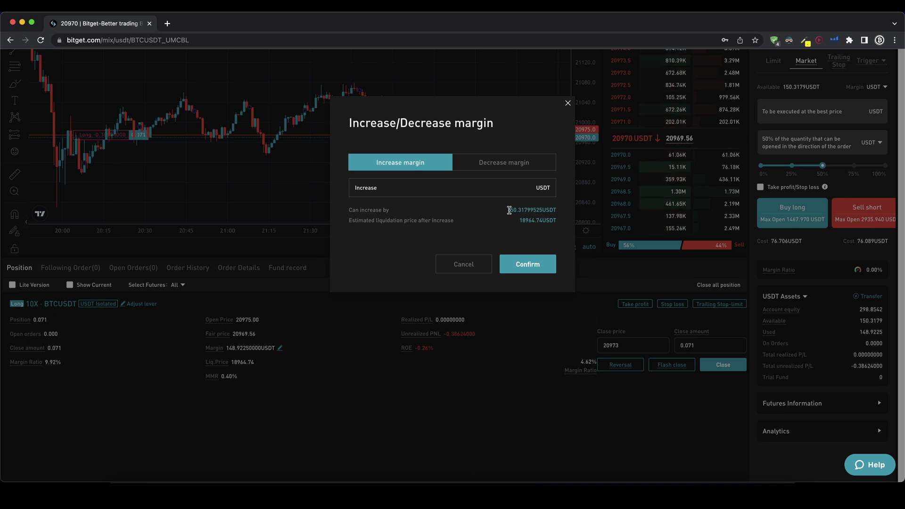
left_click_drag(510, 210, 524, 210)
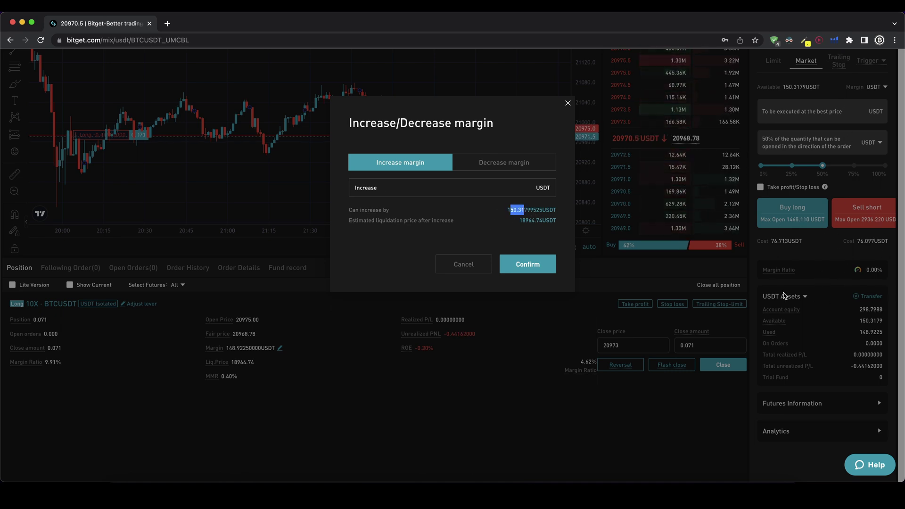
left_click_drag(507, 209, 543, 209)
left_click(443, 185)
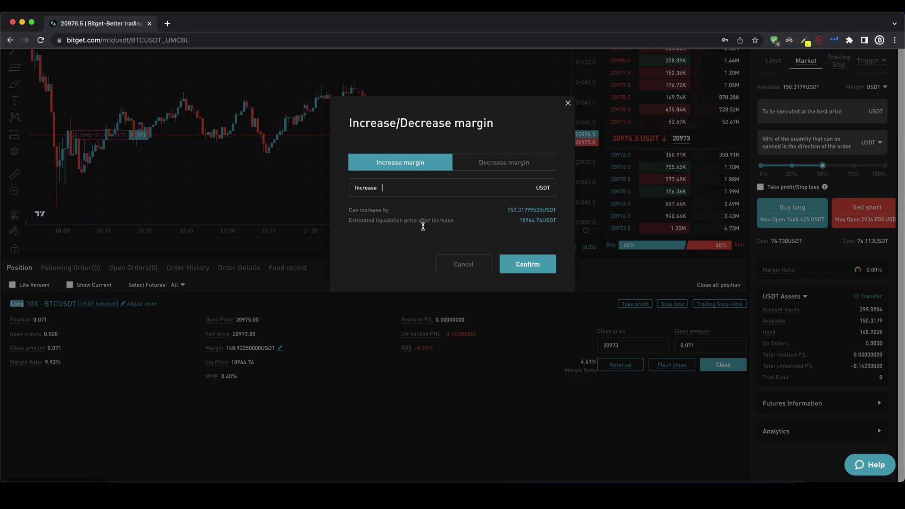
type("100")
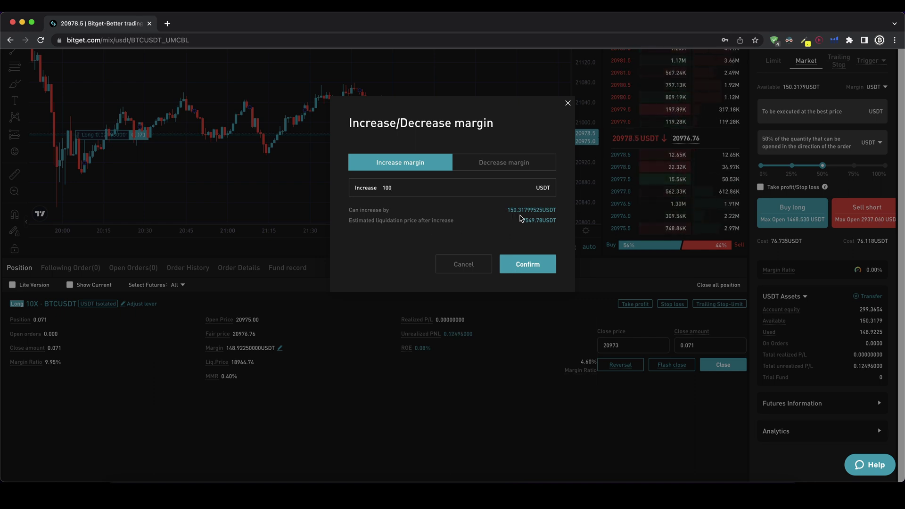
left_click_drag(519, 220, 546, 220)
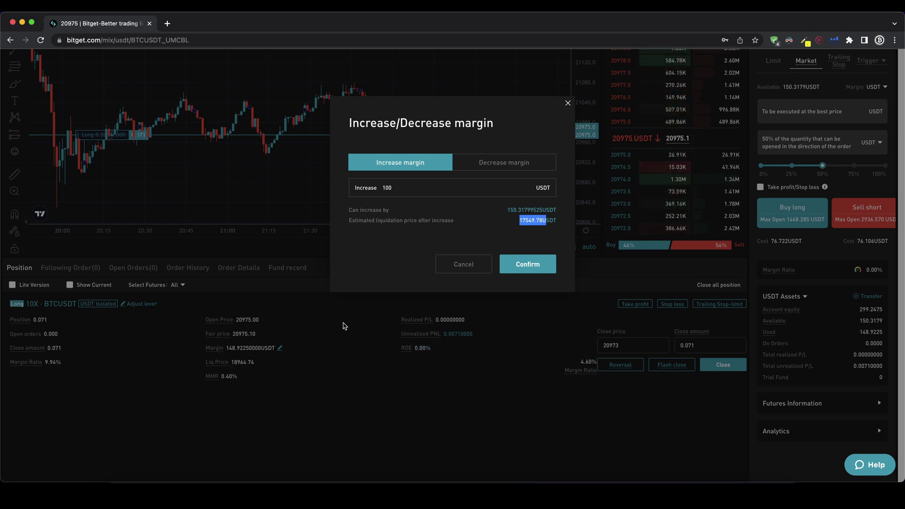
Switch the margin adjustment to a decrease, review its estimate, and close the form without confirming
left_click(398, 186)
left_click(502, 170)
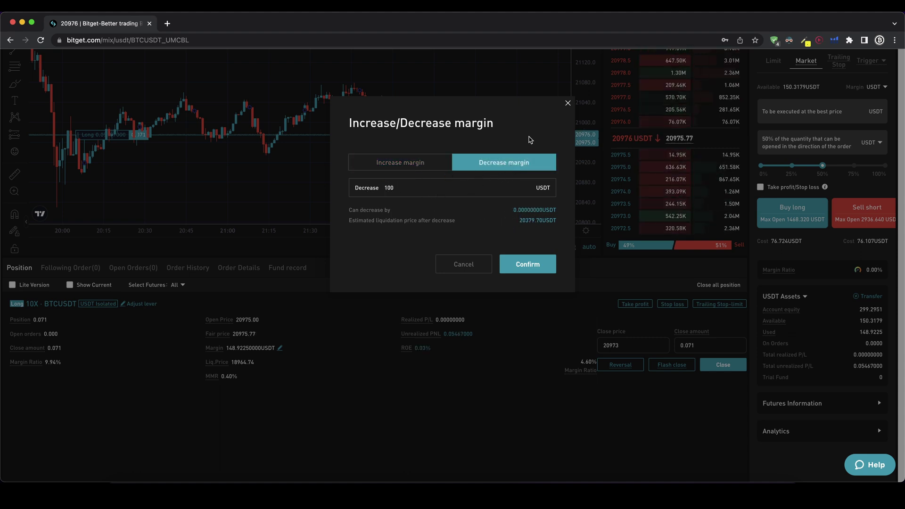
left_click(568, 104)
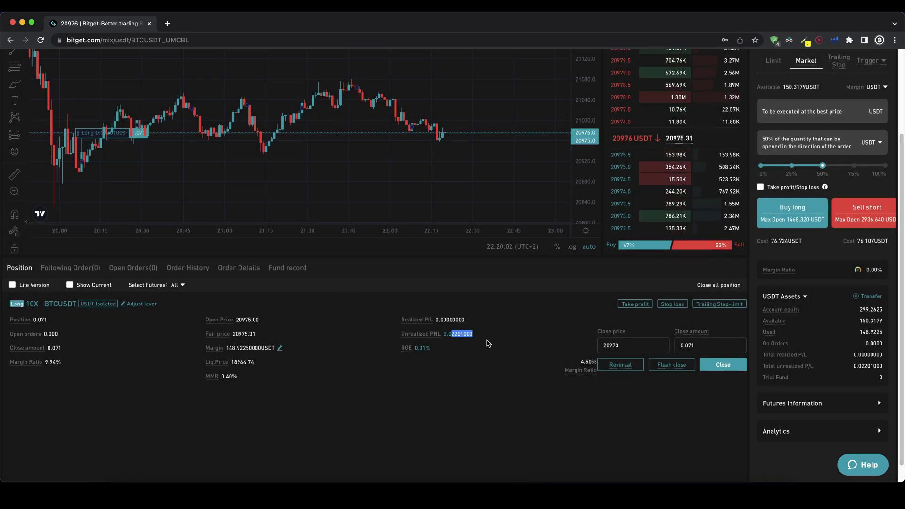
Examine the long position's realized P/L, unrealized PNL, margin and ROE in the position details
double_click(450, 320)
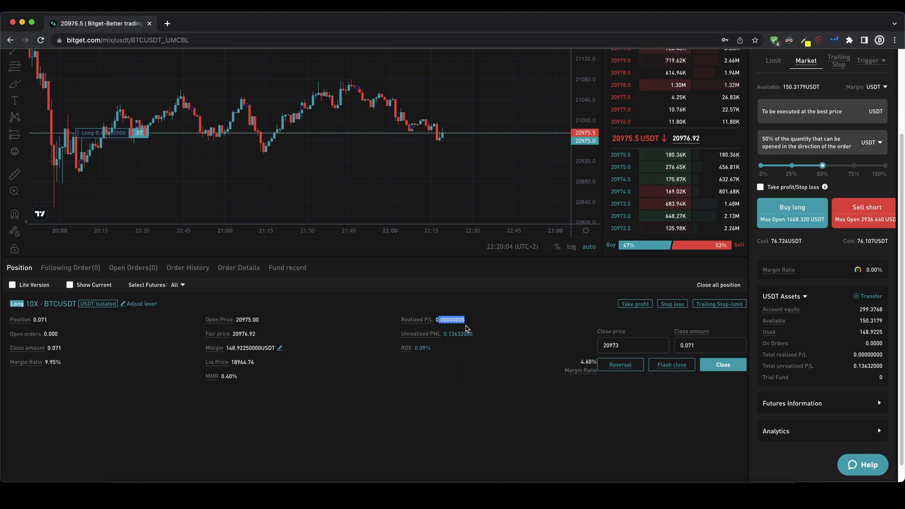
left_click(456, 322)
left_click_drag(444, 321, 476, 336)
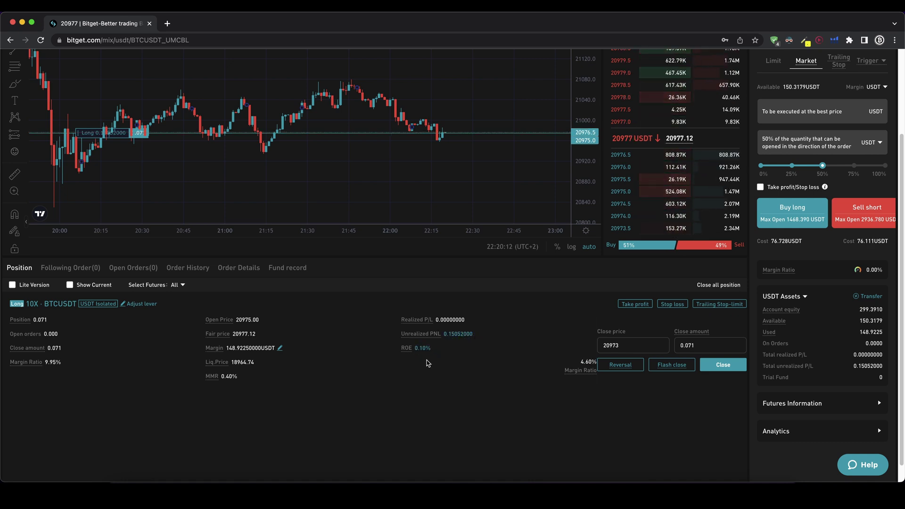
double_click(414, 348)
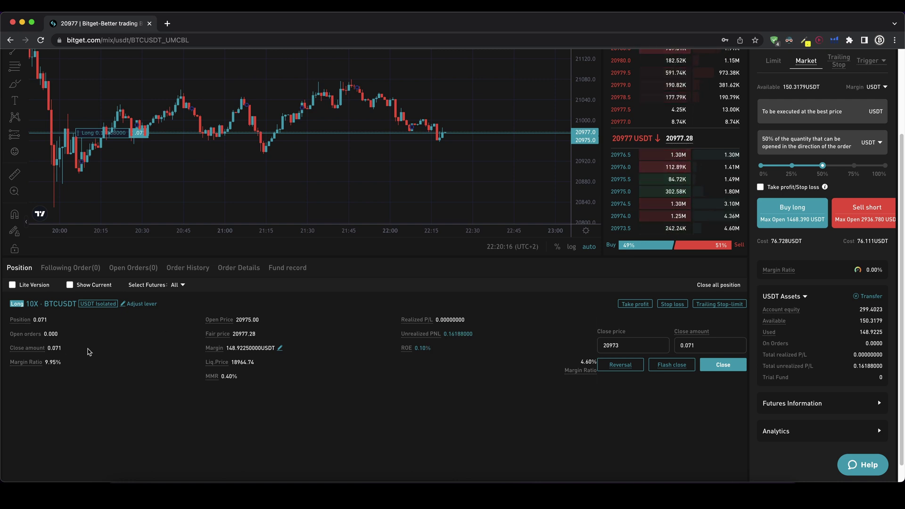
double_click(243, 348)
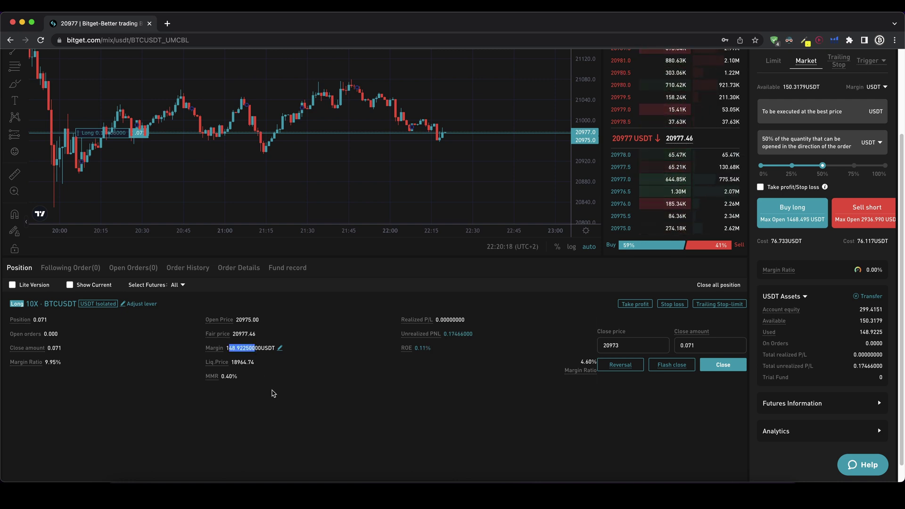
double_click(445, 334)
left_click_drag(417, 351, 451, 354)
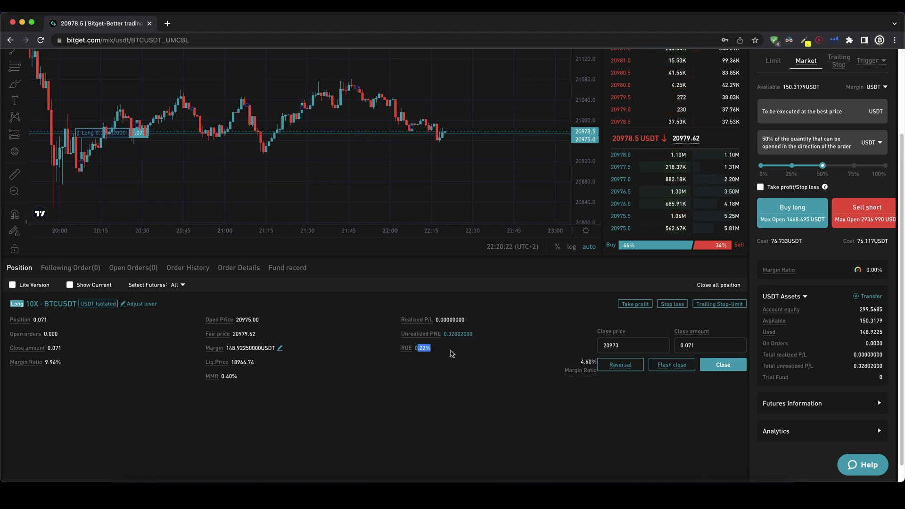
left_click_drag(235, 349, 263, 349)
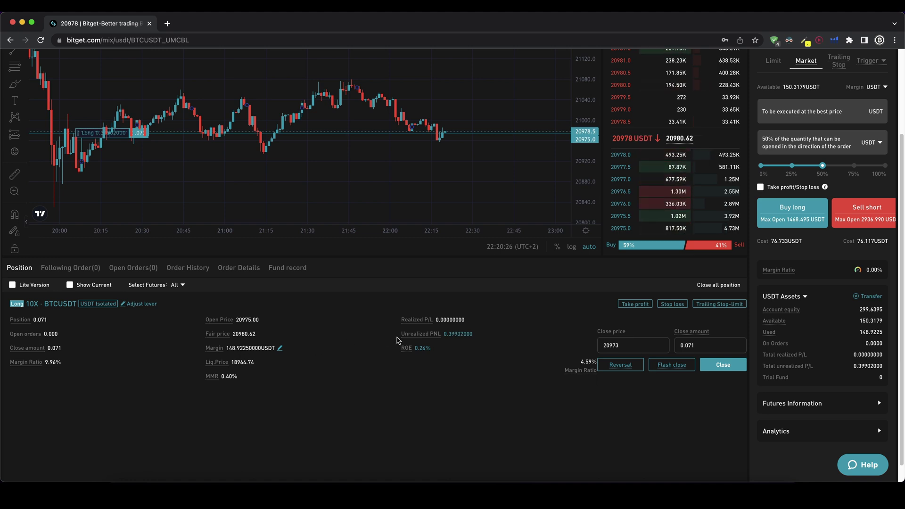
Prepare a take profit for the long position at 21100 USDT covering the full 0.071 BTC, and check its expected return
scroll(359, 368, "up", 2)
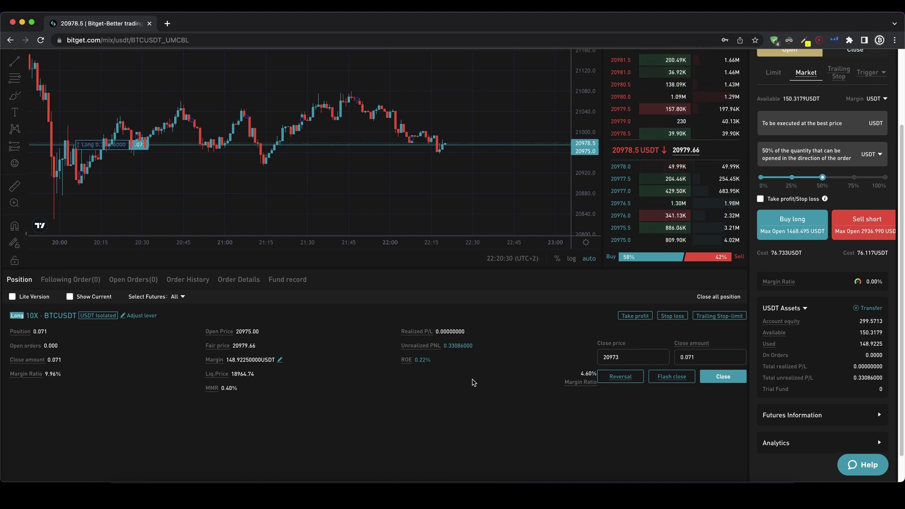
left_click(634, 316)
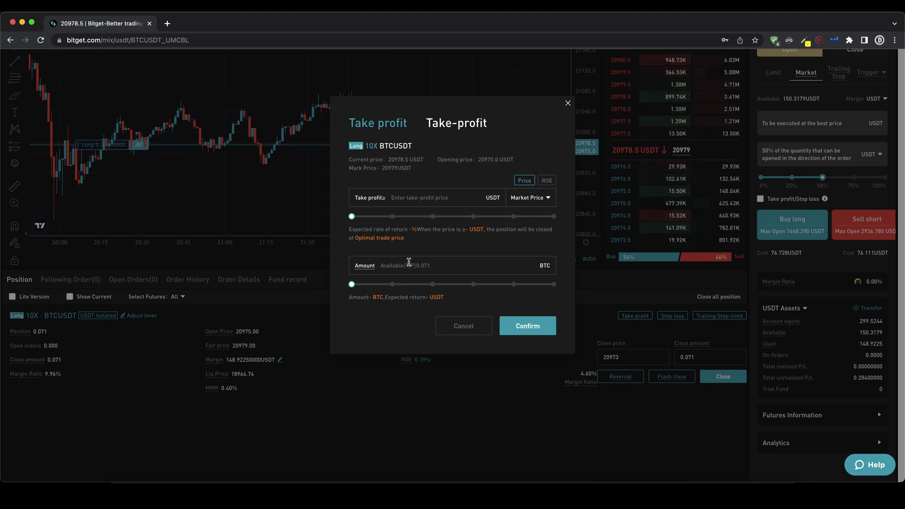
type("21100")
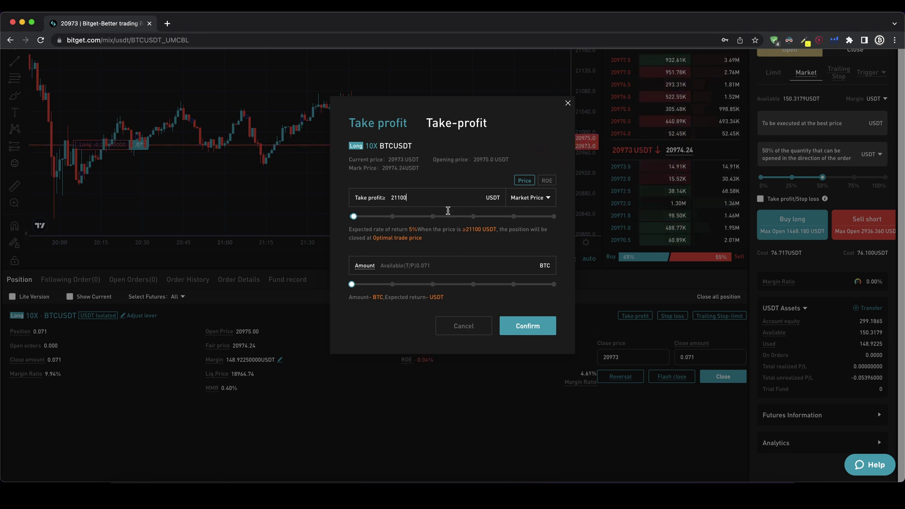
left_click_drag(352, 284, 559, 289)
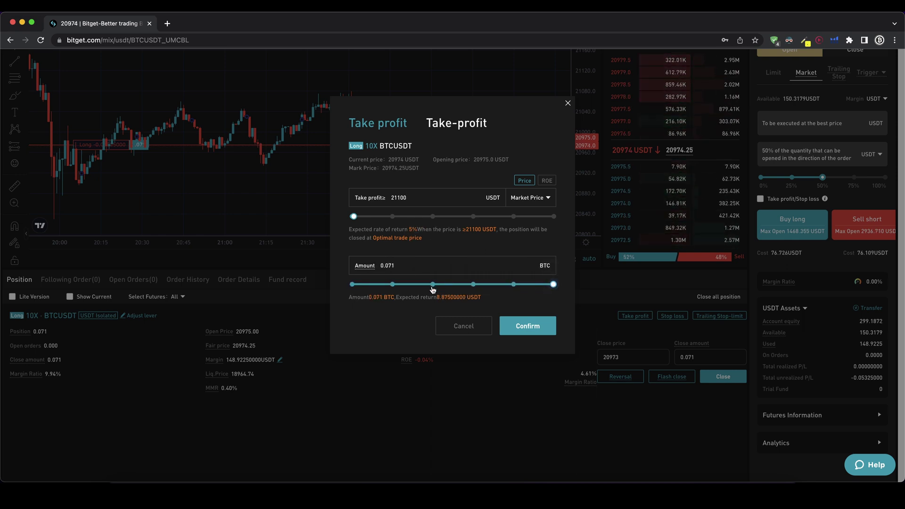
left_click_drag(436, 297, 482, 303)
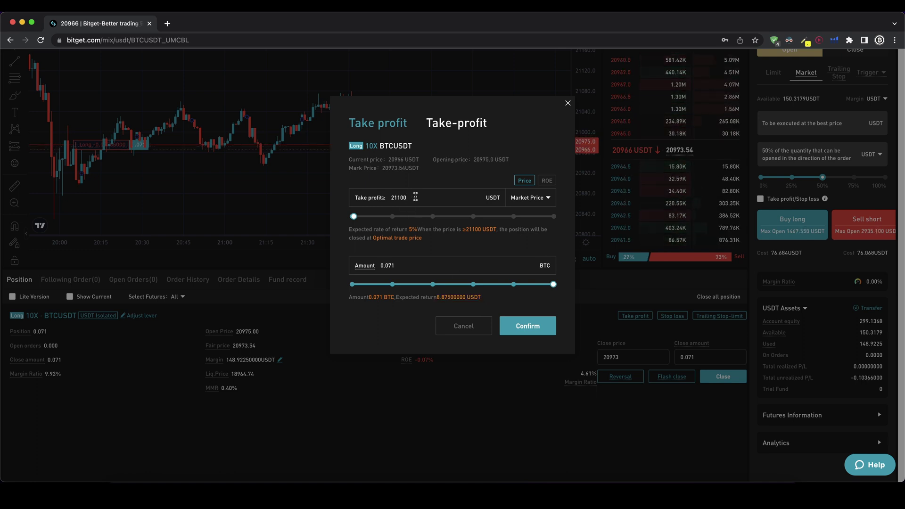
Change the take-profit price to 21500 USDT and check the expected return
left_click_drag(414, 197, 395, 199)
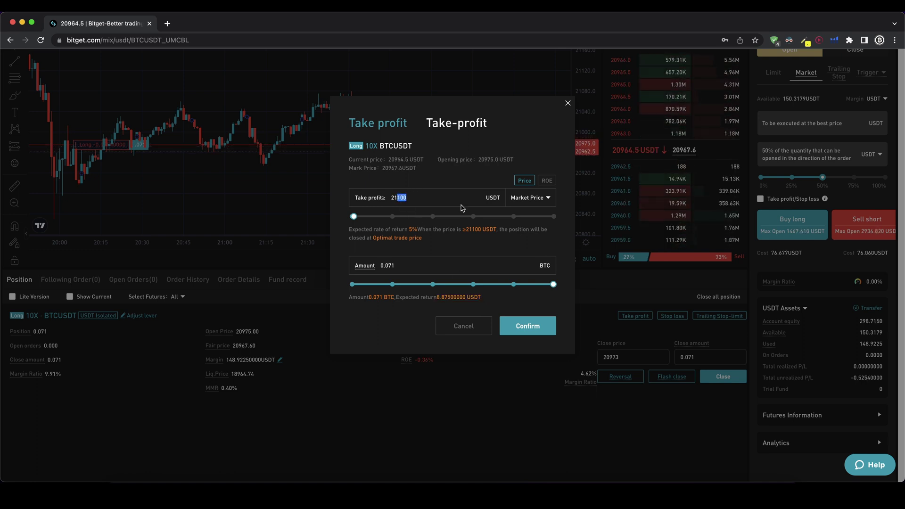
type("500")
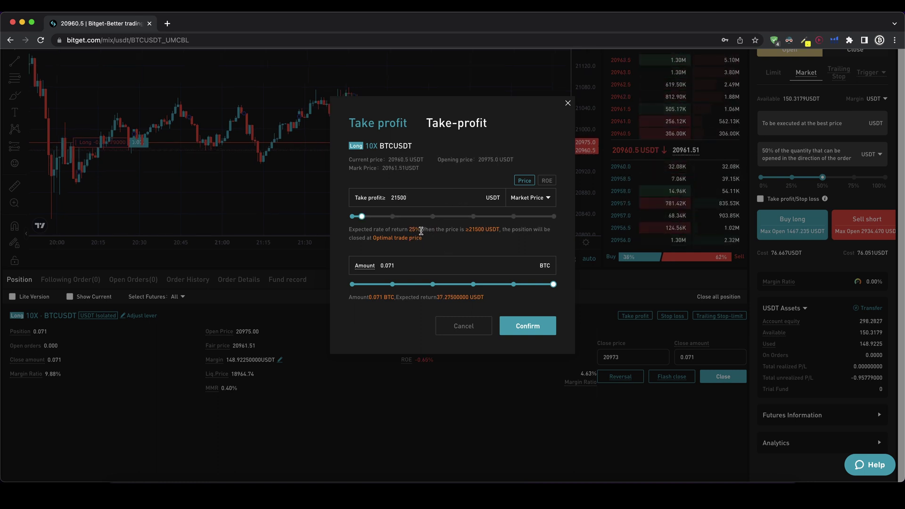
left_click_drag(436, 297, 473, 299)
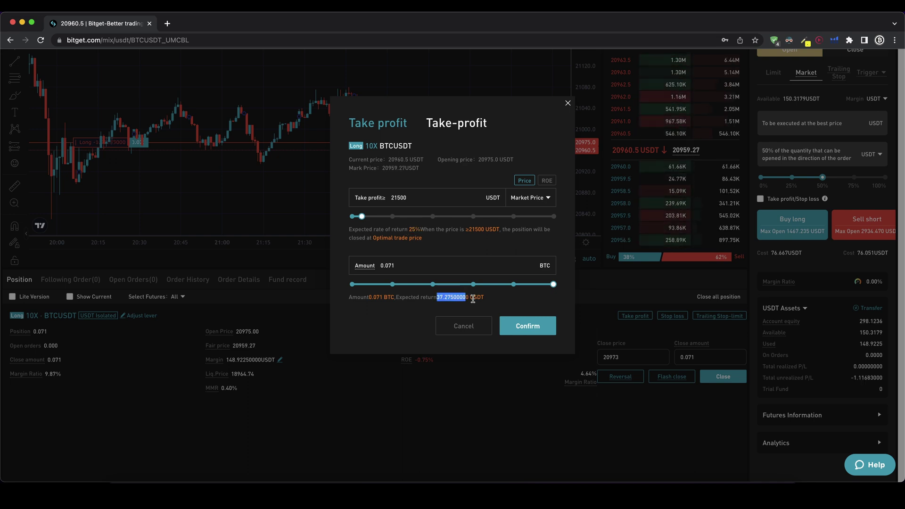
left_click(479, 297)
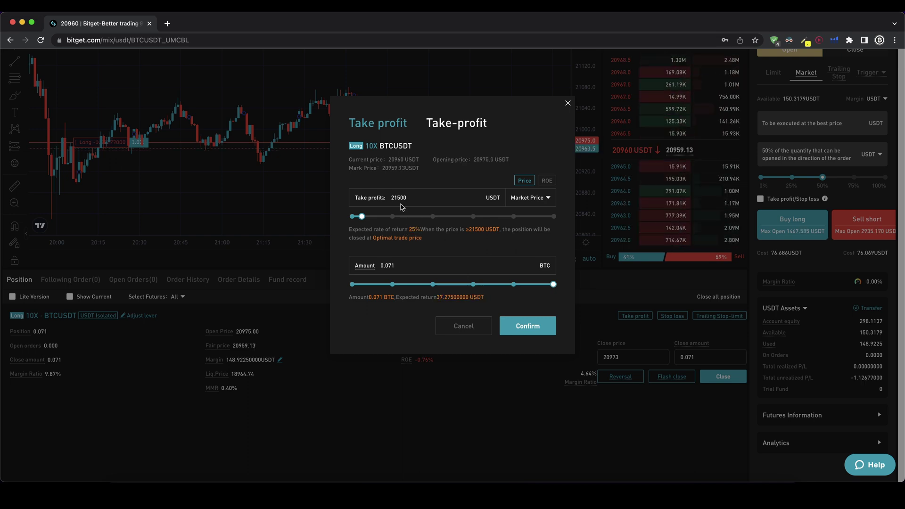
Switch the take-profit target from price to ROE and set it to 32%
left_click(550, 181)
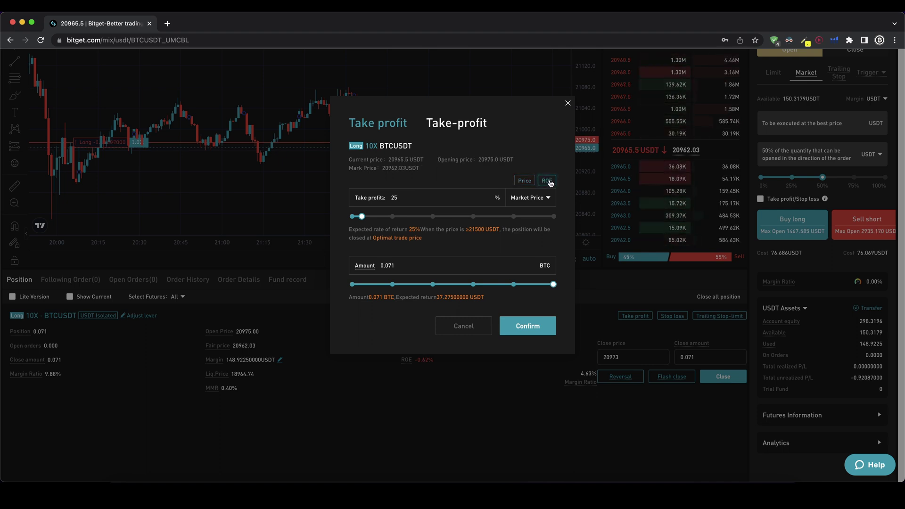
left_click_drag(406, 198, 373, 199)
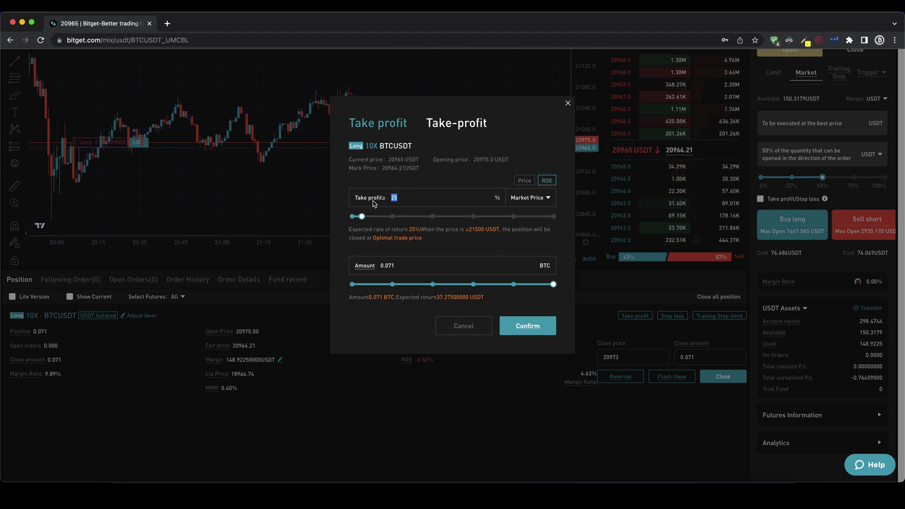
type("30")
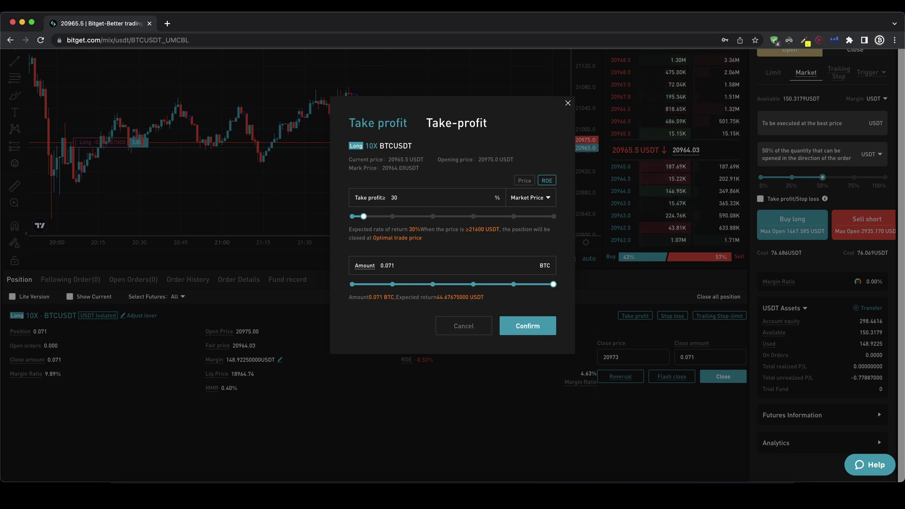
key("BackSpace")
key("BackSpace")
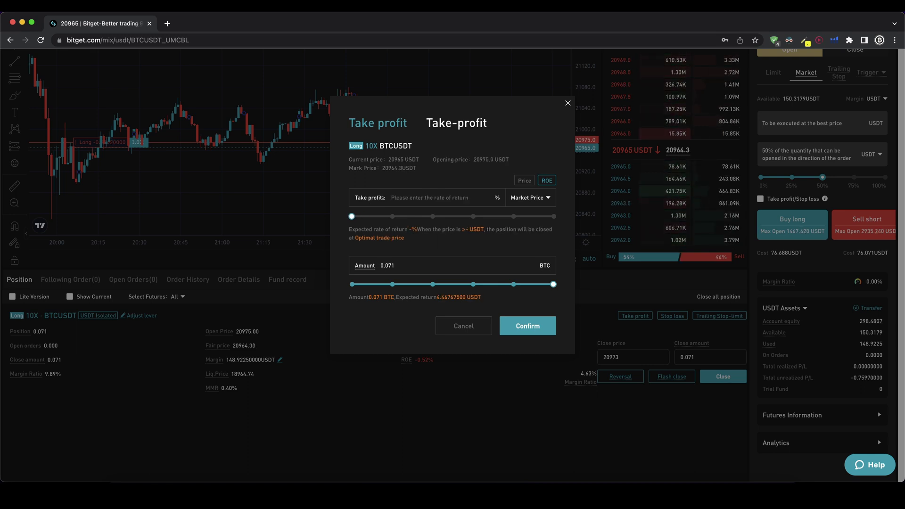
type("32")
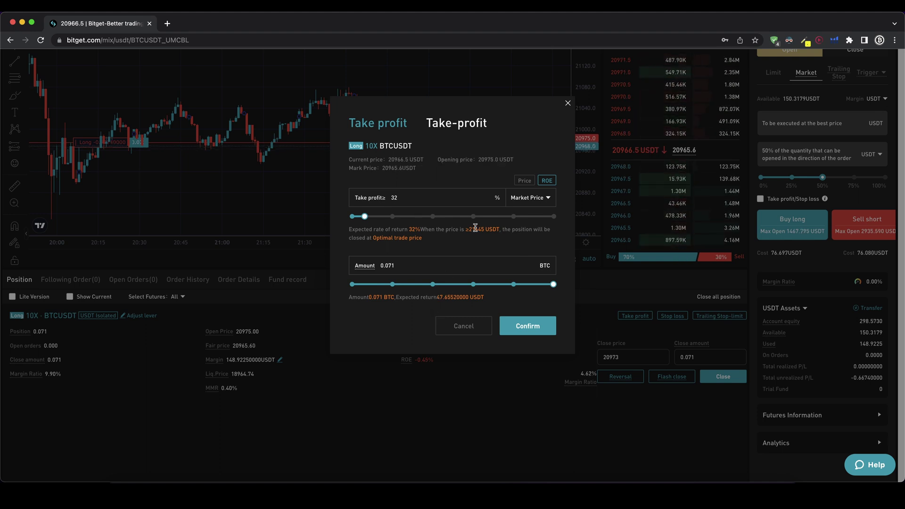
Check the take-profit trigger price and expected return, and submit and confirm the order
mouse_move(469, 229)
left_mouse_down()
mouse_move(499, 230)
mouse_move(470, 232)
mouse_move(487, 232)
left_mouse_up()
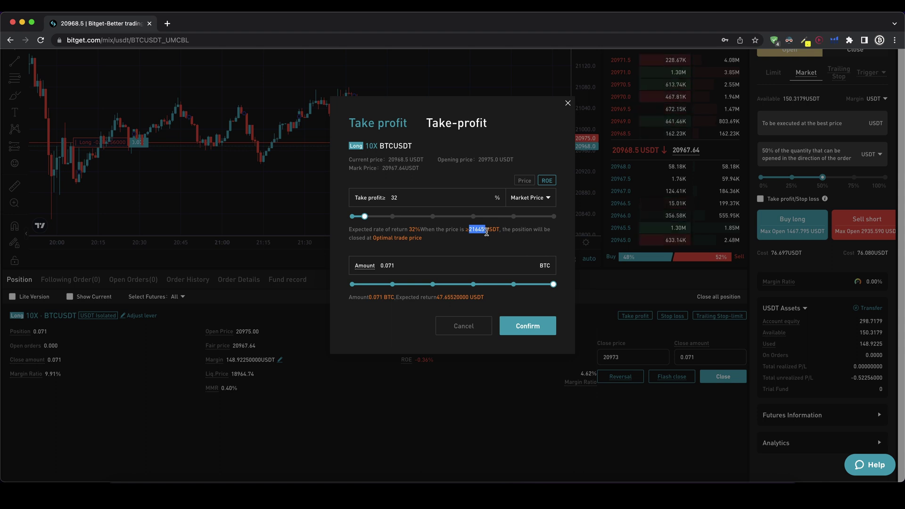
left_click(480, 238)
left_click_drag(437, 297, 485, 298)
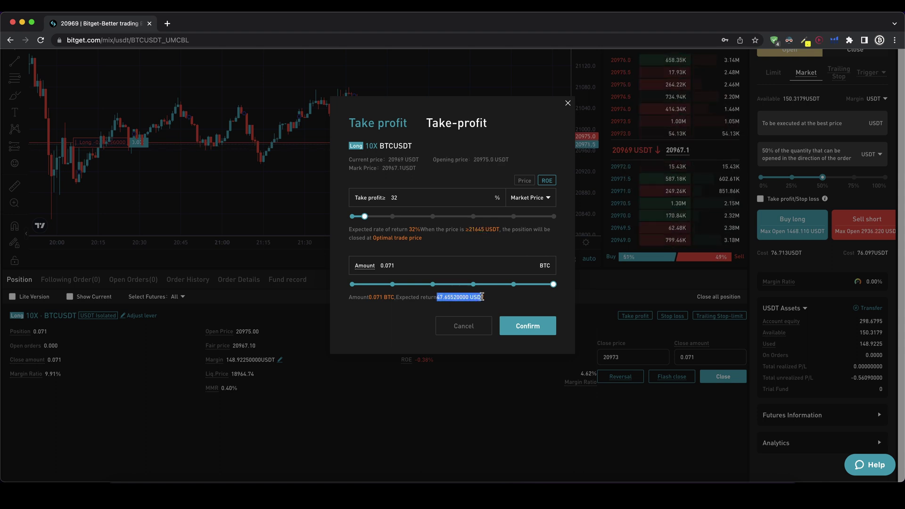
left_click(437, 307)
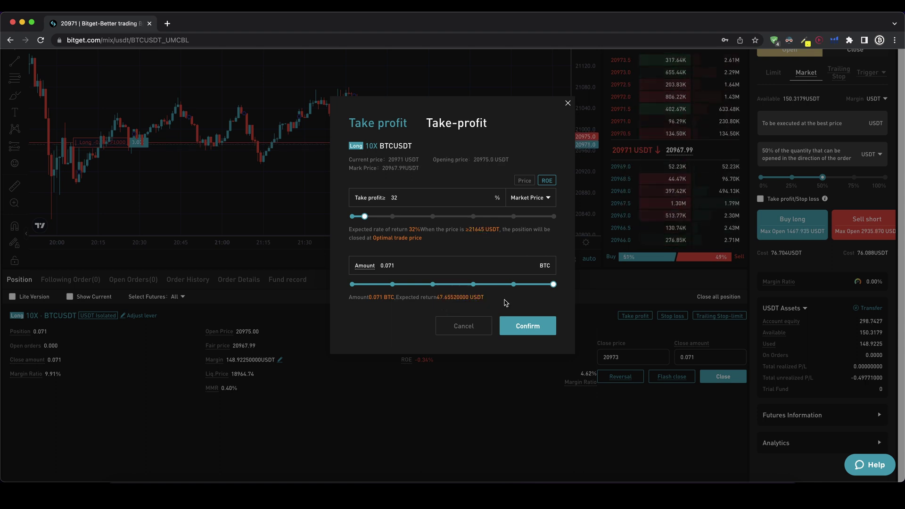
left_click(536, 326)
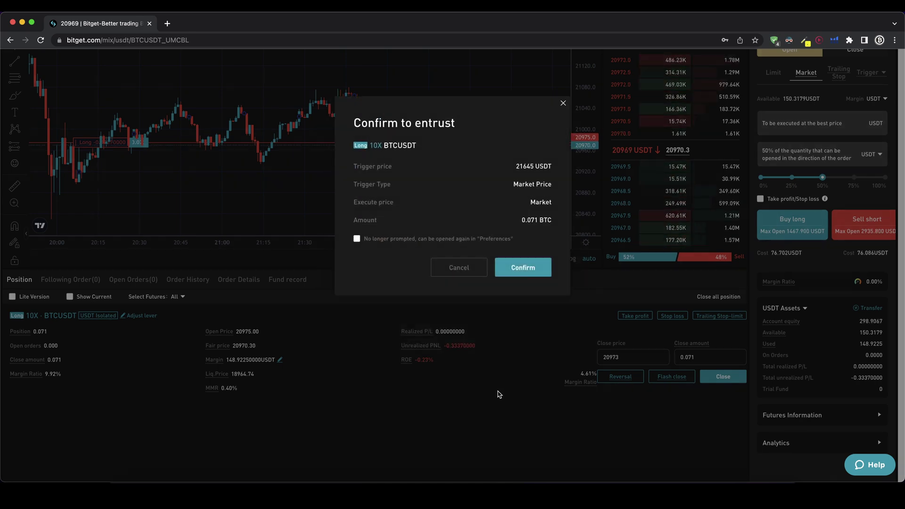
left_click(537, 267)
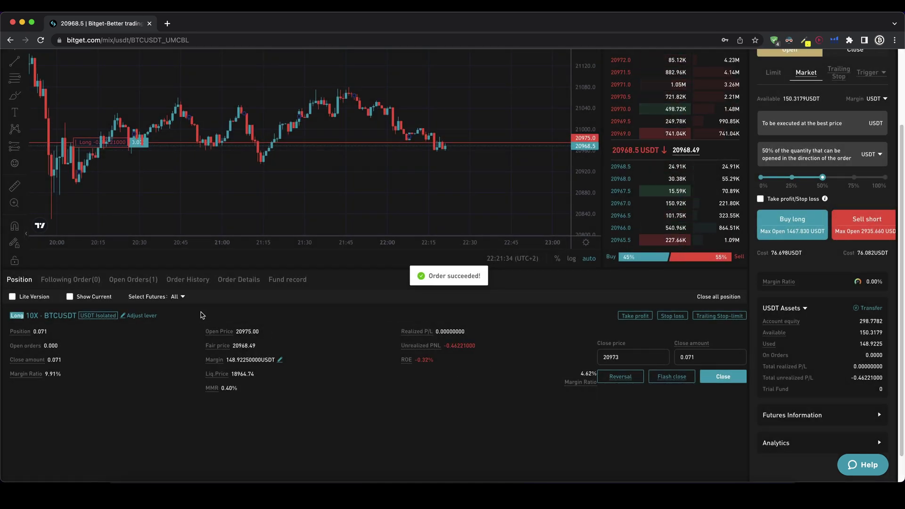
Review the order type, amount and trigger price of the waiting take-profit order among the open orders
left_click(150, 279)
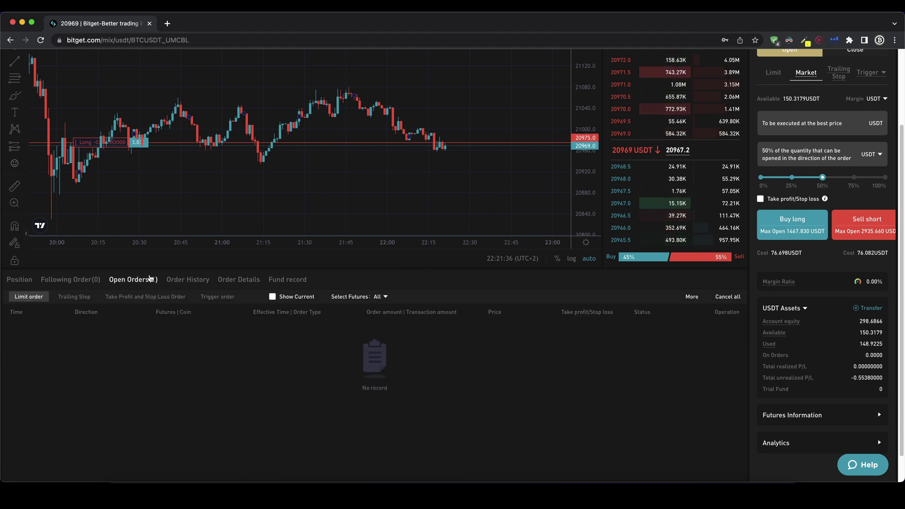
left_click(127, 298)
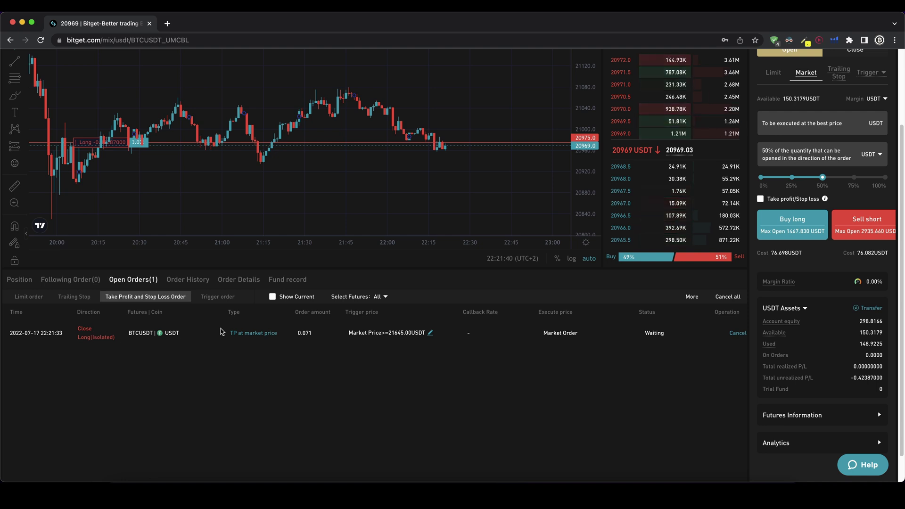
left_click_drag(229, 332, 297, 332)
left_click(406, 333)
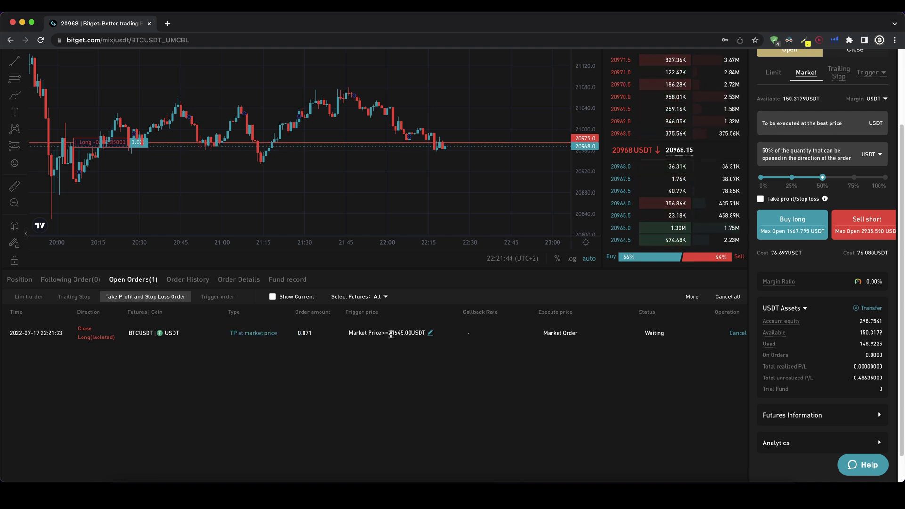
left_click_drag(391, 334, 419, 332)
left_click(400, 380)
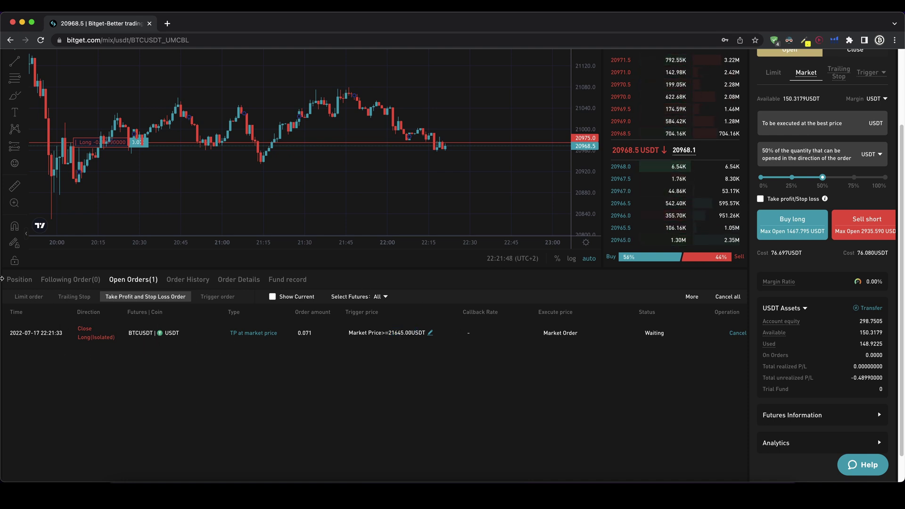
Start a stop loss for the long BTCUSDT position, set it by ROE at -5%, and check the trigger price
left_click(20, 280)
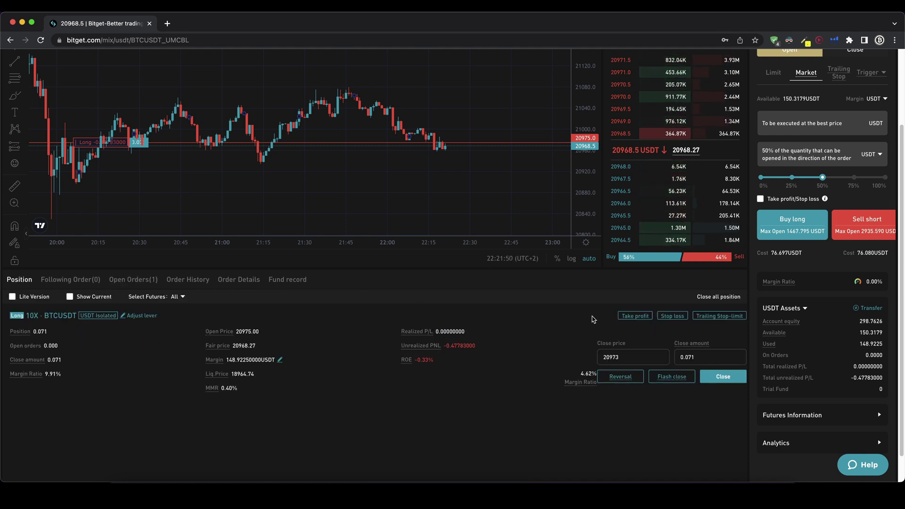
left_click(672, 316)
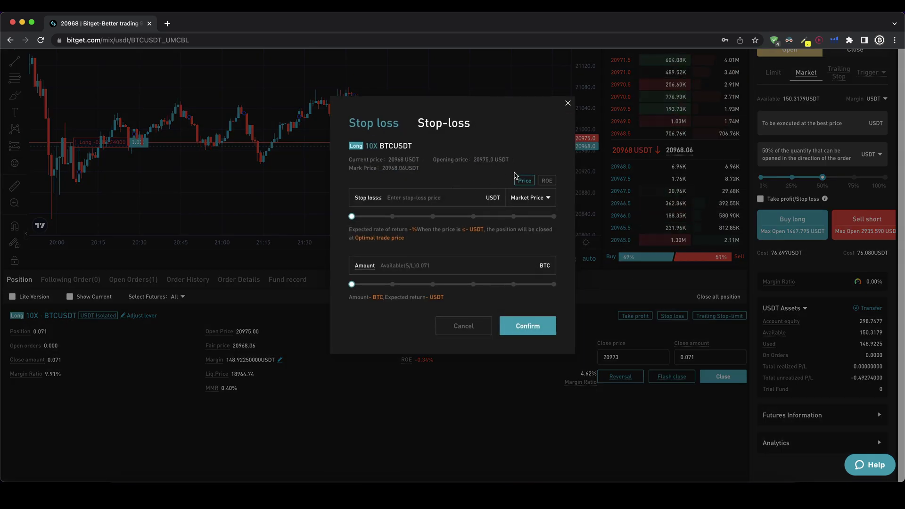
left_click(546, 181)
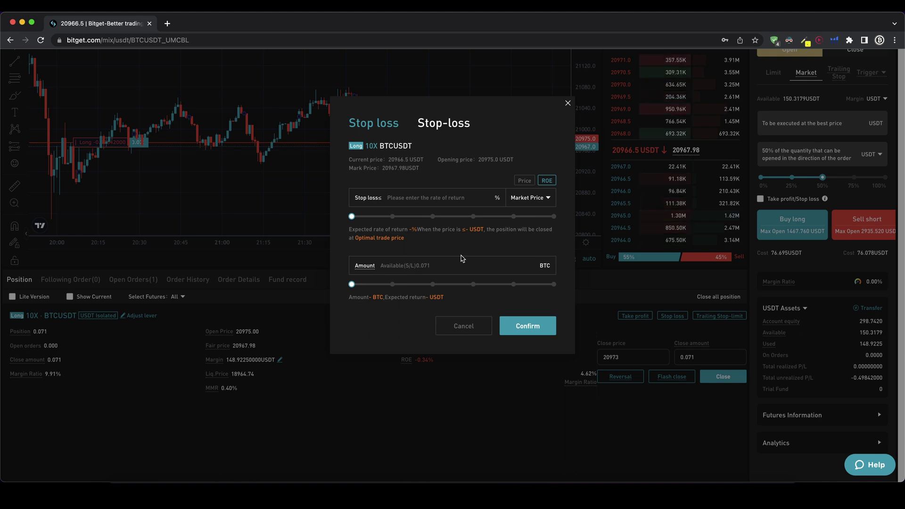
type("-5")
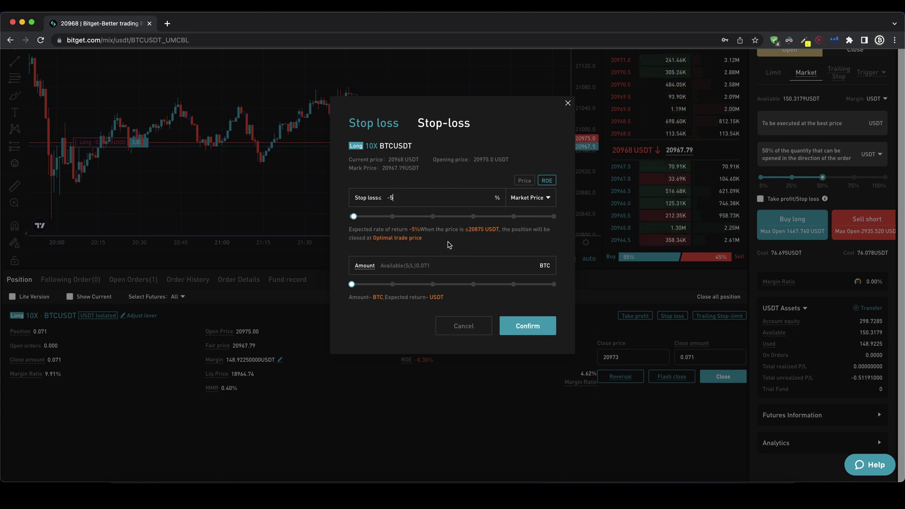
left_click_drag(468, 230, 497, 232)
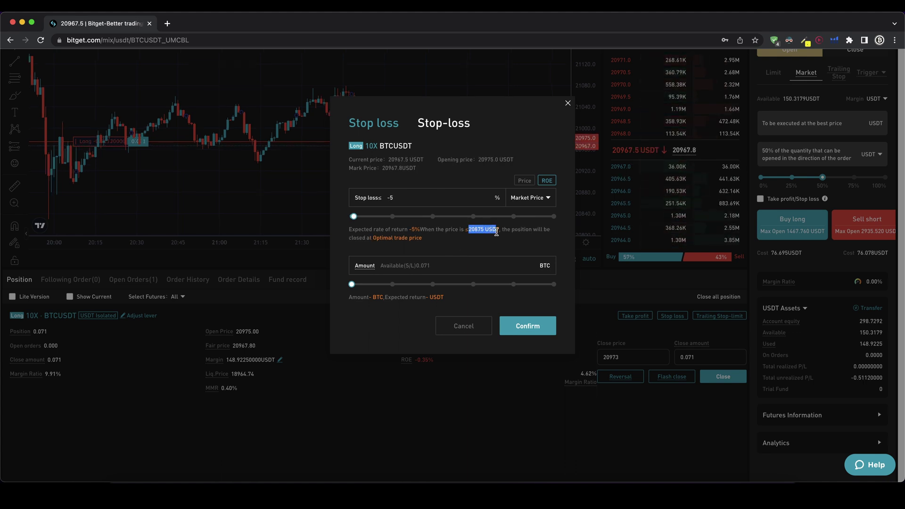
left_click(473, 237)
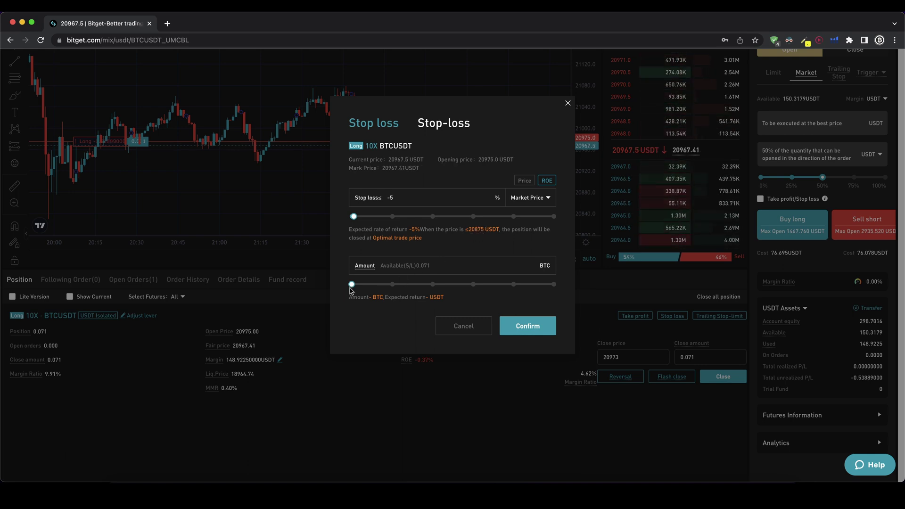
Set the stop-loss amount to 100% of the position, check the expected return, and submit and confirm the order
left_click_drag(351, 284, 554, 286)
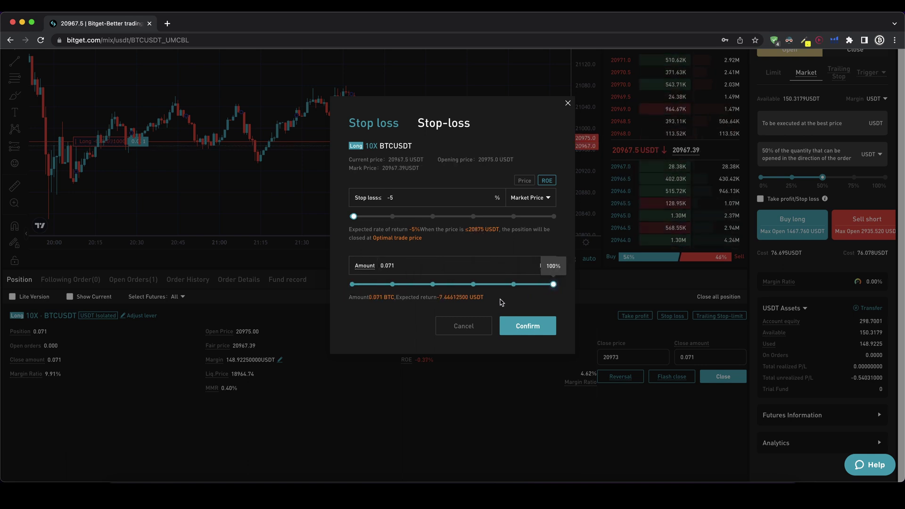
left_click_drag(438, 297, 492, 302)
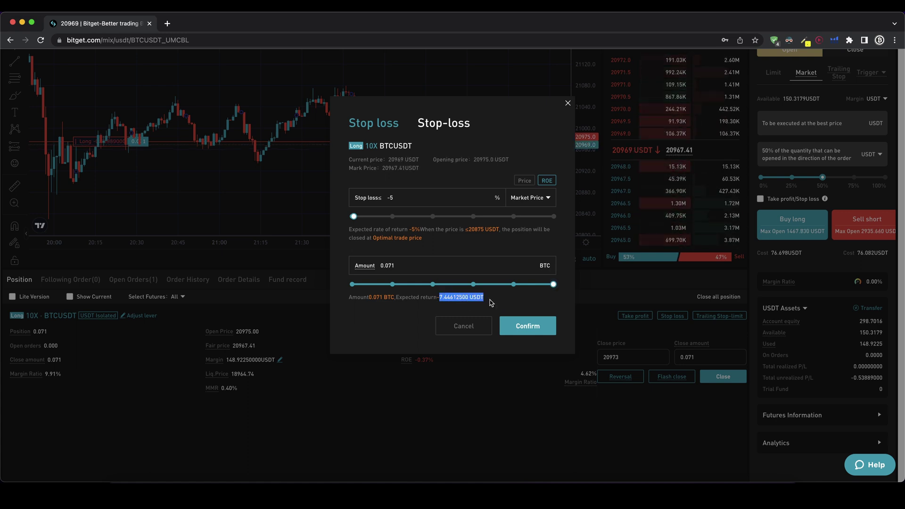
left_click(546, 328)
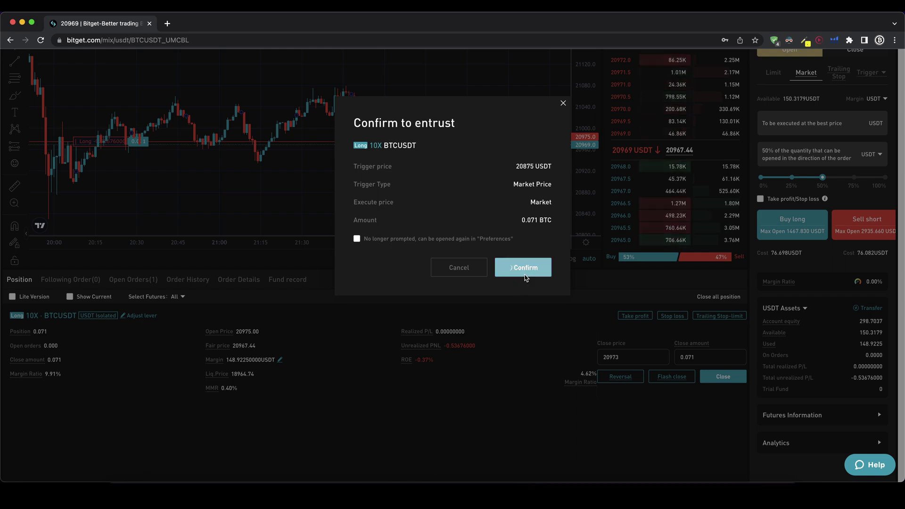
left_click(524, 277)
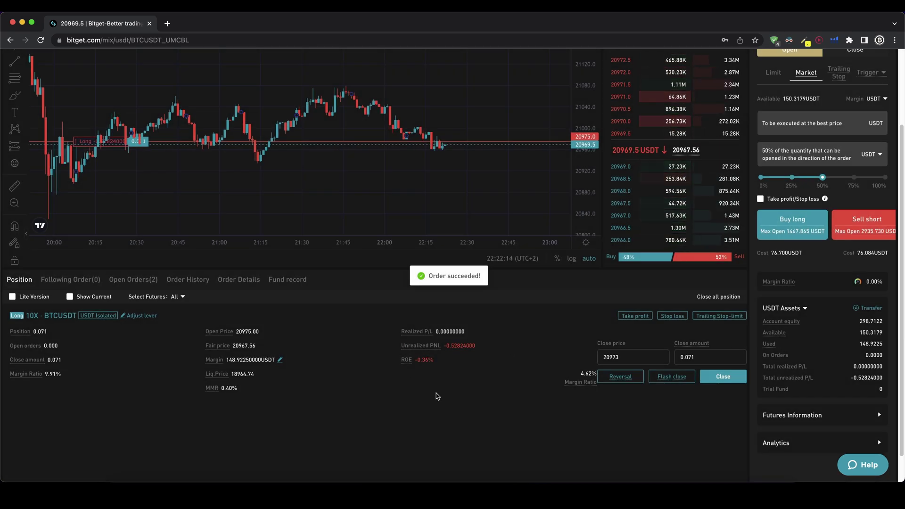
Review the waiting take-profit and stop-loss orders, and change the take-profit order's target to 50% ROE
left_click(134, 281)
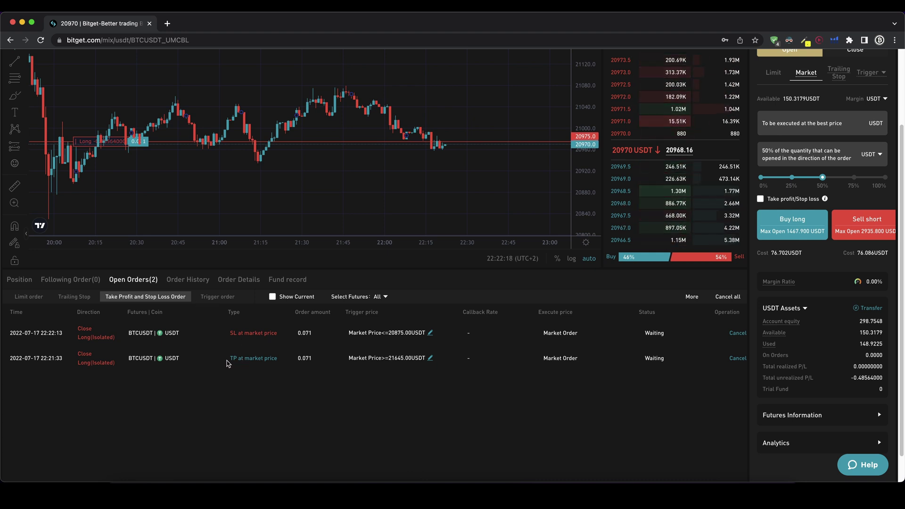
left_click_drag(229, 333, 256, 334)
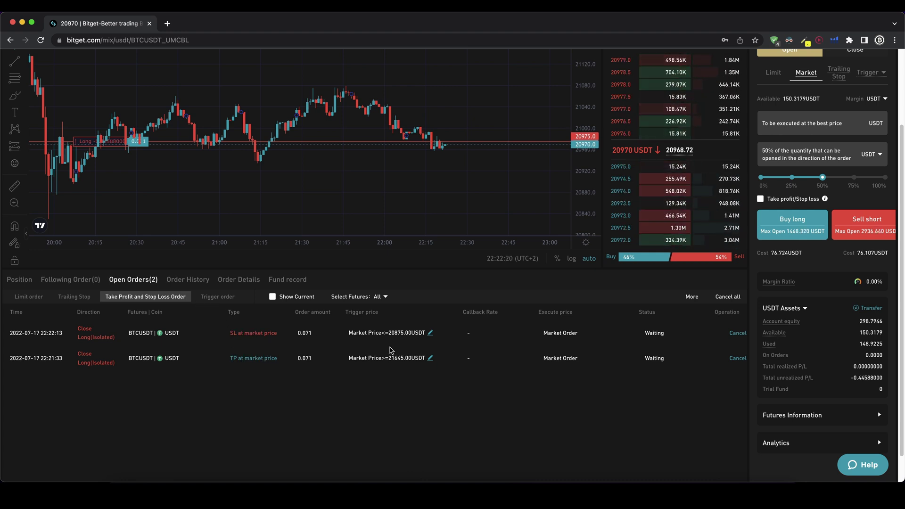
left_click(430, 358)
left_click(527, 257)
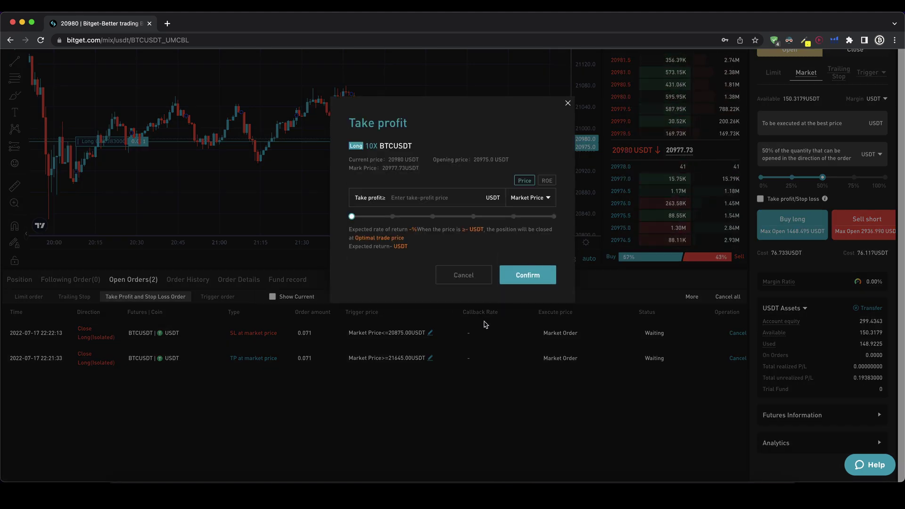
left_click(547, 181)
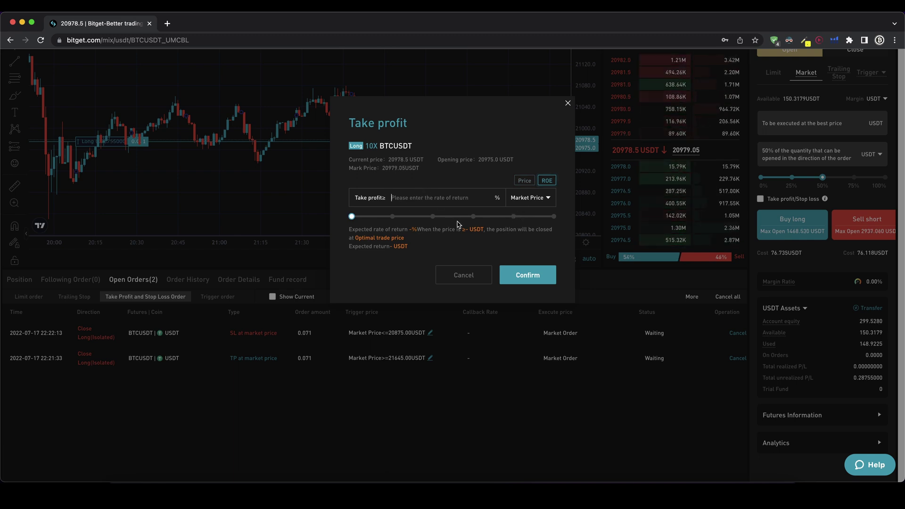
type("50")
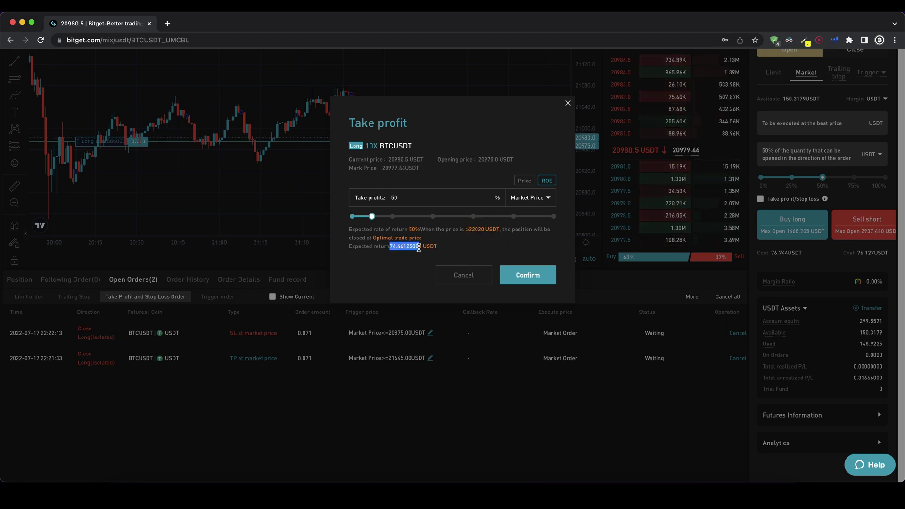
left_click(536, 277)
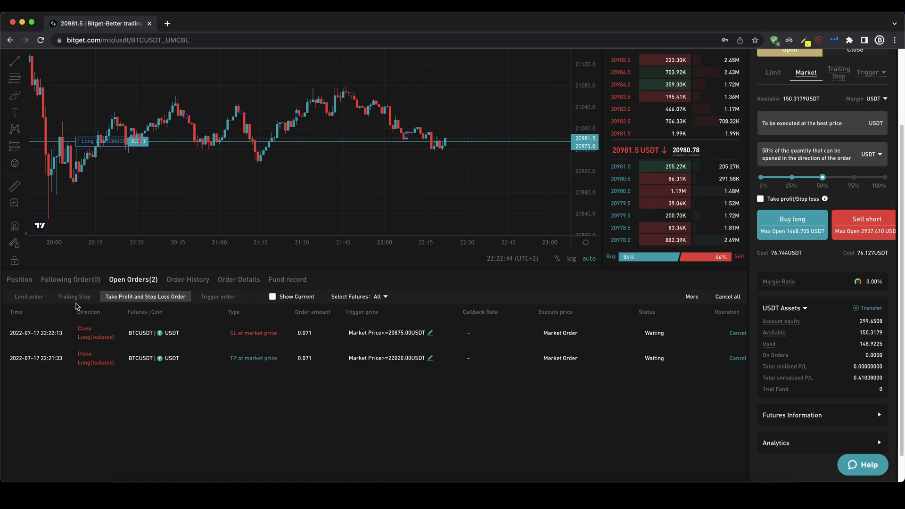
Return to the open BTCUSDT position, check its close price, and set the close amount to 100%
left_click(23, 281)
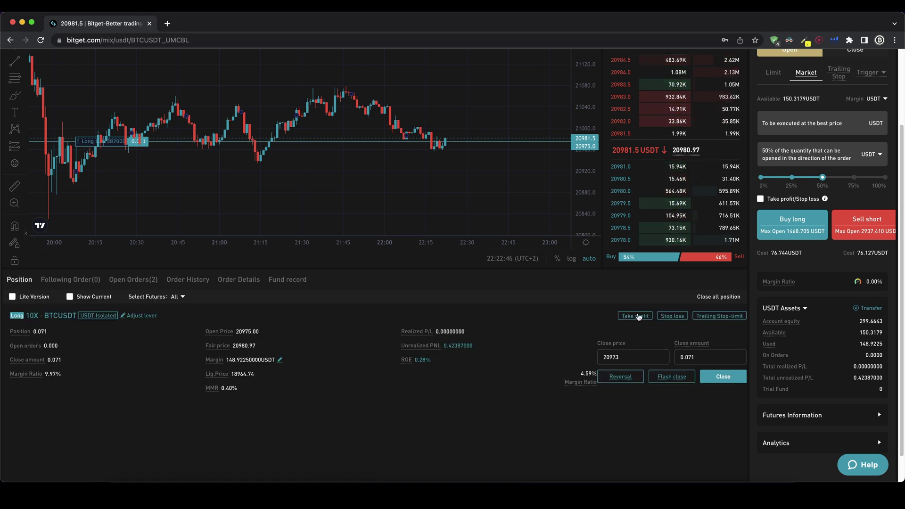
scroll(472, 412, "up", 1)
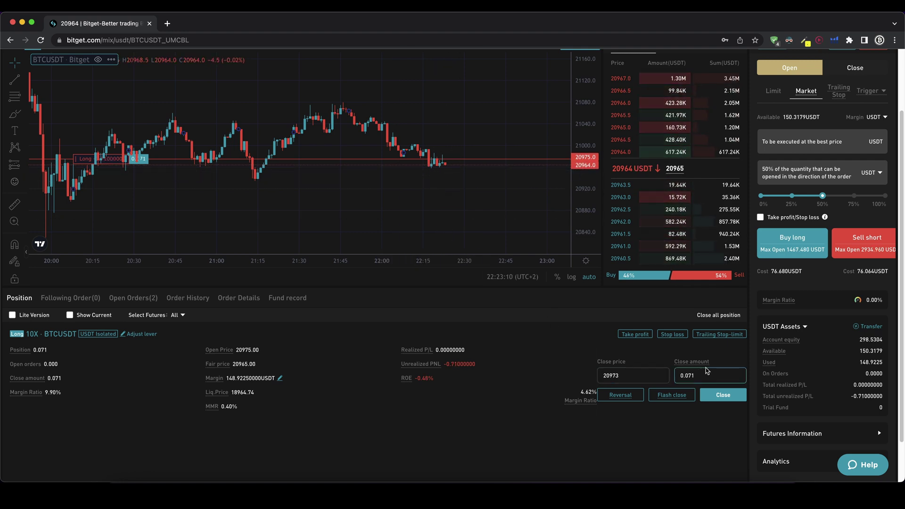
left_click_drag(631, 375, 588, 379)
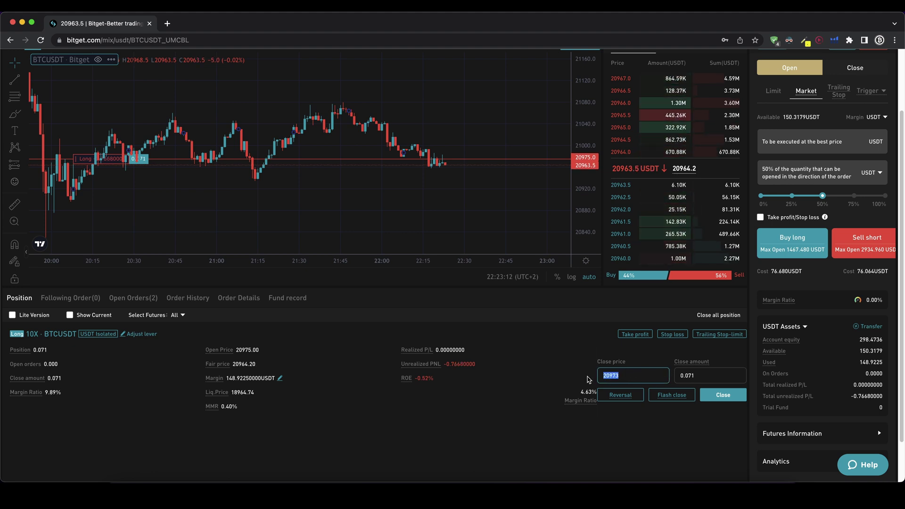
left_click(624, 372)
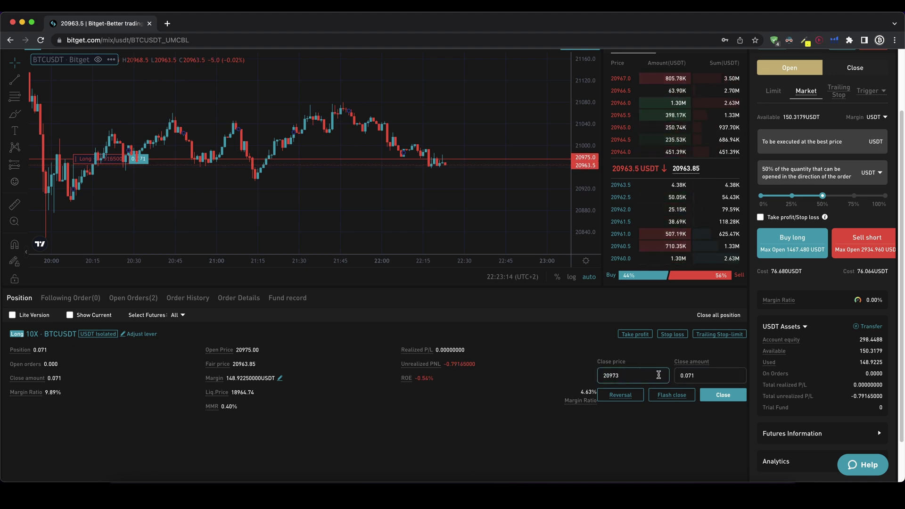
left_click(695, 375)
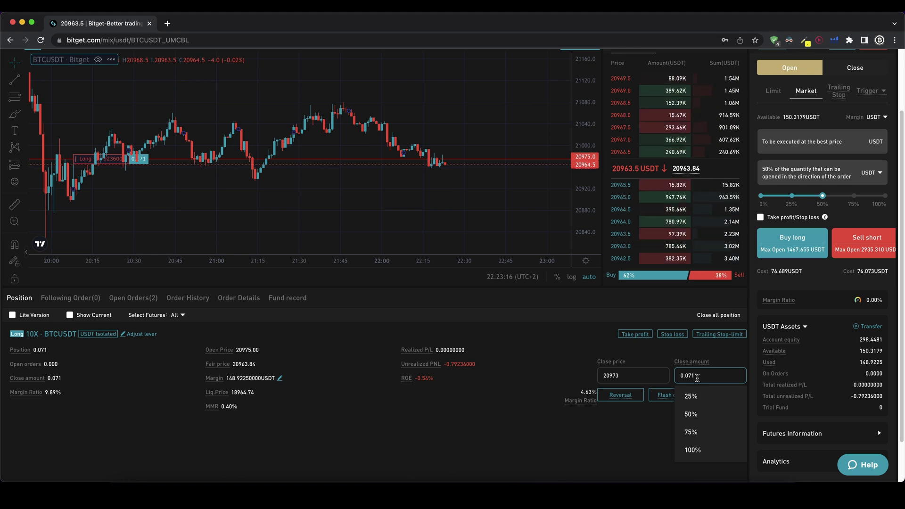
left_click(706, 454)
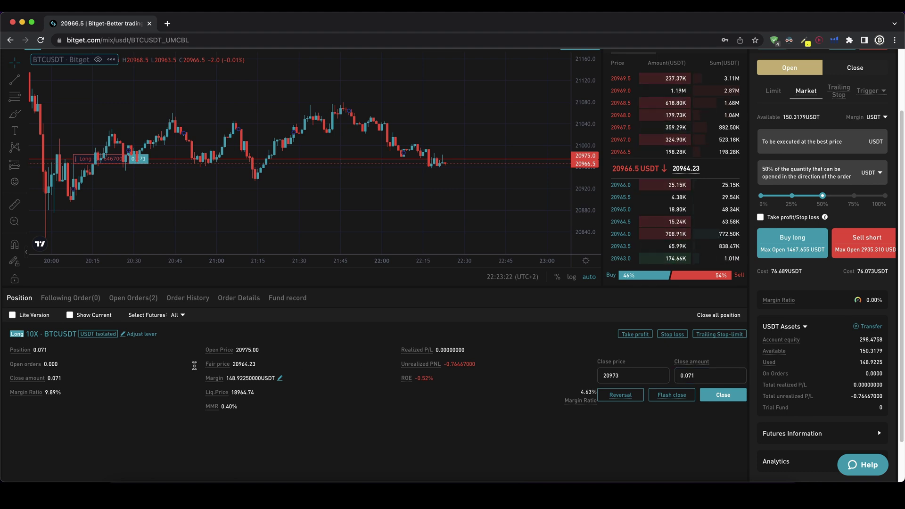
Check the position size and set the close amount to 50% of the long position
left_click_drag(35, 349, 48, 350)
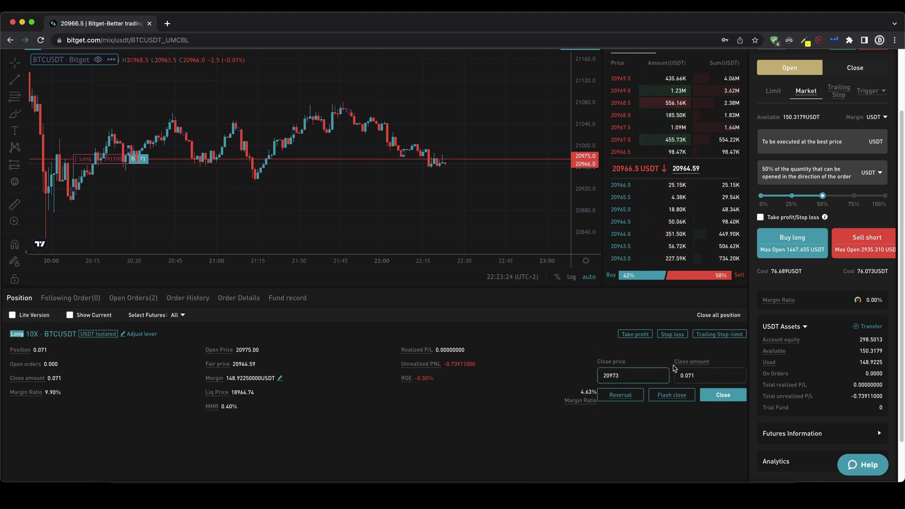
left_click(696, 375)
left_click(701, 413)
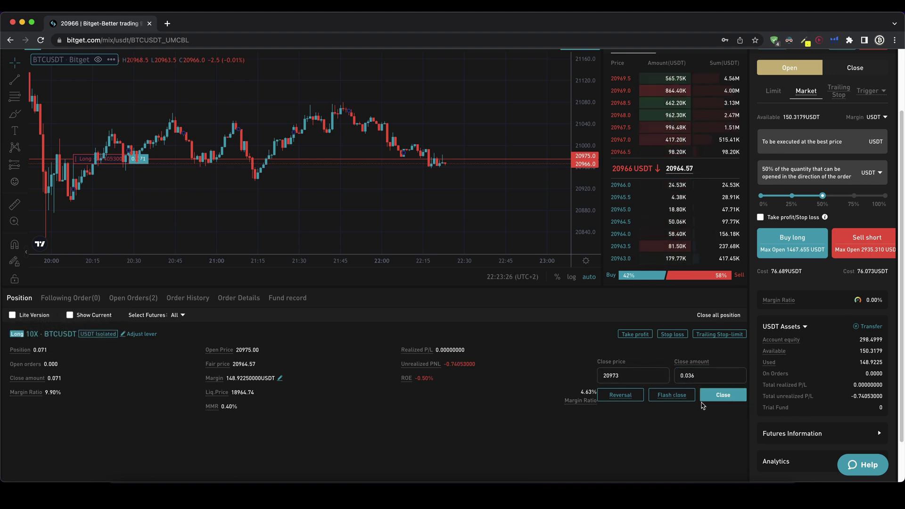
left_click(691, 375)
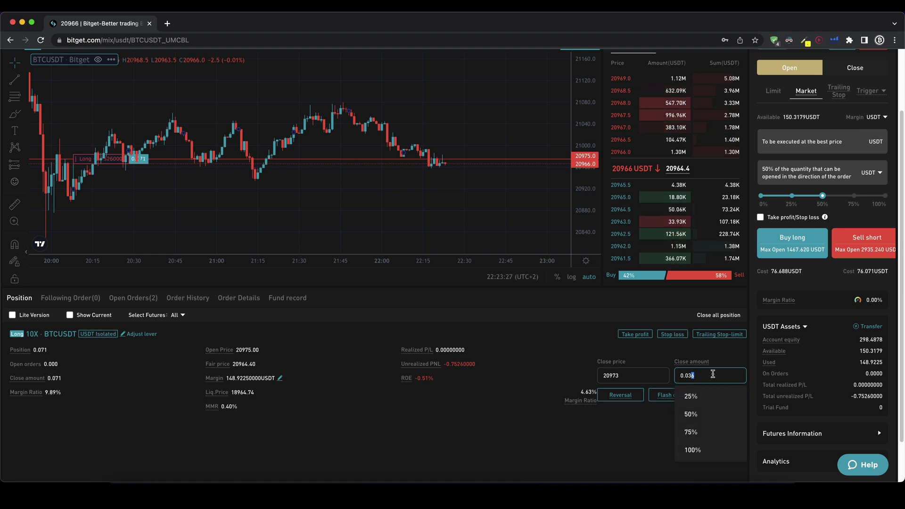
left_click(522, 437)
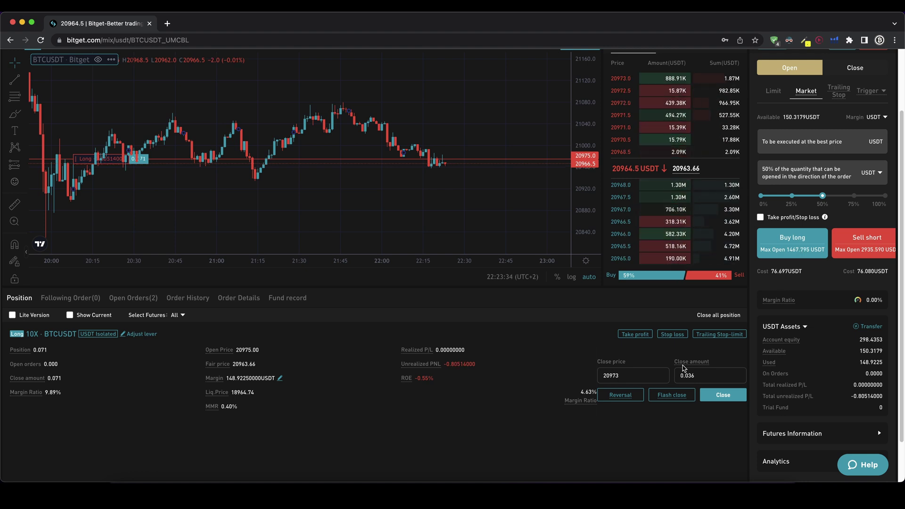
Set the close amount back to 100% of the position and check the close price
left_click(702, 375)
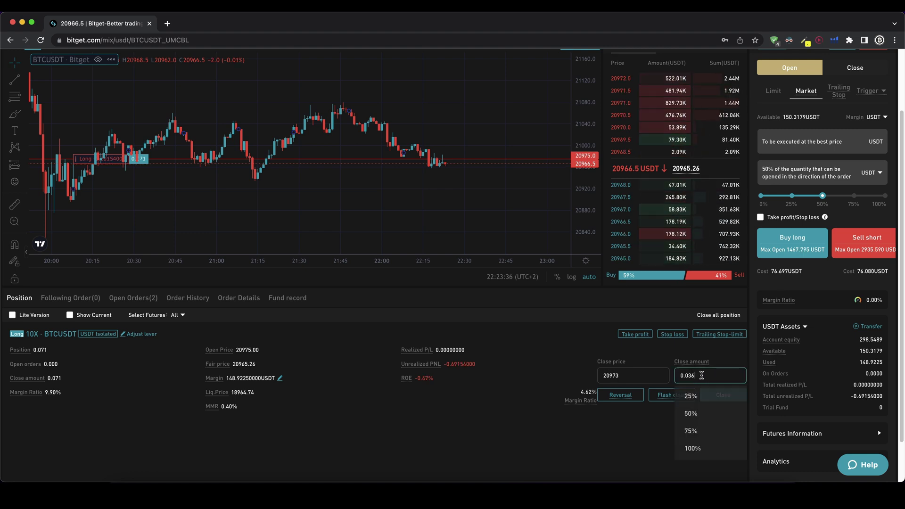
left_click(707, 451)
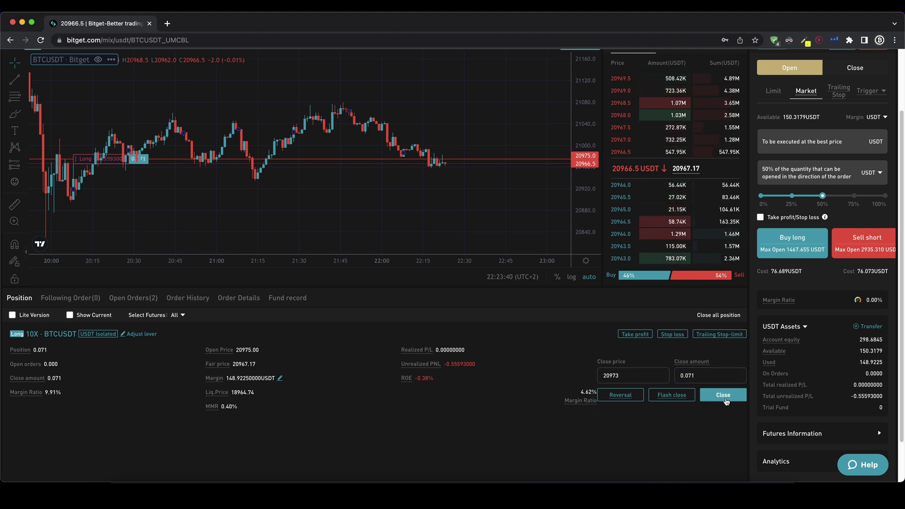
left_click(632, 375)
double_click(613, 376)
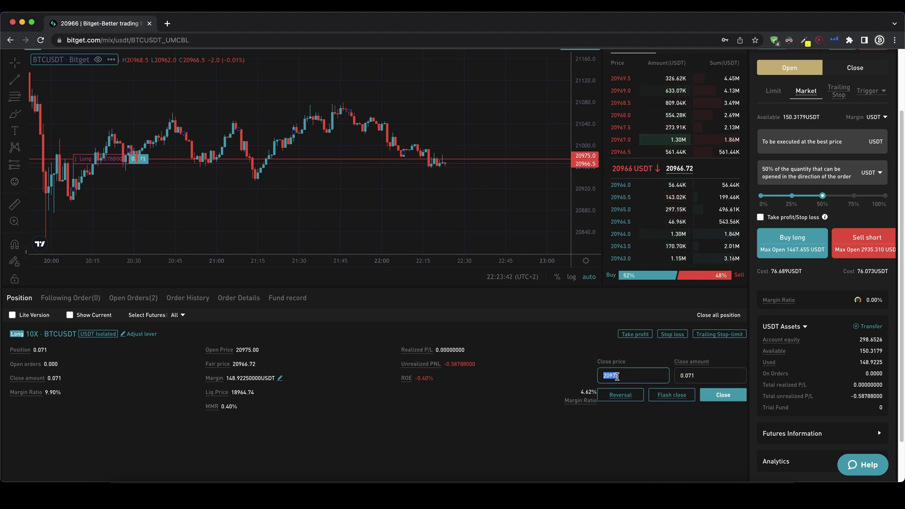
left_click(657, 433)
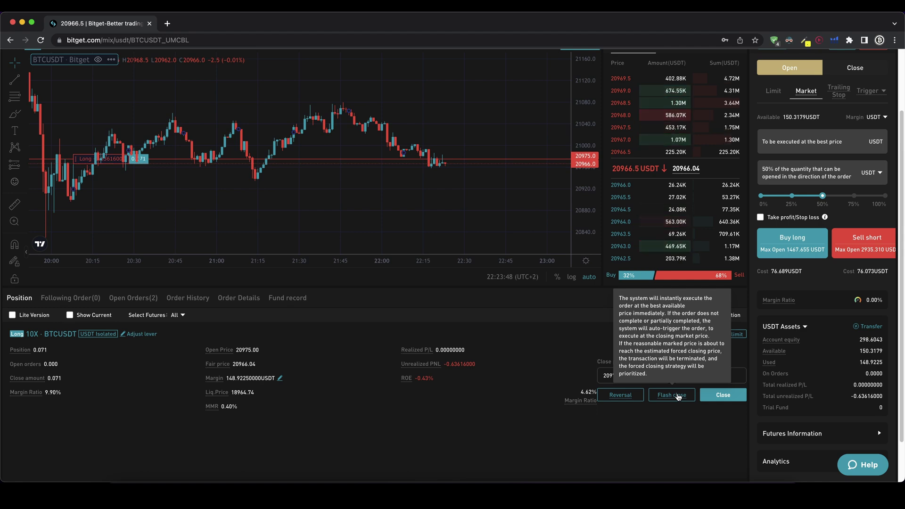
Flash close 100% of the long BTCUSDT position at market price, checking the amount and current price before confirming
left_click(710, 373)
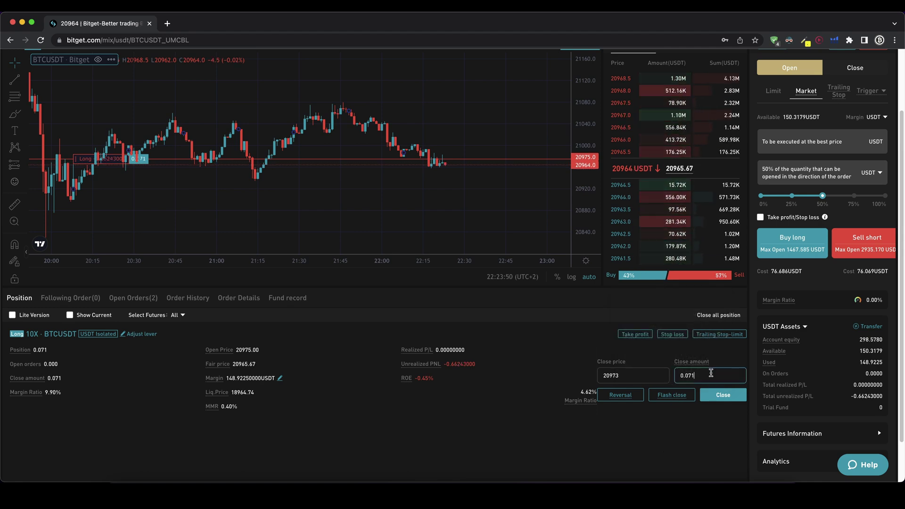
left_click(711, 450)
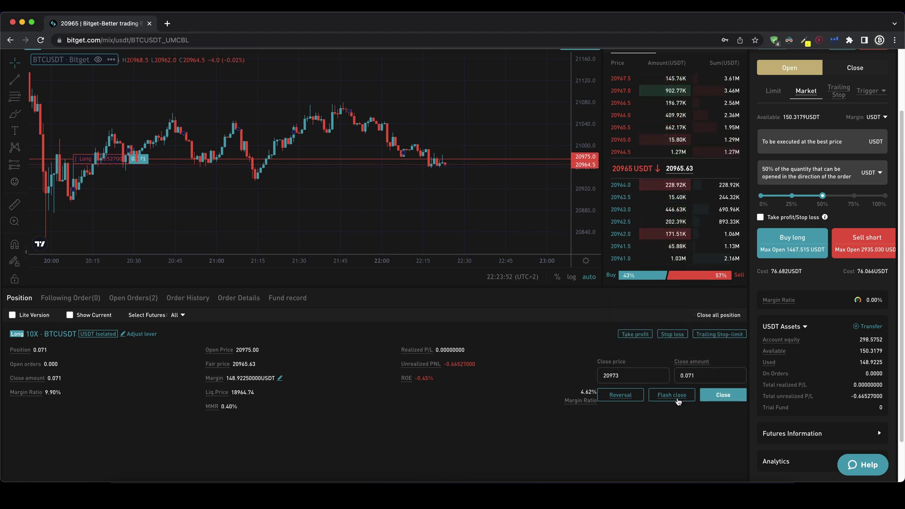
left_click(678, 402)
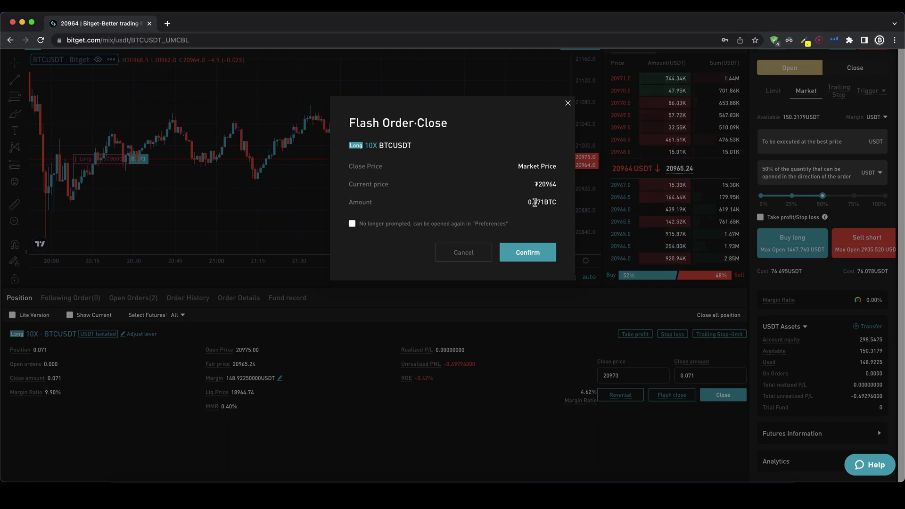
left_click_drag(527, 202, 568, 202)
left_click(535, 190)
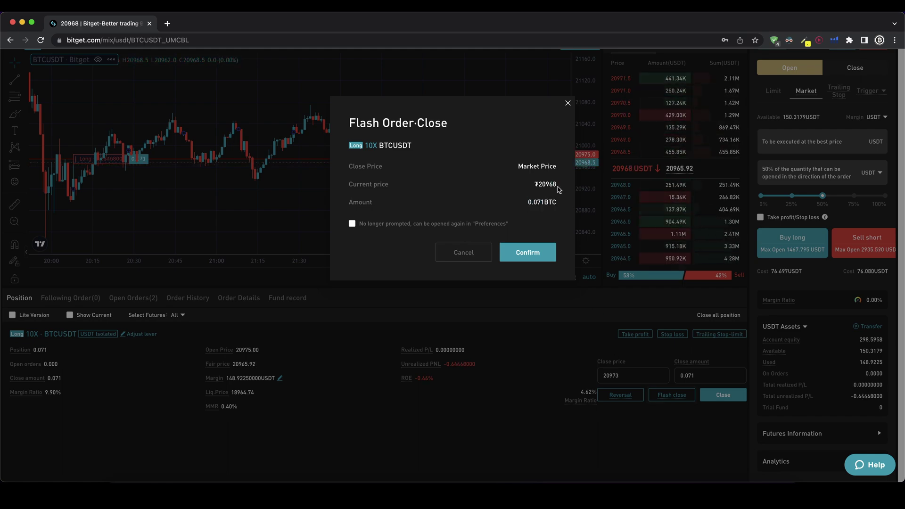
left_click(530, 254)
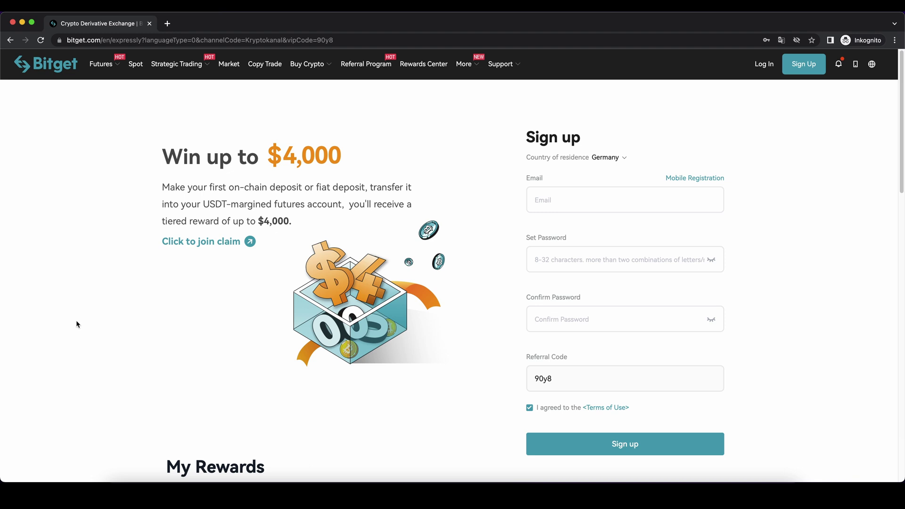
Examine the new-user rewards listed below the Bitget sign-up form
scroll(337, 306, "down", 6)
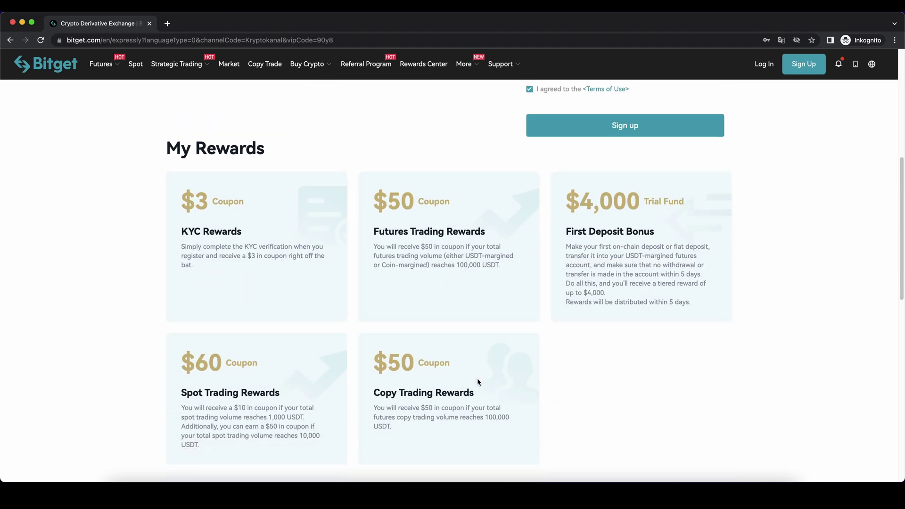